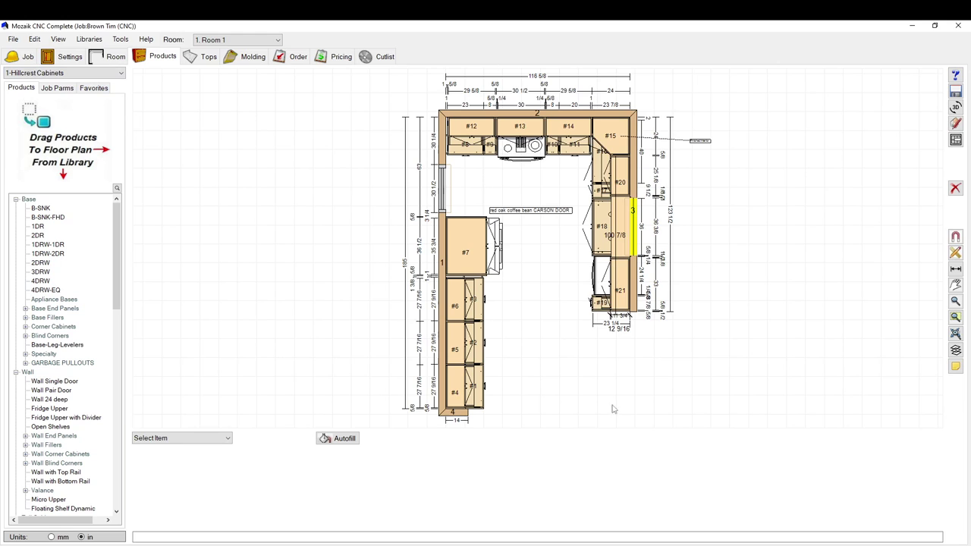
- Open the MultiPrint layout for the current job
left_click(13, 41)
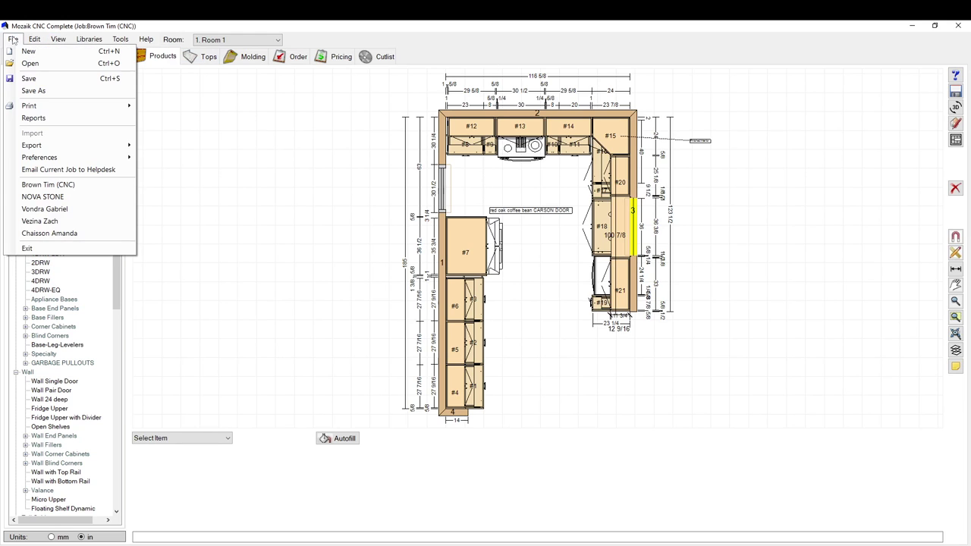
mouse_move(31, 105)
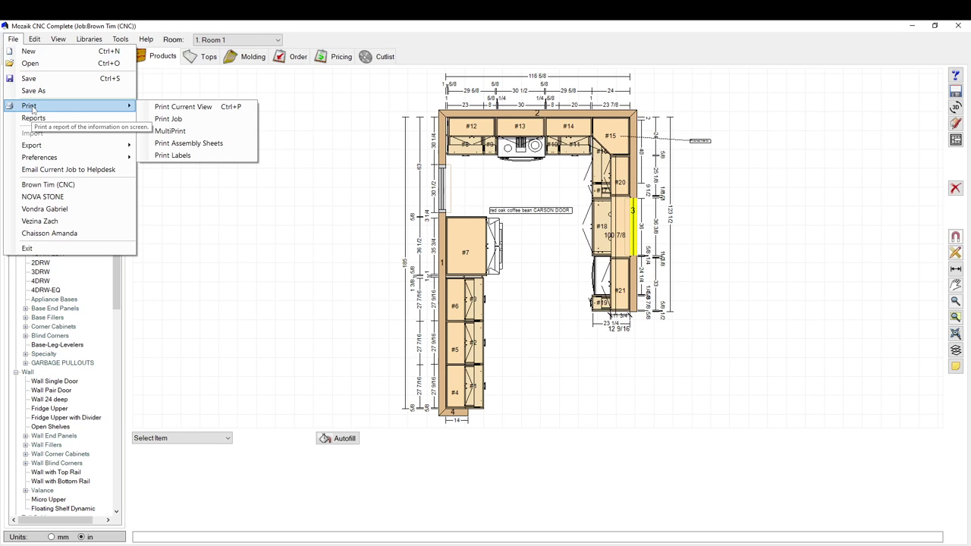
left_click(190, 133)
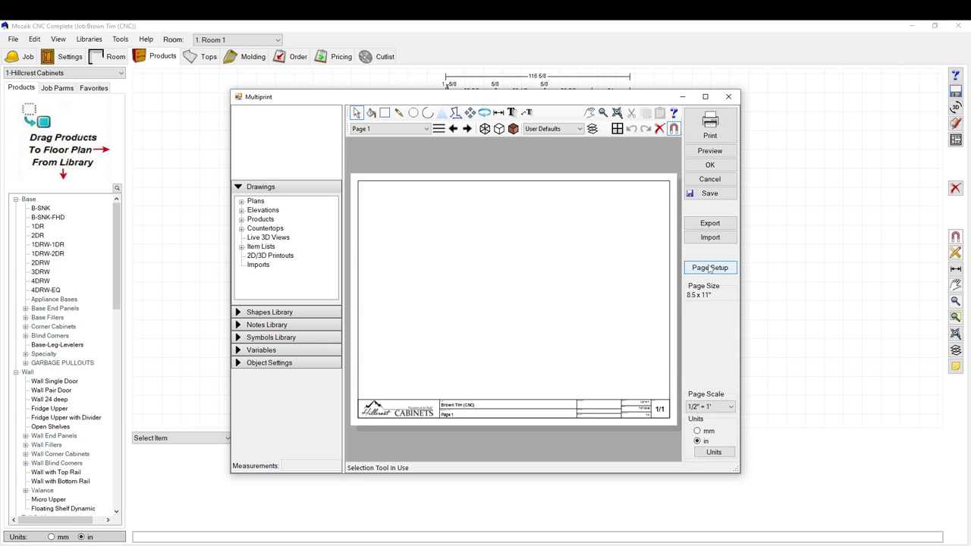
- Review the available title blocks in the Title Block Manager, then leave the page settings without changing anything
left_click(709, 268)
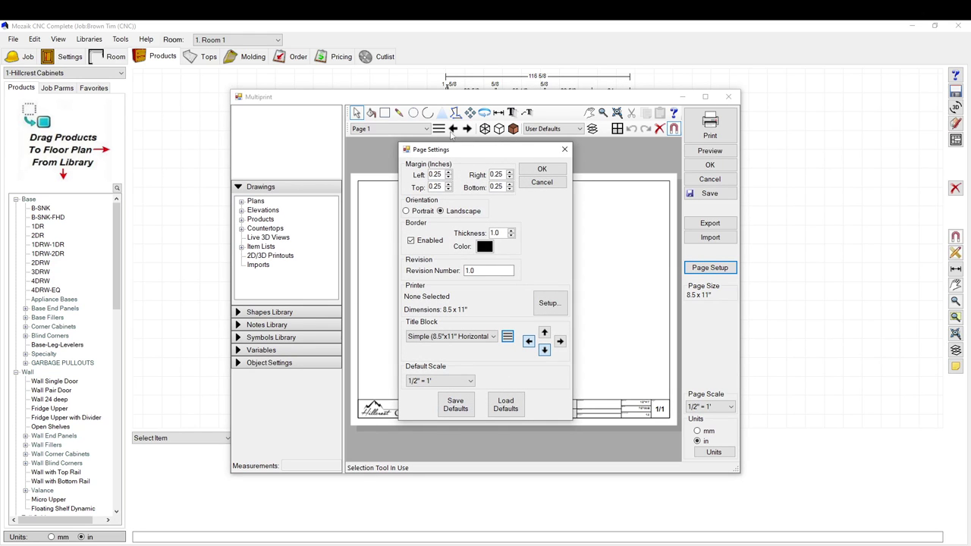
left_click_drag(459, 155, 454, 128)
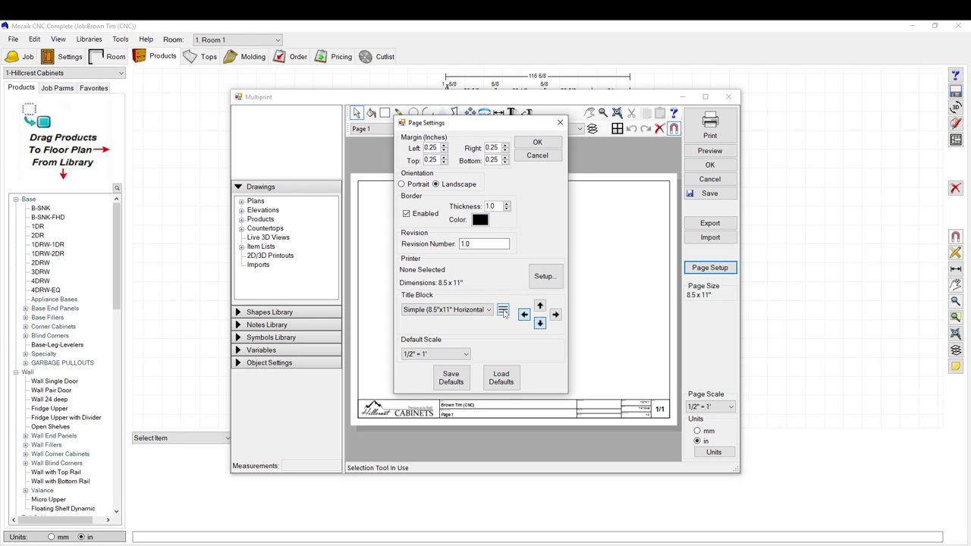
left_click(503, 313)
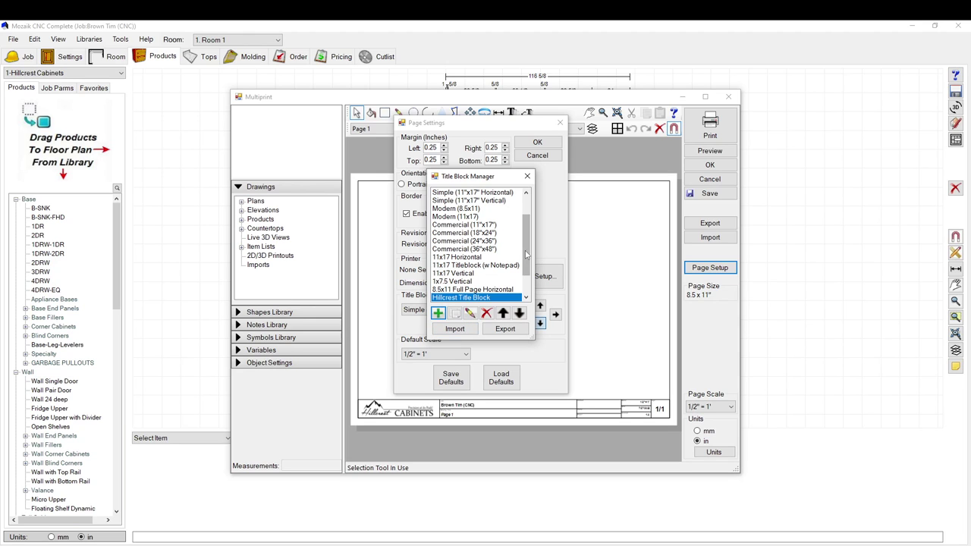
left_click_drag(525, 251, 525, 227)
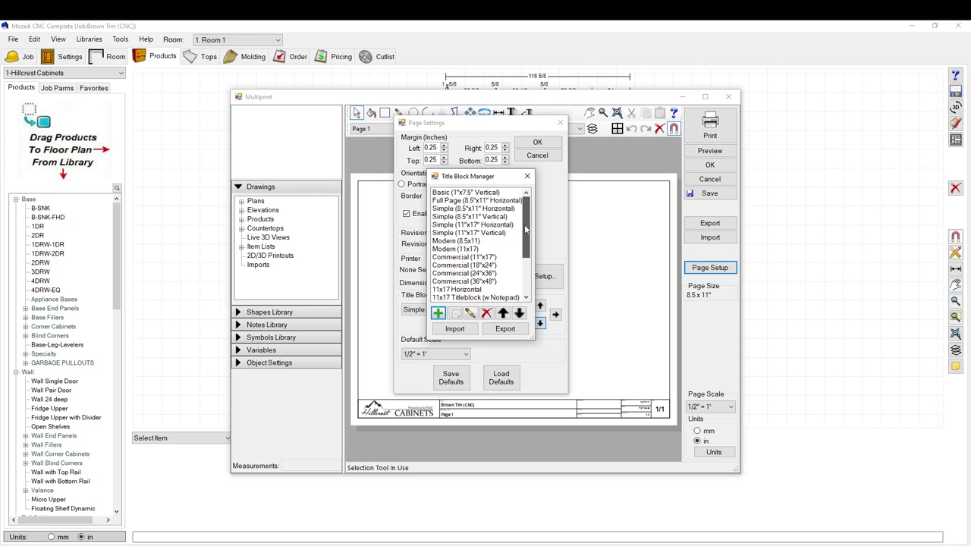
left_click(445, 194)
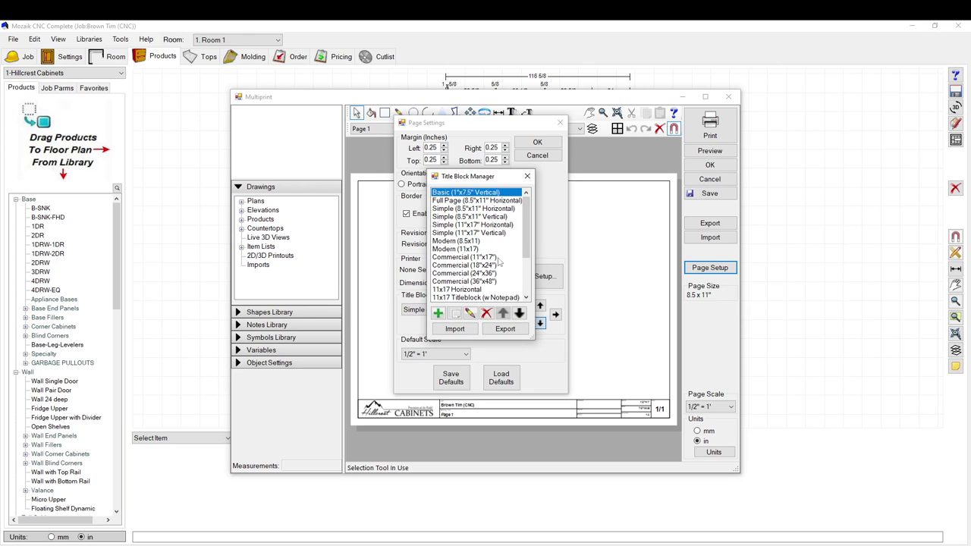
left_click(528, 176)
left_click(537, 155)
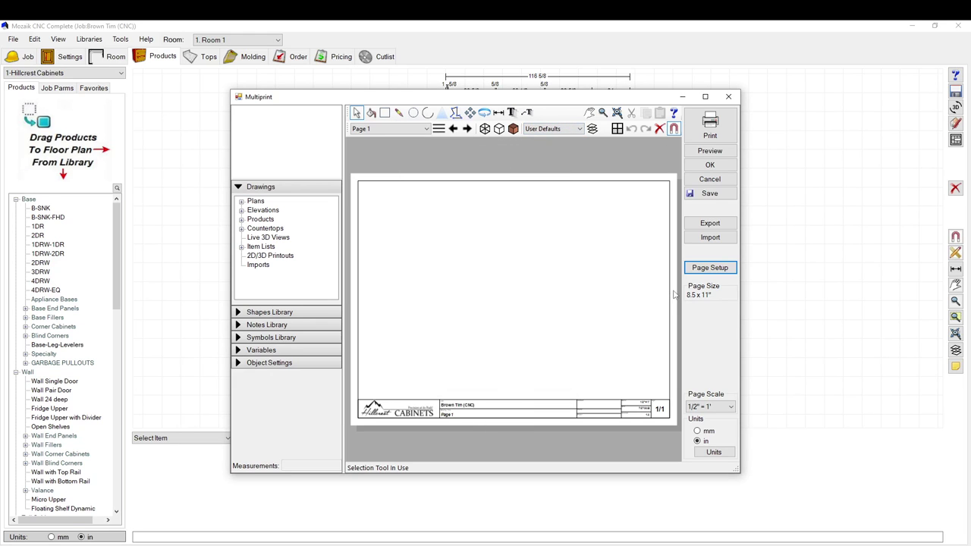
- Apply the Full Page (8.5"x11" Horizontal) title block to the page
left_click(705, 267)
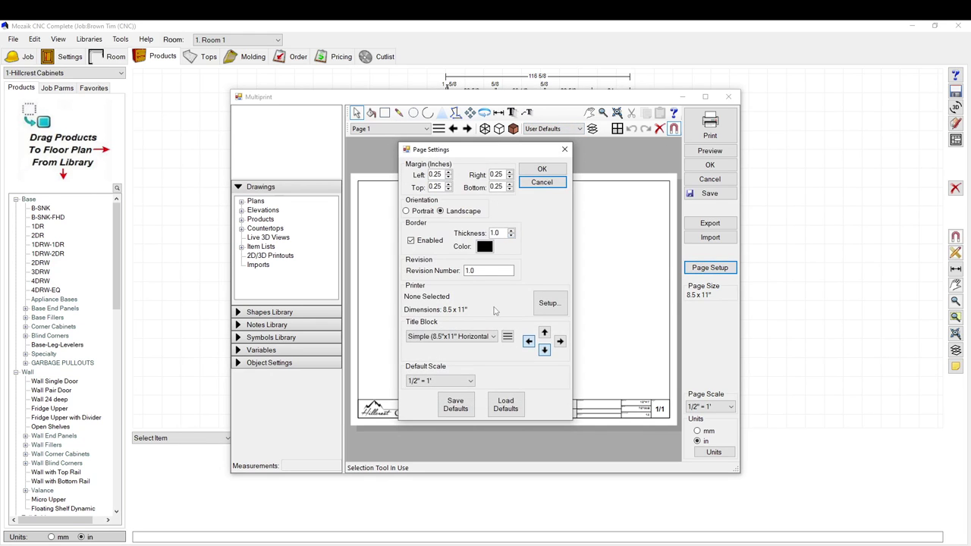
left_click(490, 336)
left_click(455, 356)
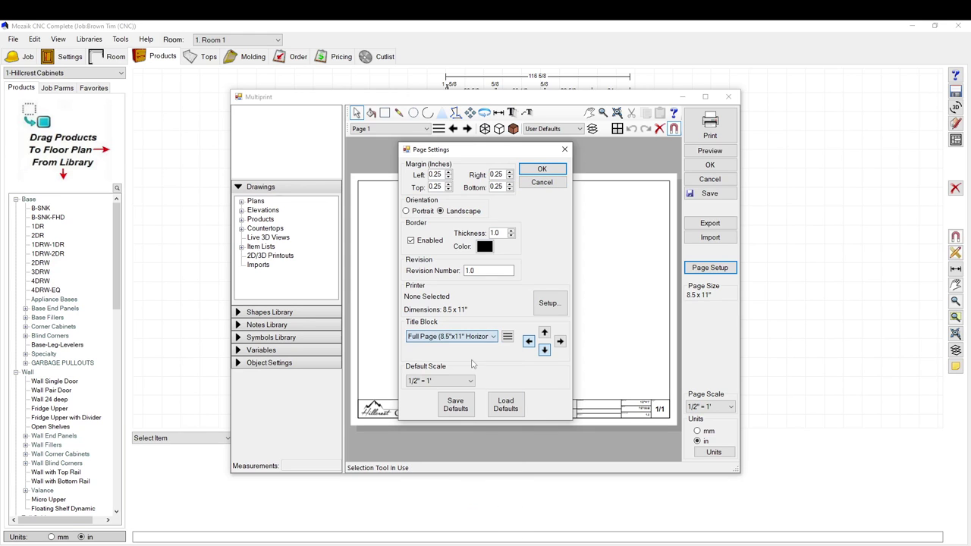
left_click(542, 169)
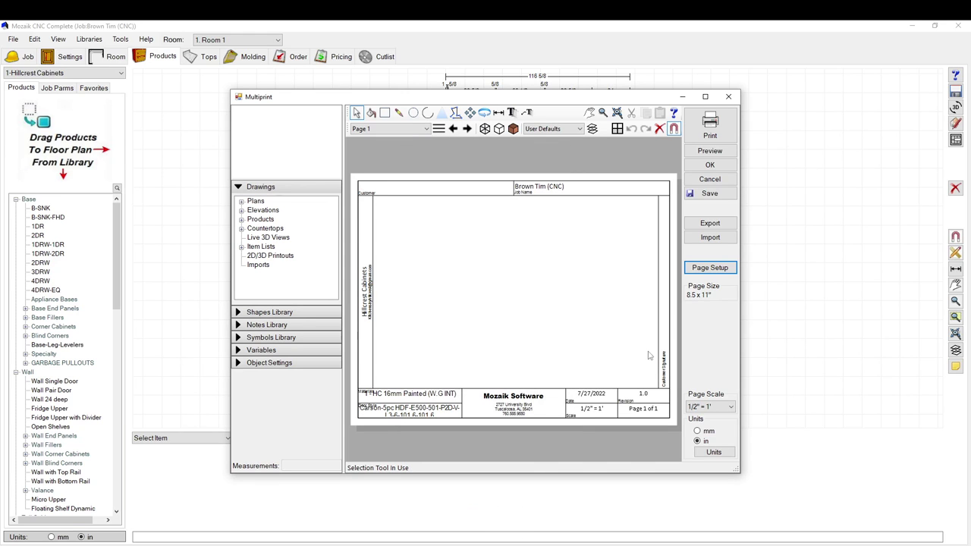
- Switch the page's title block to Simple (11"x17" Horizontal)
left_click(689, 270)
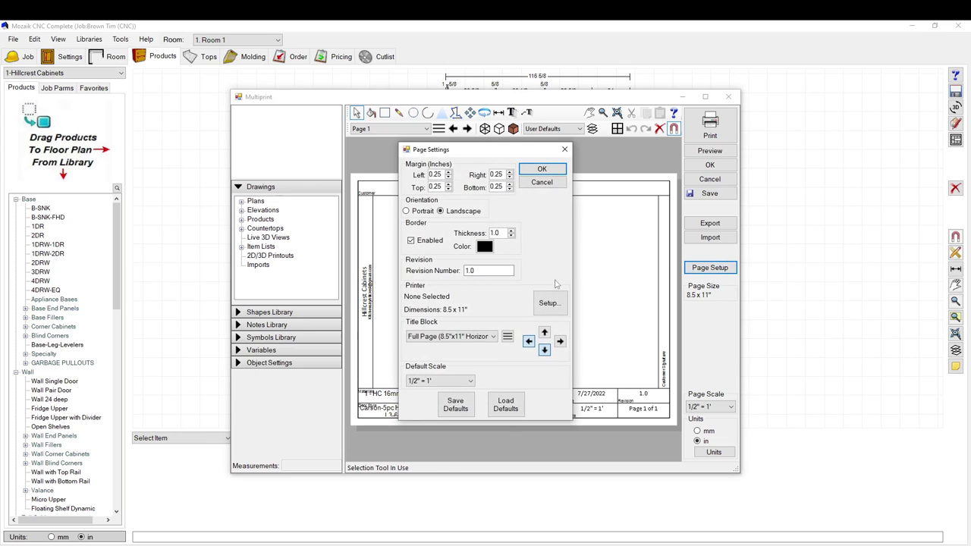
left_click(493, 336)
left_click(469, 388)
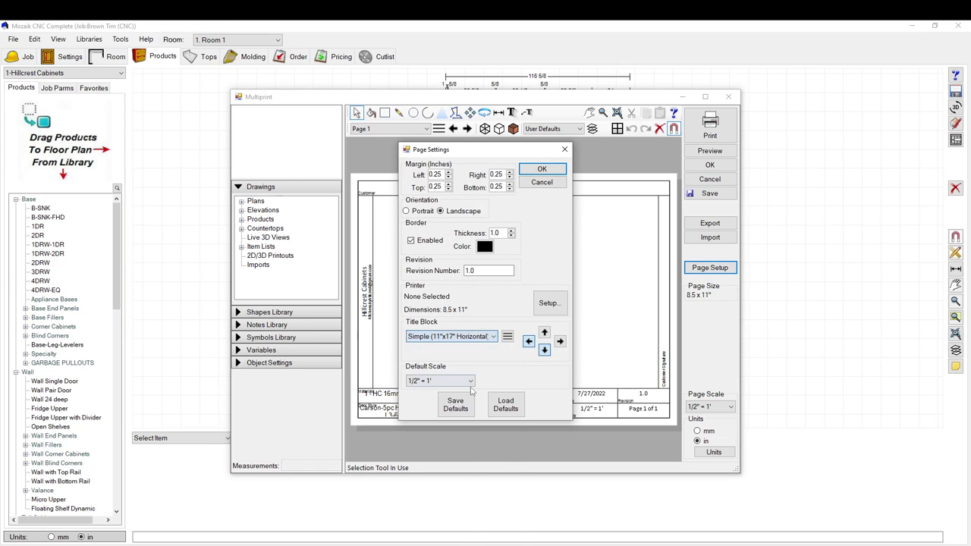
left_click(543, 170)
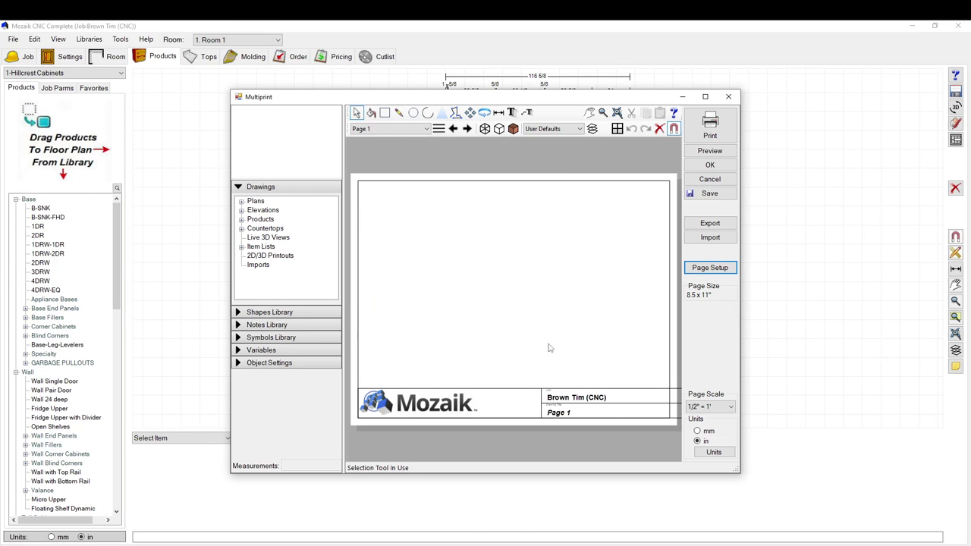
- Change the page's title block to Simple (8.5"x11" Vertical)
left_click(710, 270)
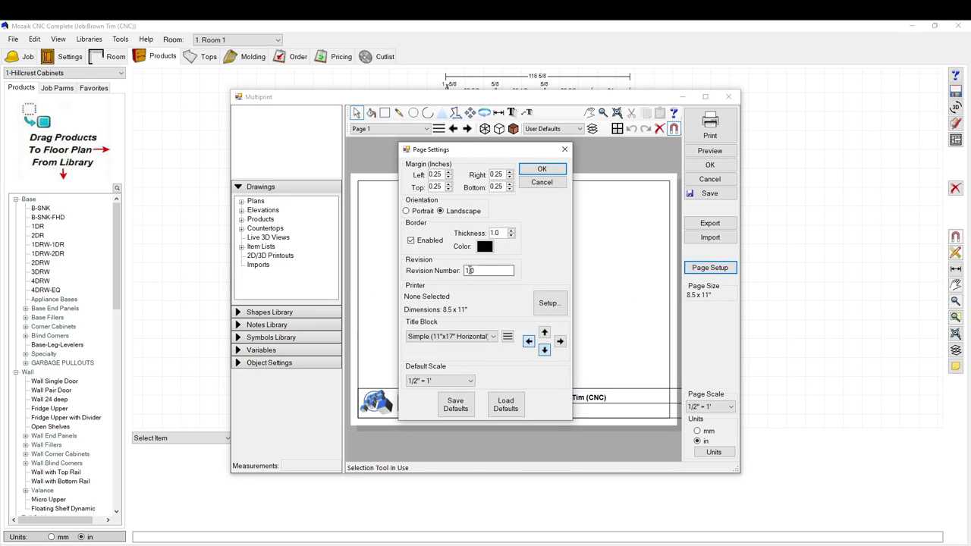
left_click(493, 339)
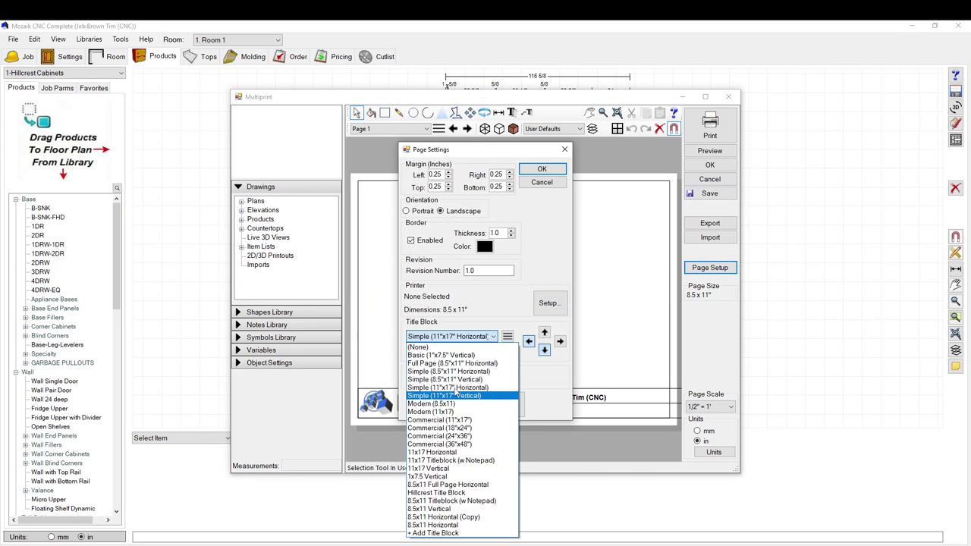
left_click(455, 379)
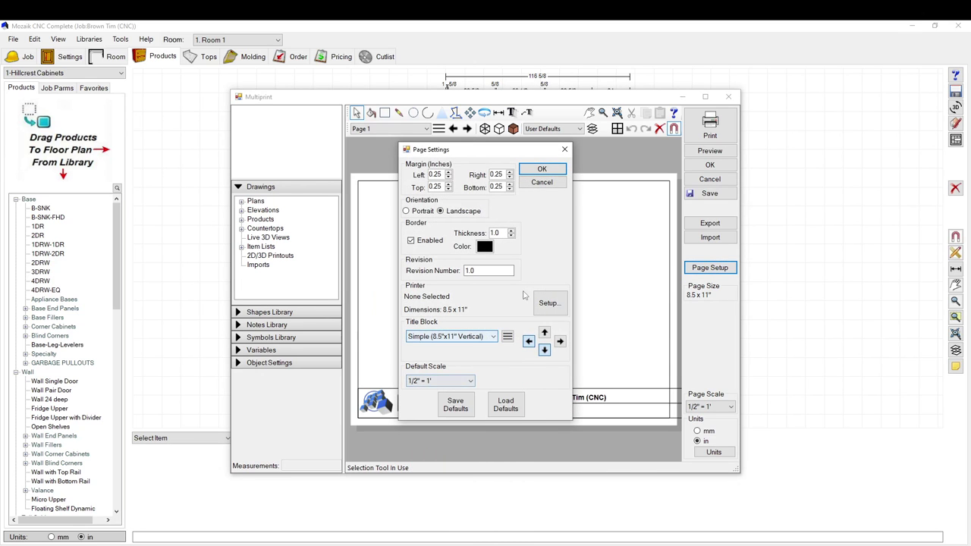
left_click(547, 171)
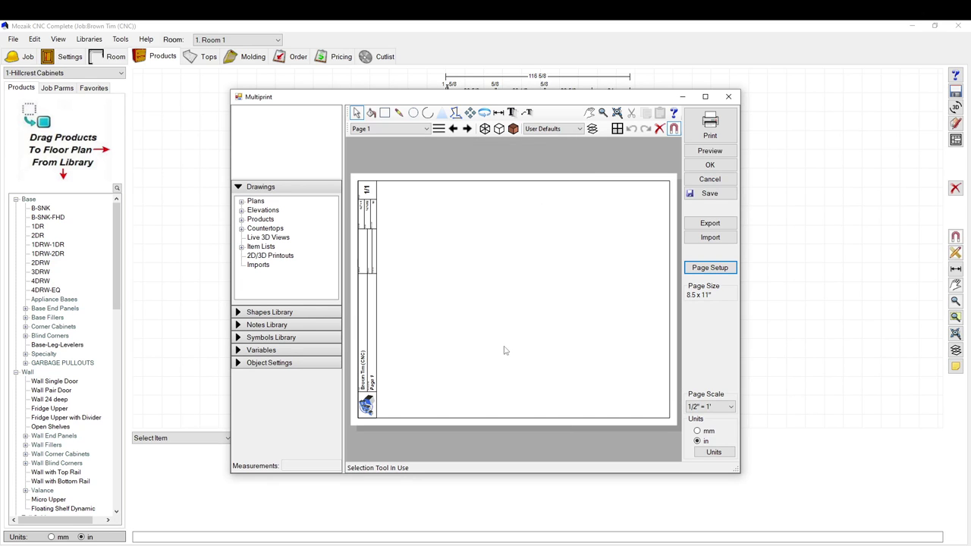
- Set the page's title block to 8.5x11 Full Page Horizontal
left_click(710, 268)
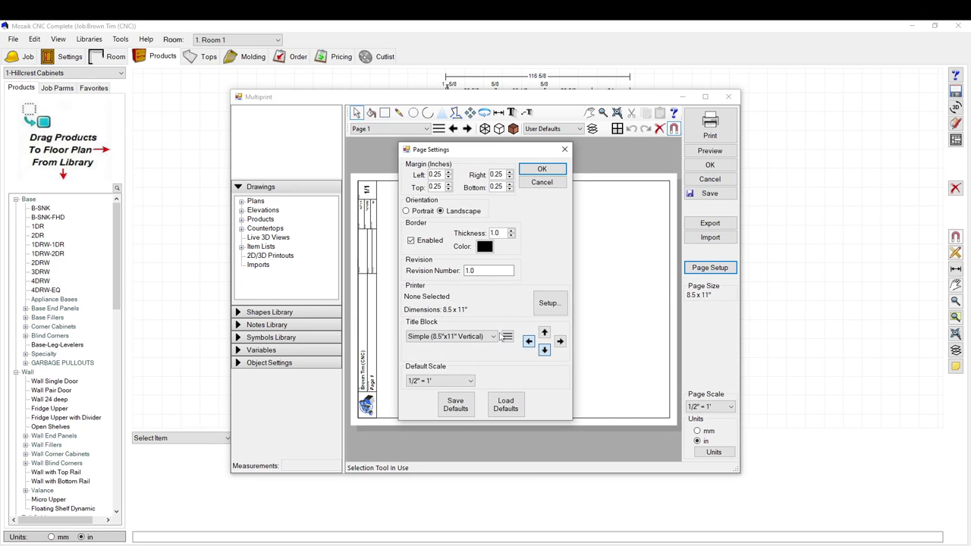
left_click(491, 339)
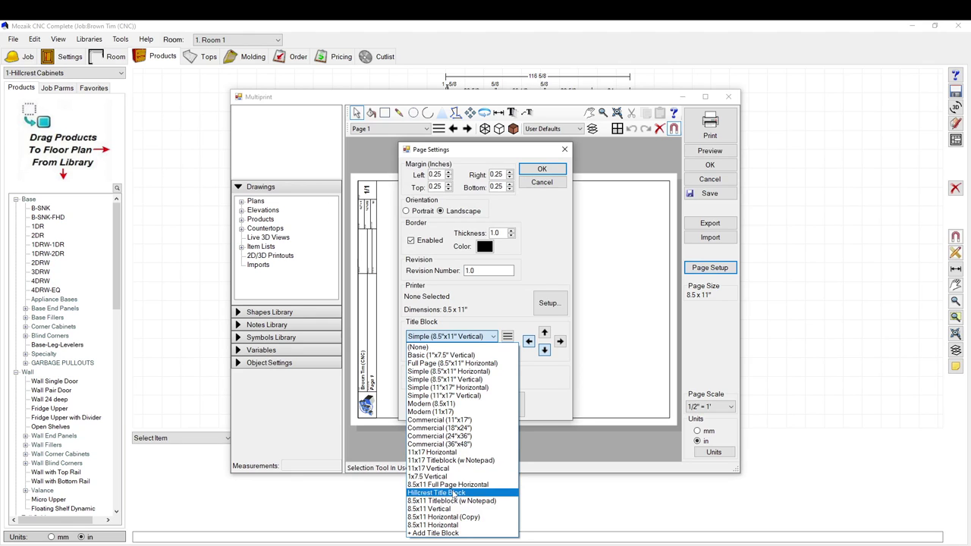
left_click(453, 486)
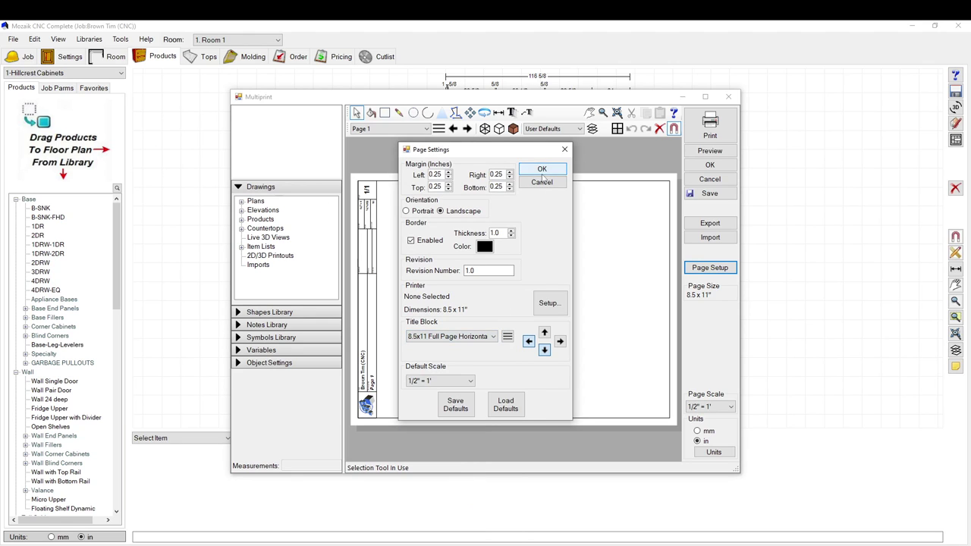
left_click(542, 173)
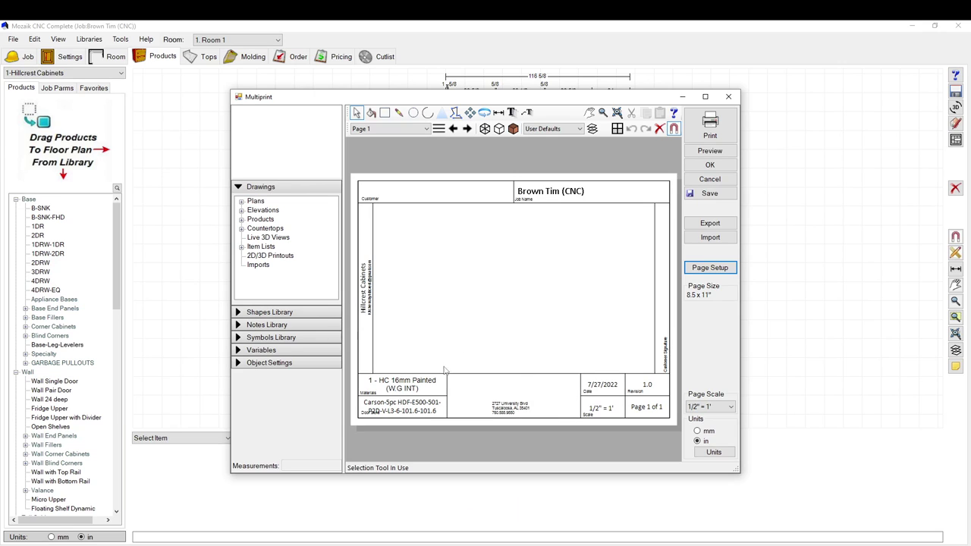
- Export the 8.5x11 Full Page Horizontal title block to the TemplateImport folder, replacing the existing 8.5x11 Full Page Horizontal.mzktb
left_click(705, 270)
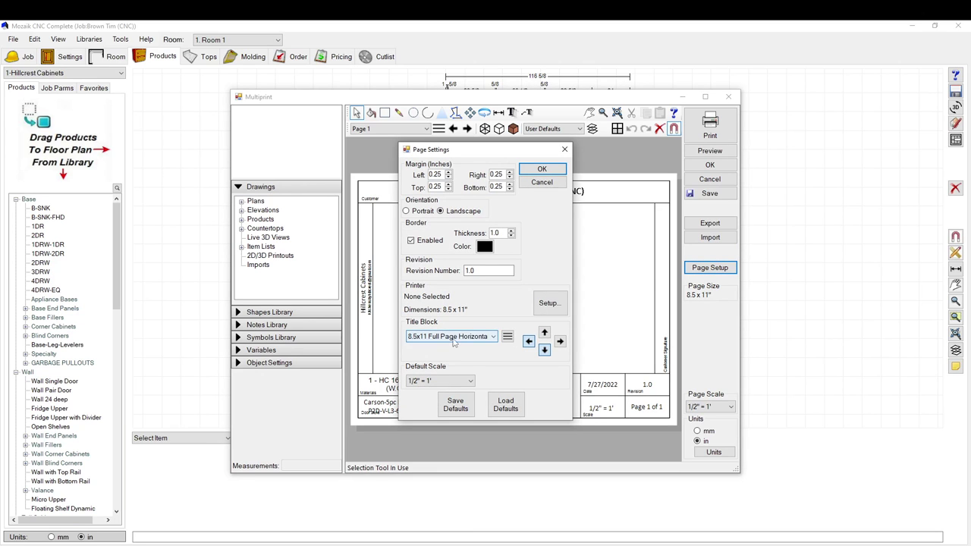
left_click(508, 336)
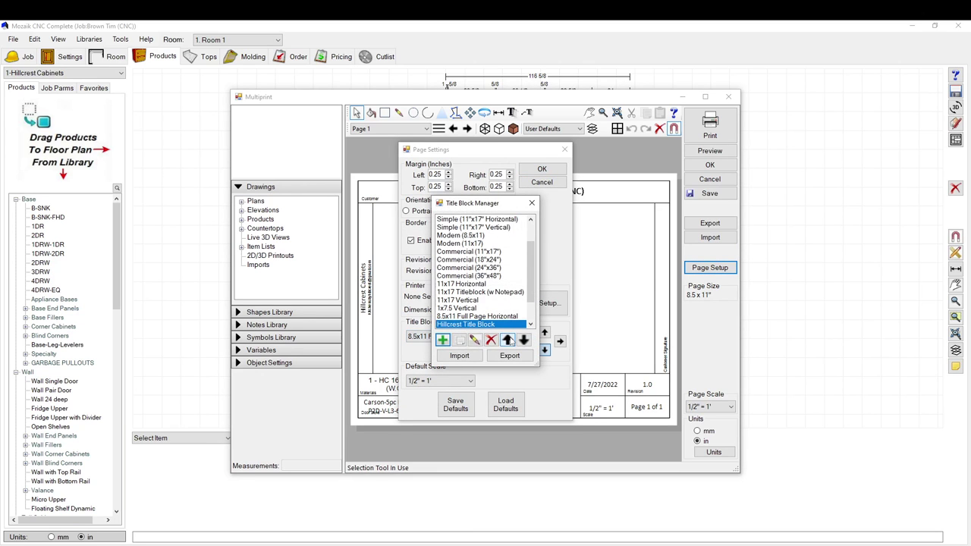
left_click(459, 317)
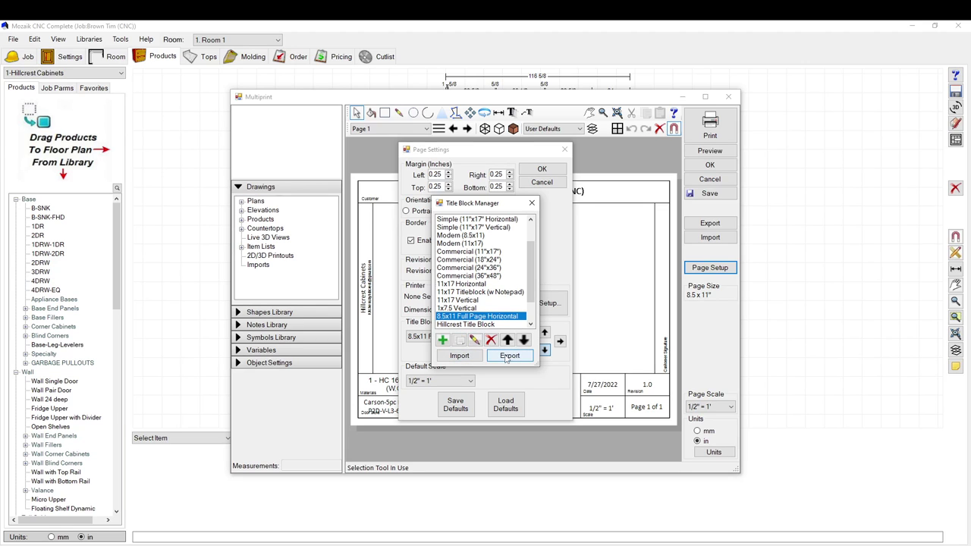
left_click(459, 356)
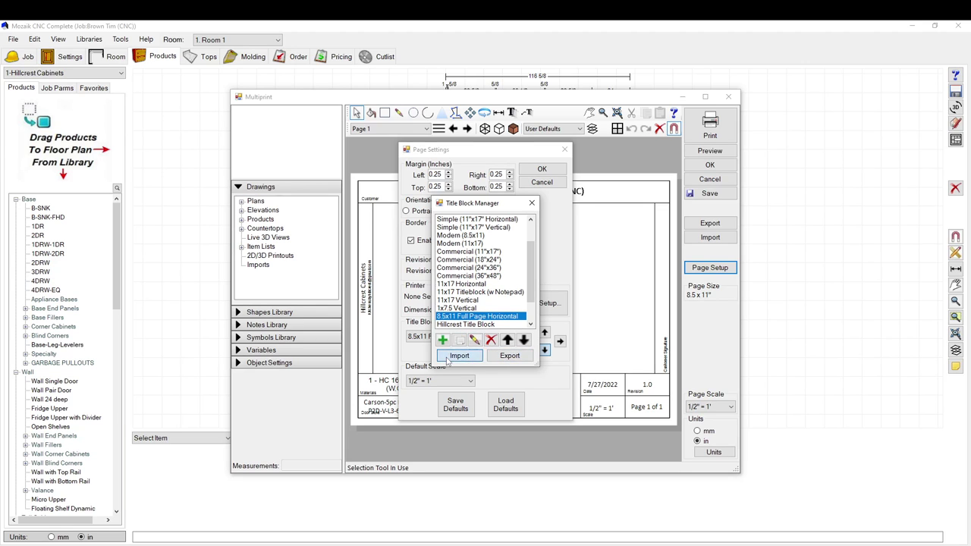
left_click(907, 219)
left_click(510, 356)
scroll(513, 357, "down", 4)
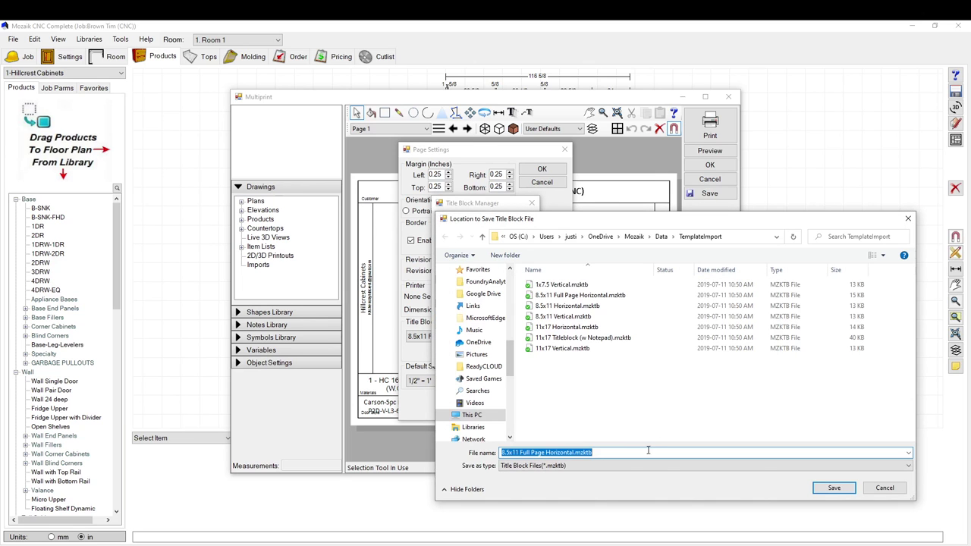
left_click(838, 487)
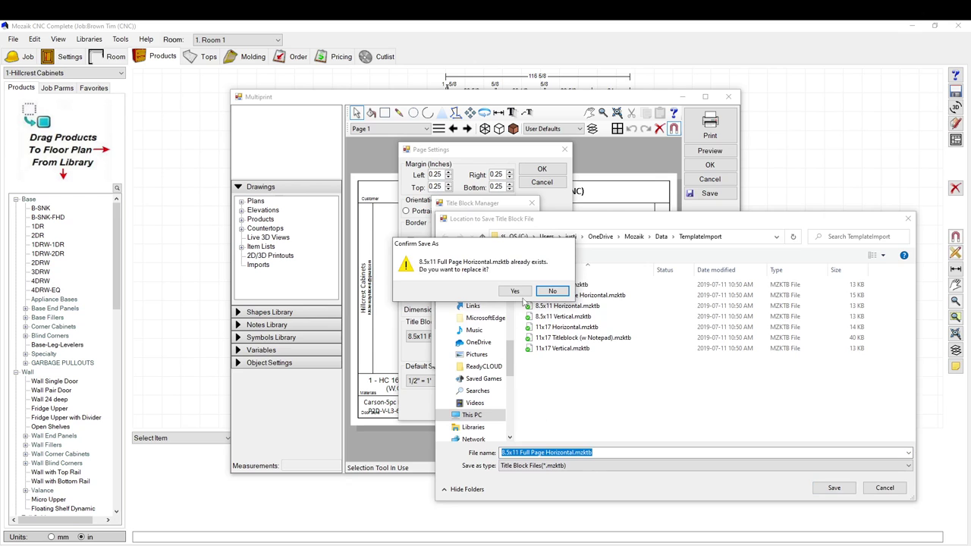
left_click(515, 292)
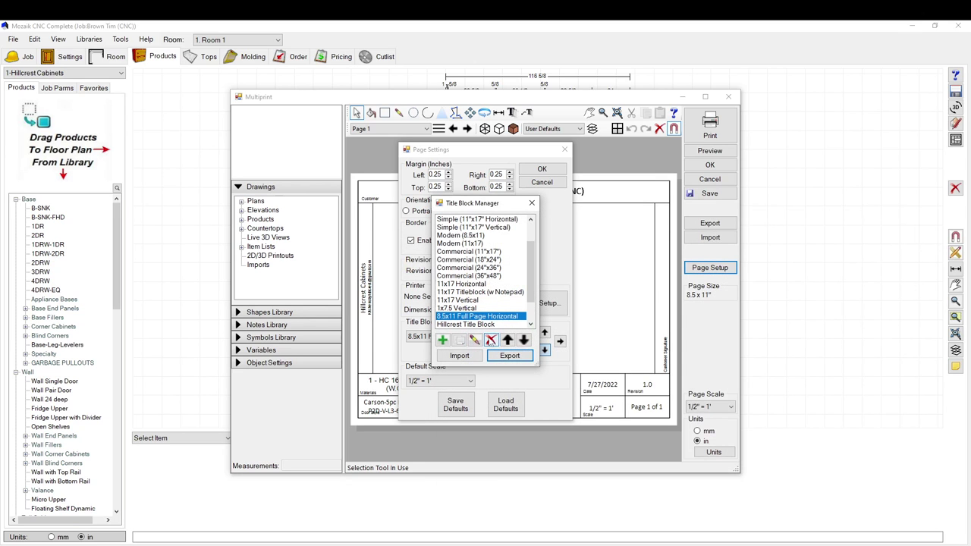
- Import 8.5x11 Full Page Horizontal.mzktb from the TemplateImport folder as another title block
left_click(473, 357)
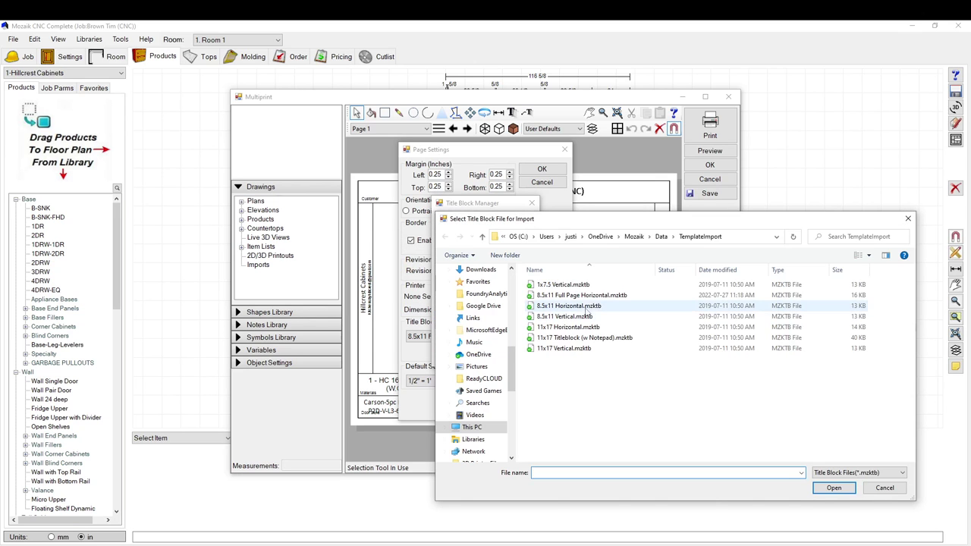
left_click(569, 295)
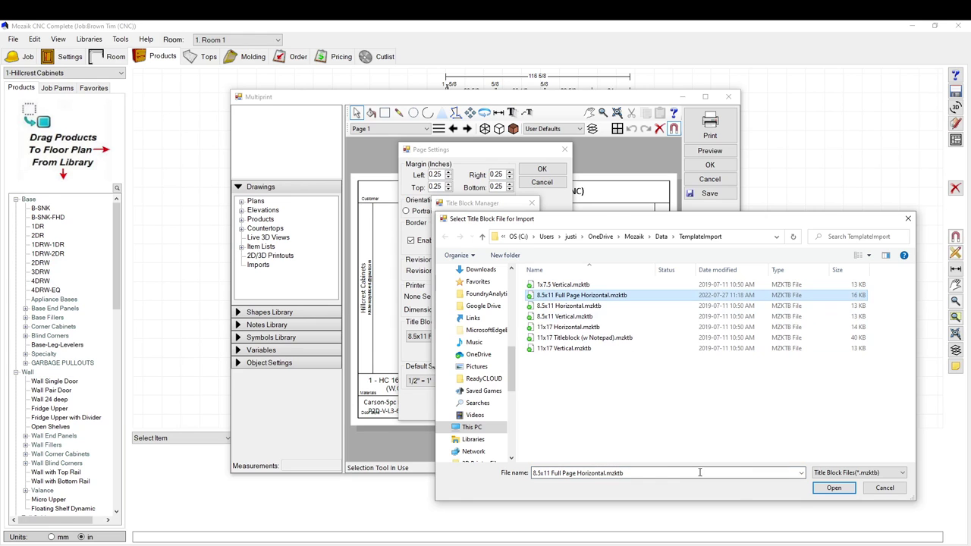
left_click(833, 488)
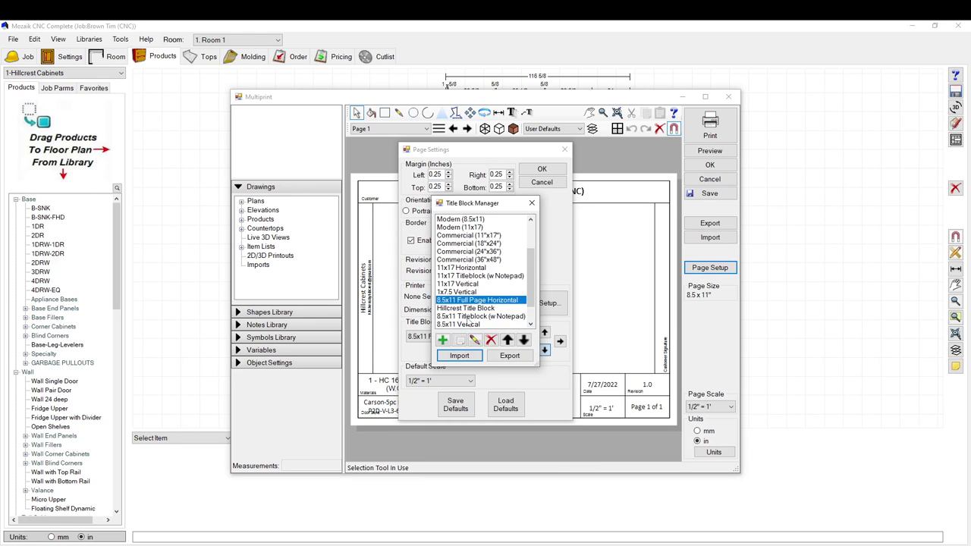
- Rename the imported copy of the 8.5x11 Full Page Horizontal title block to "8.5x11 test title block"
scroll(471, 311, "down", 3)
left_click(474, 341)
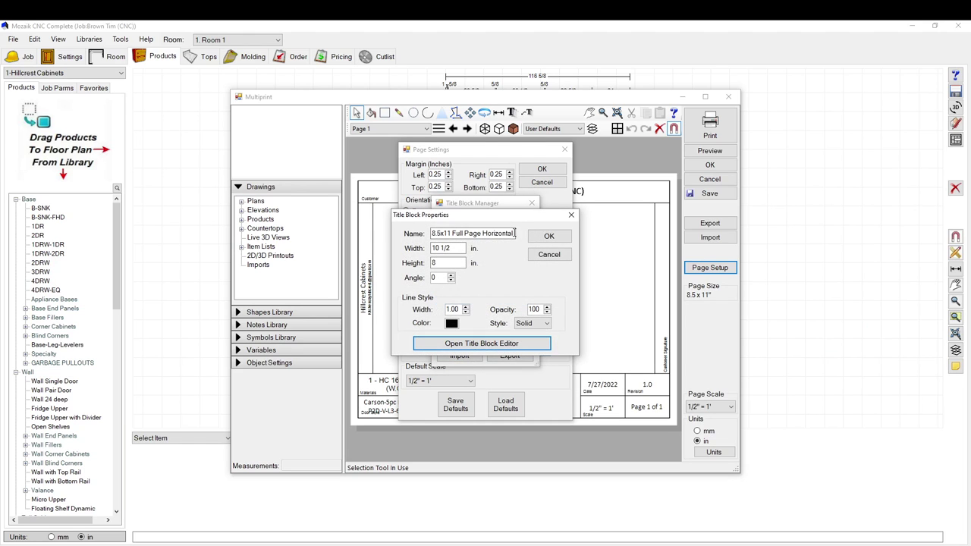
left_click_drag(515, 233, 448, 238)
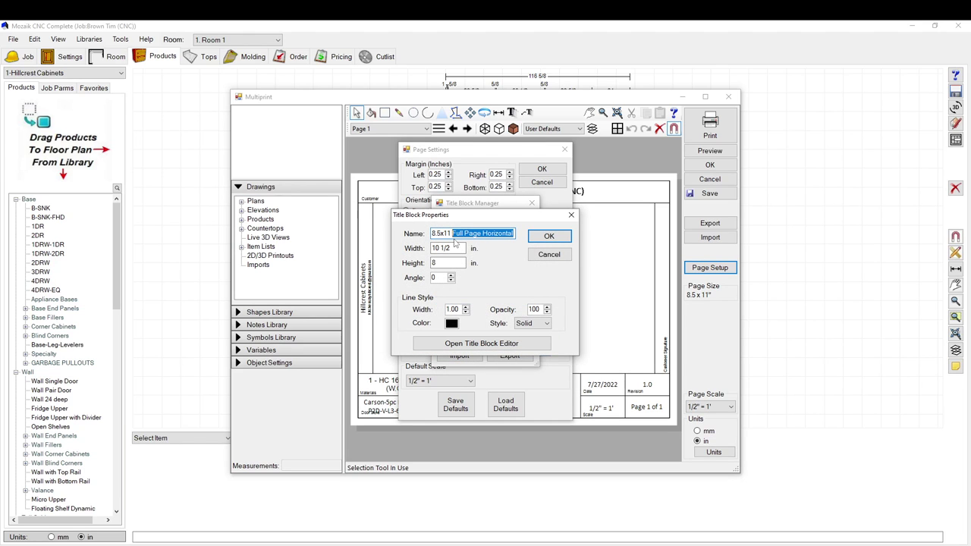
type("test title block")
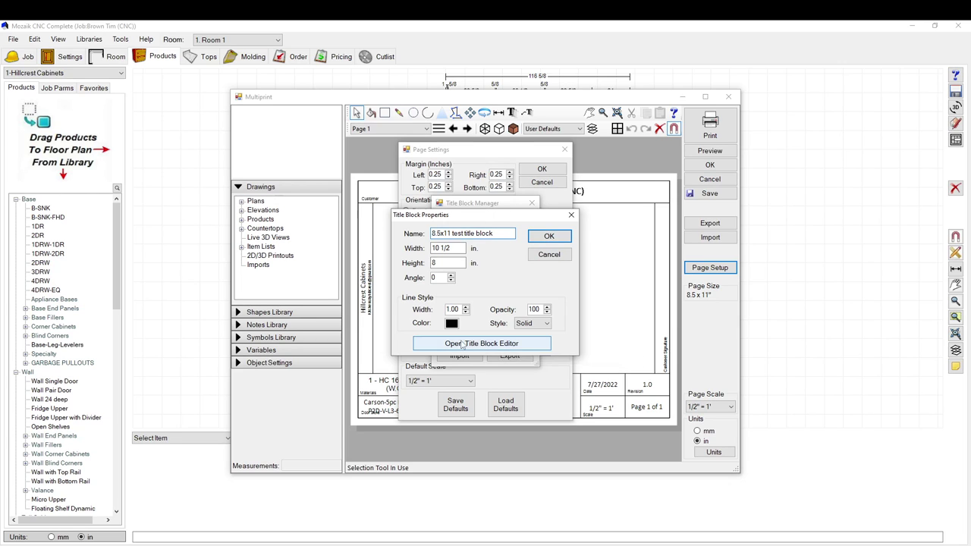
left_click(548, 236)
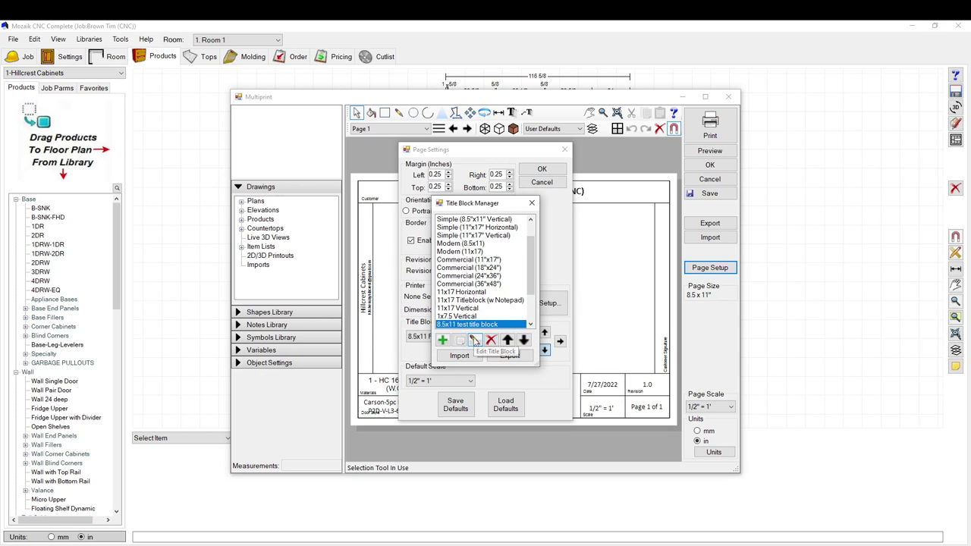
- Open the 8.5x11 test title block in the Title Block Editor and inspect the Customer cell and its small label
left_click(474, 340)
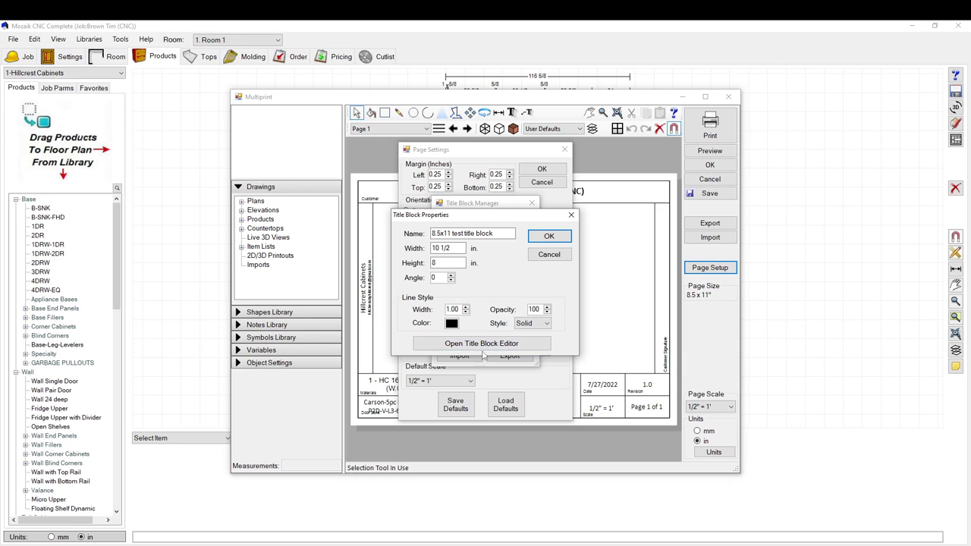
left_click(493, 344)
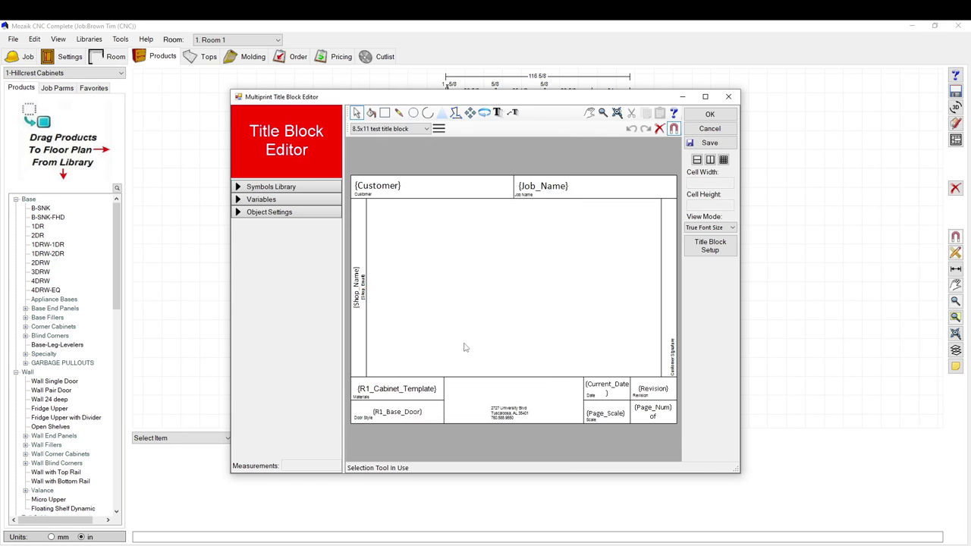
left_click(384, 189)
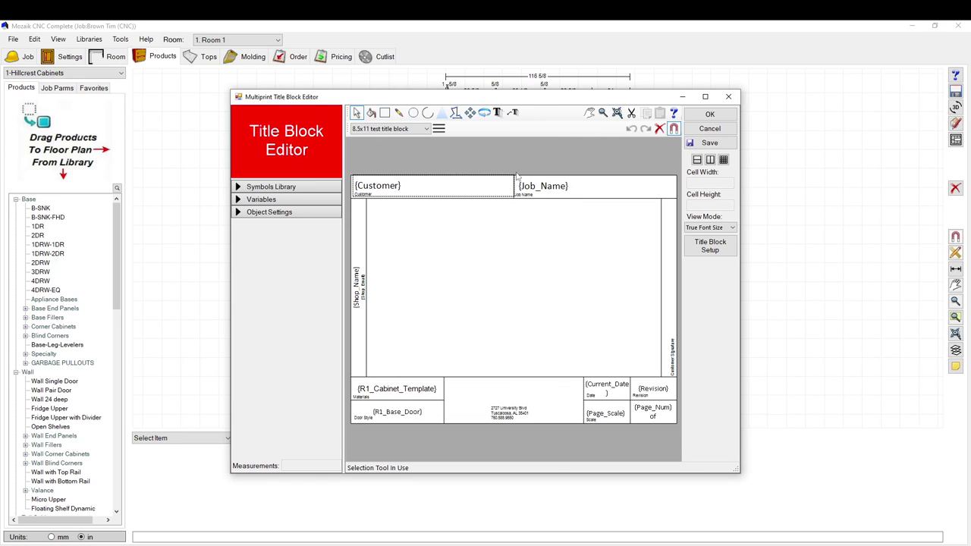
left_click(481, 141)
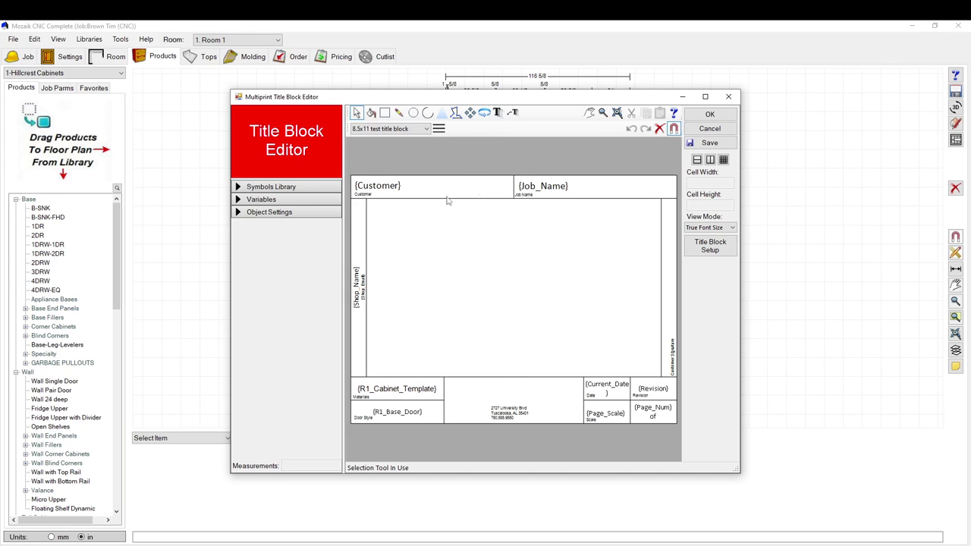
left_click(368, 196)
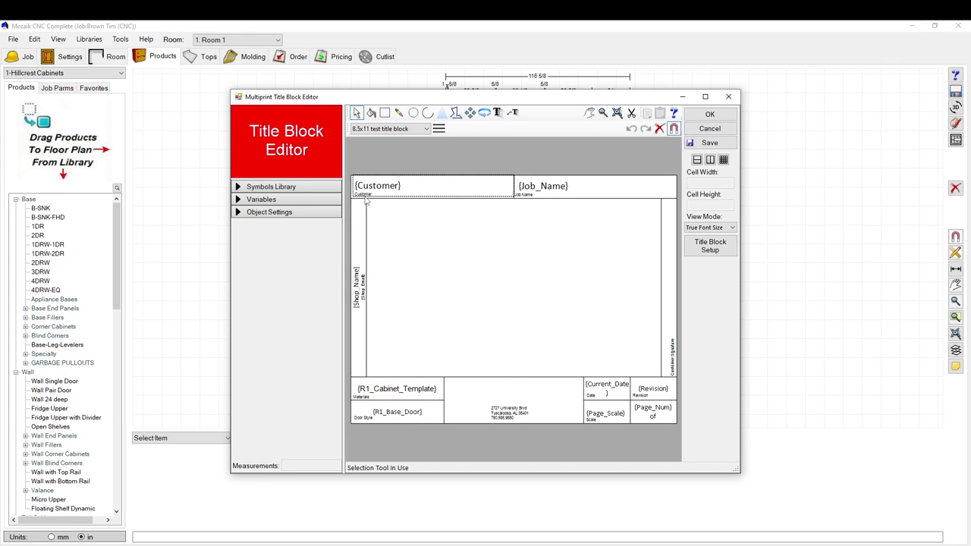
left_click(366, 196)
scroll(367, 200, "up", 3)
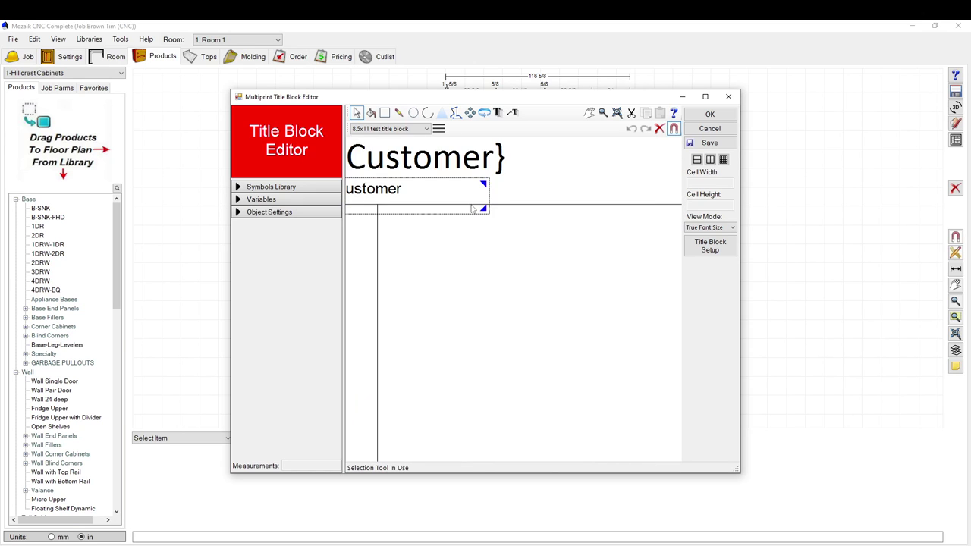
scroll(475, 208, "down", 2)
scroll(436, 255, "down", 3)
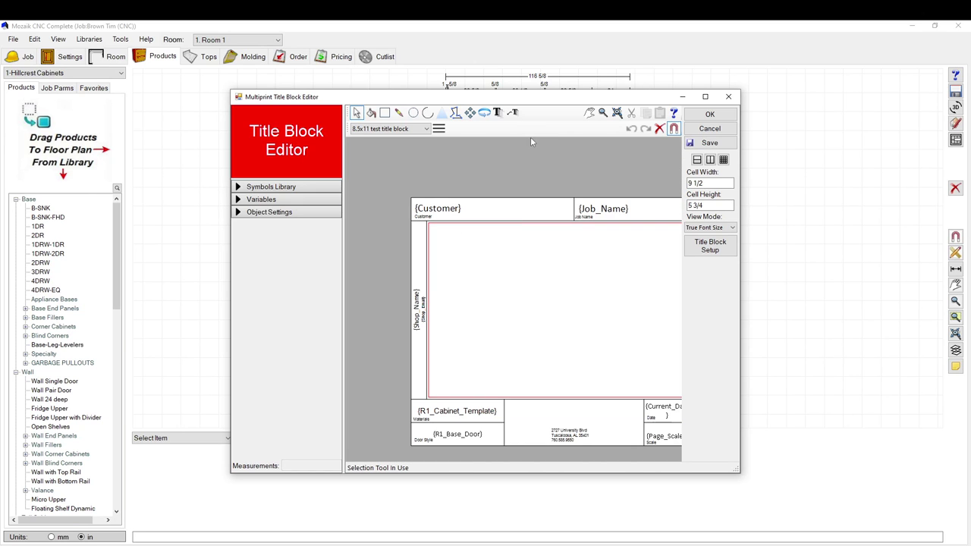
- Try to add a text box reading "this is a box" in the large central cell
left_click(497, 113)
left_click_drag(475, 260, 571, 292)
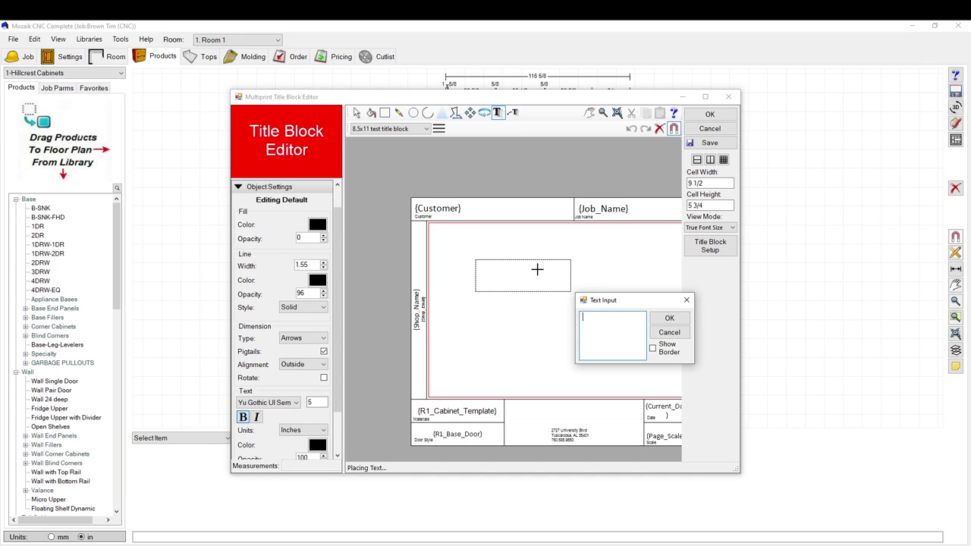
type("thi")
type("s is a box")
key("Escape")
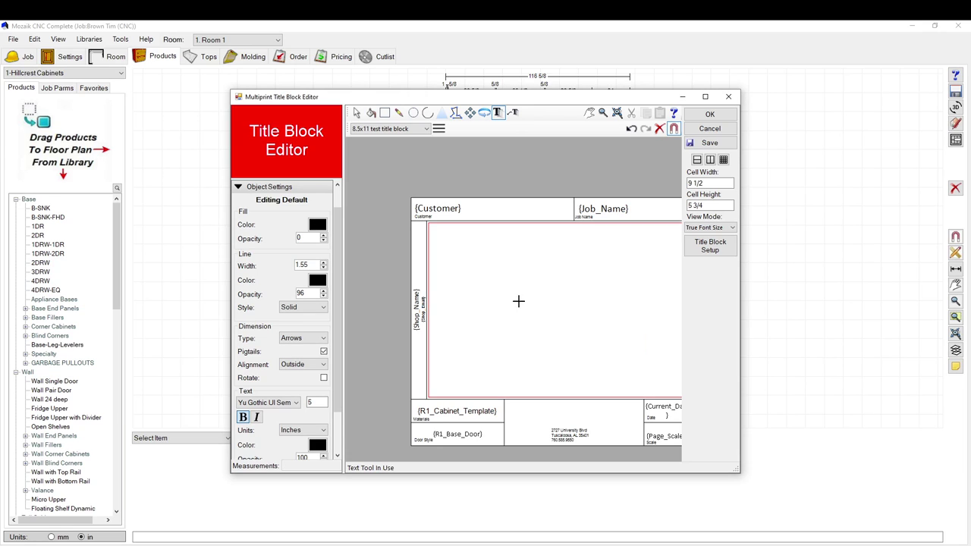
scroll(519, 302, "down", 3)
scroll(520, 273, "up", 2)
left_click_drag(420, 269, 470, 308)
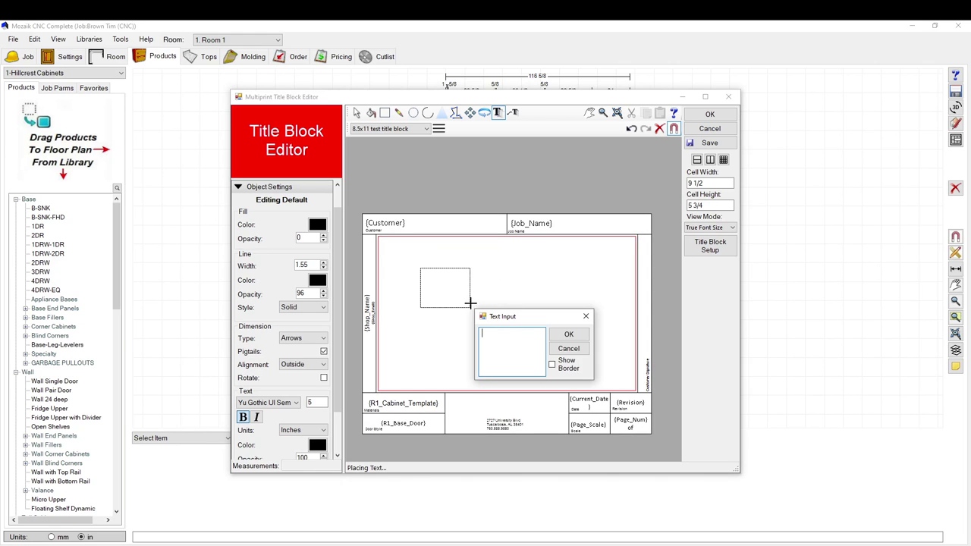
left_click(573, 347)
- Add a text box reading "test" in the header row, between the {Customer} and {Job_Name} fields
left_click_drag(431, 224, 472, 233)
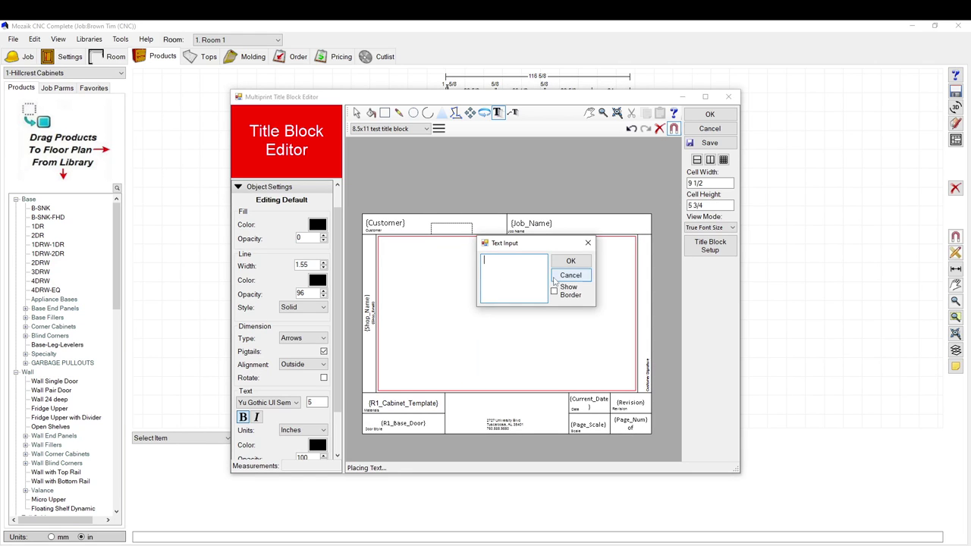
type("t")
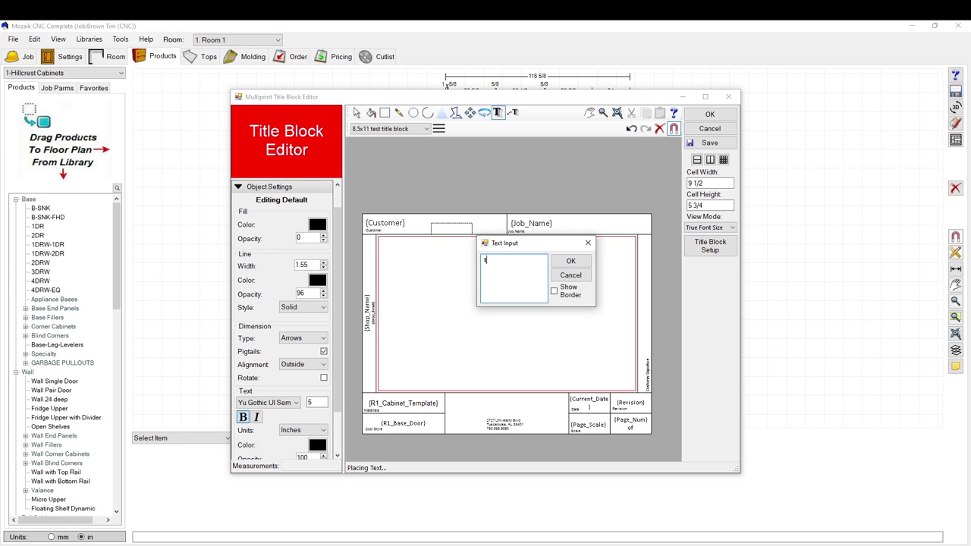
type("est")
left_click(570, 261)
scroll(455, 230, "up", 2)
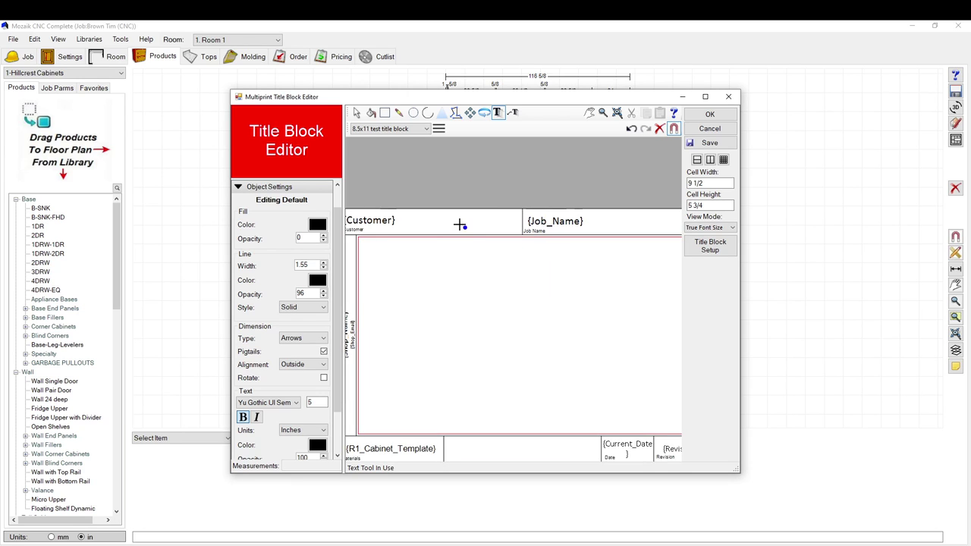
scroll(469, 287, "down", 1)
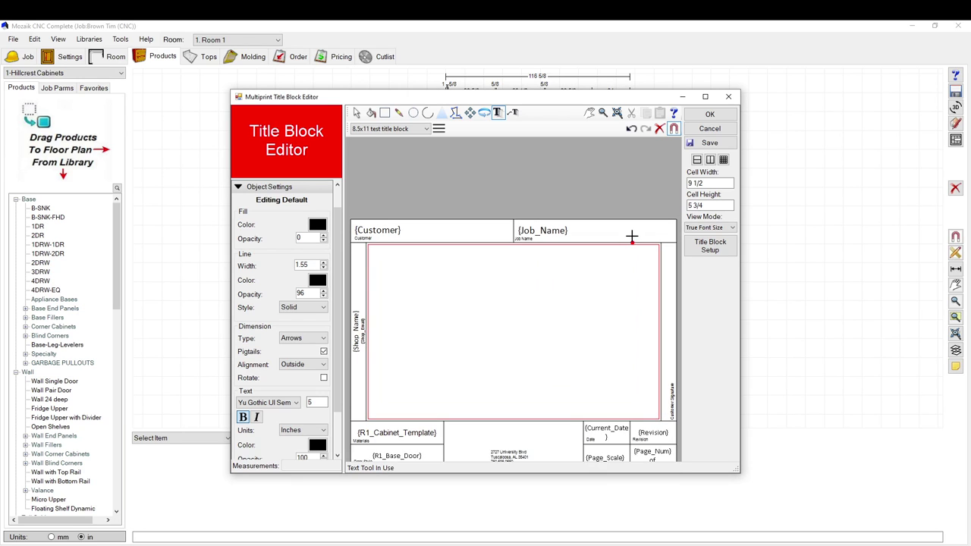
scroll(559, 276, "down", 1)
scroll(455, 232, "up", 1)
- Widen the "test" text box and format it with line width 1.05, 14 Font Pts text and 100 opacity for line and text
left_click(455, 238)
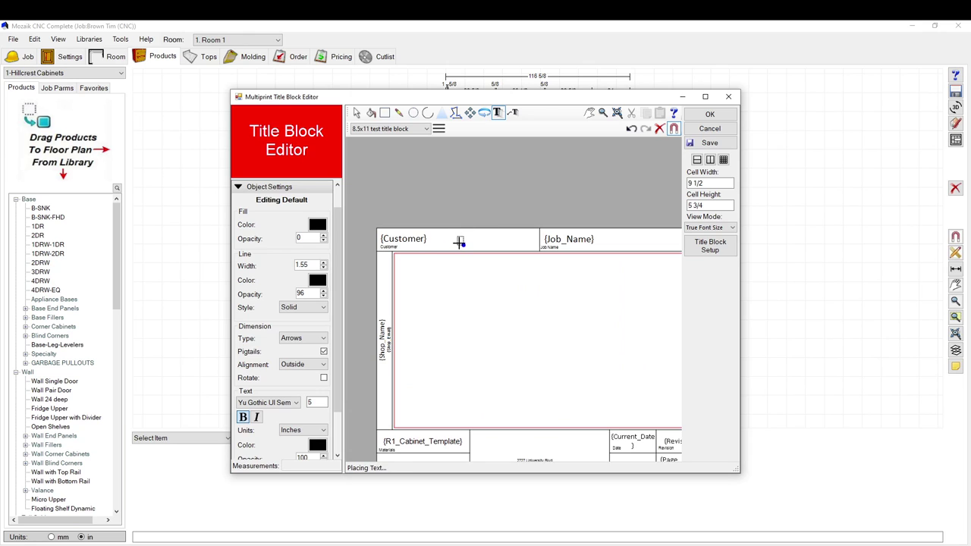
left_click(461, 241)
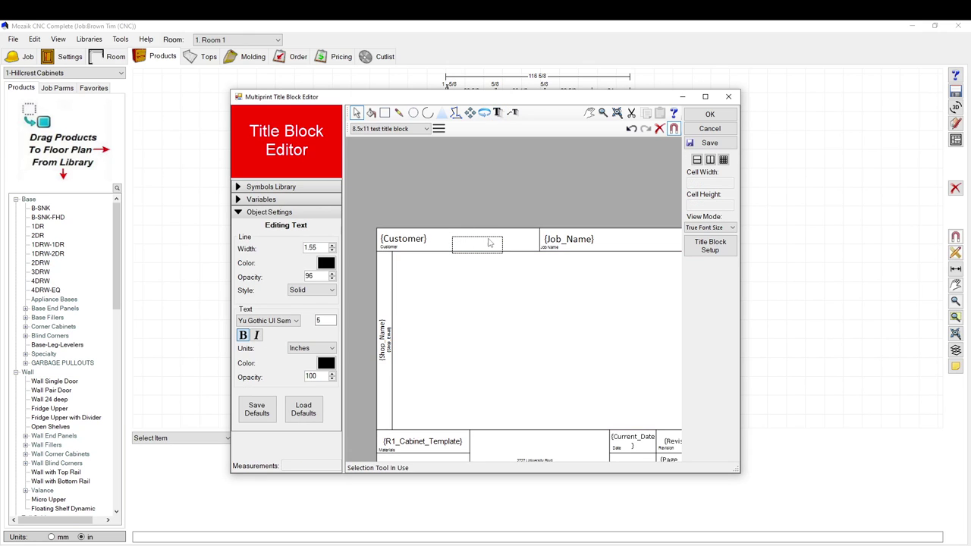
left_click(490, 243)
left_click_drag(502, 241, 516, 241)
left_click(403, 317)
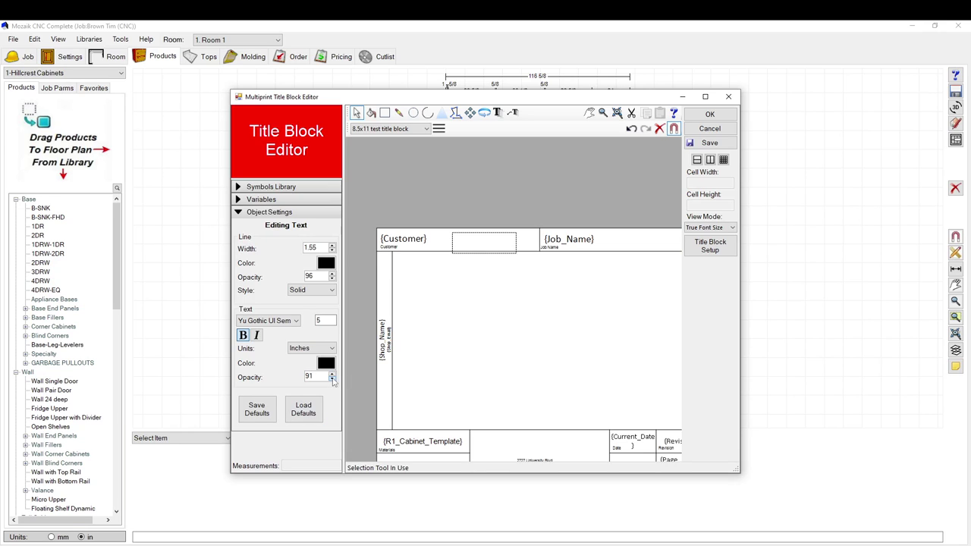
left_click(331, 380)
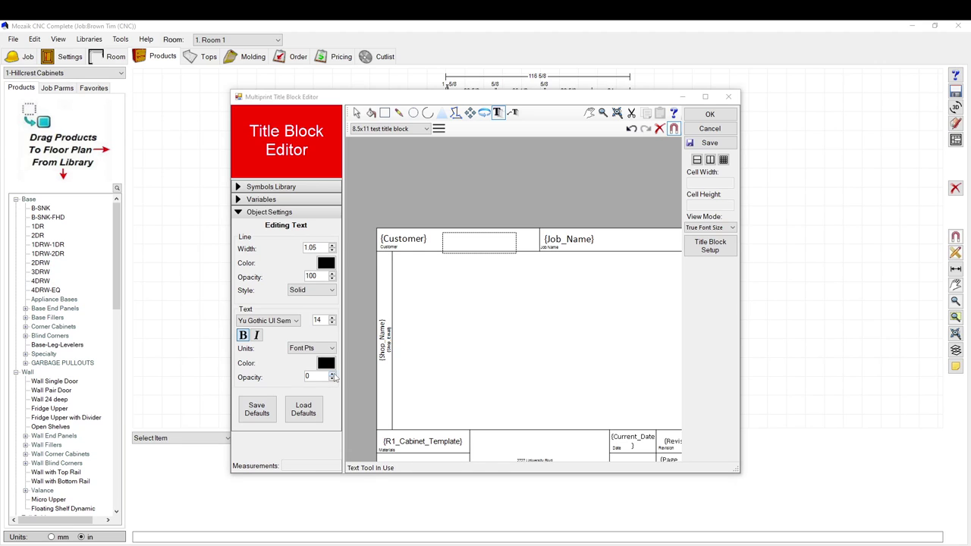
left_click(332, 374)
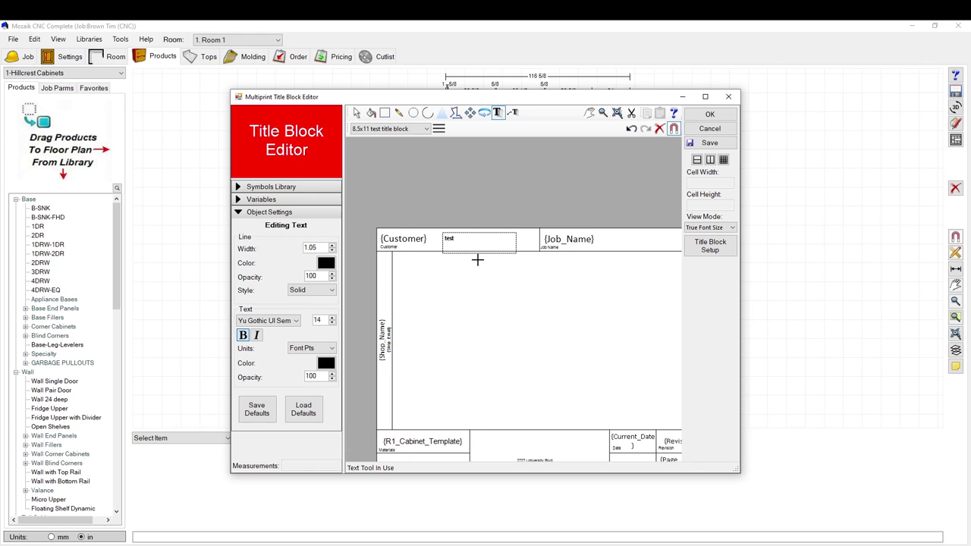
- Add a larger text box reading "testtest" just below the "test" box, overlapping the header's lower edge
left_click(478, 252)
left_click_drag(487, 280, 576, 304)
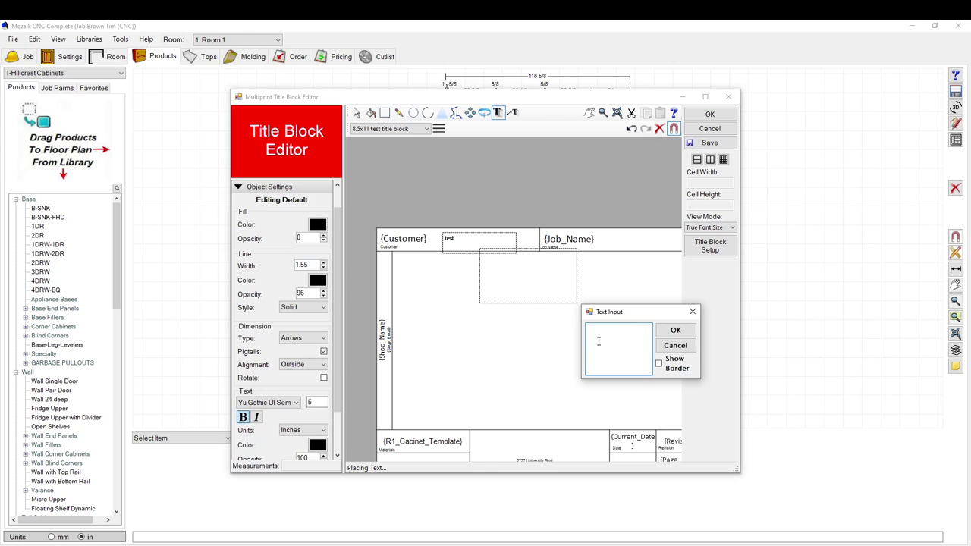
type("testing")
left_click(675, 330)
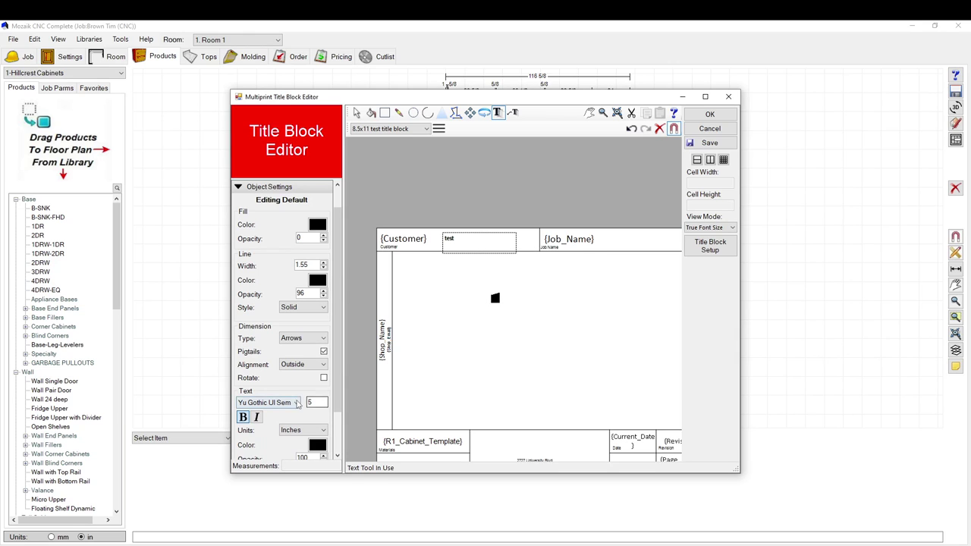
- Set the default text units to Font Pts
left_click(303, 430)
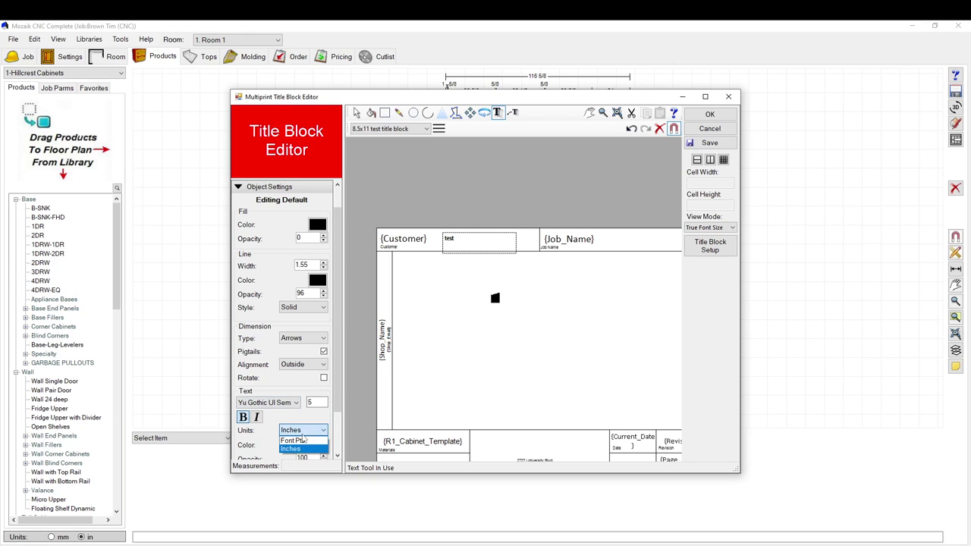
left_click(303, 448)
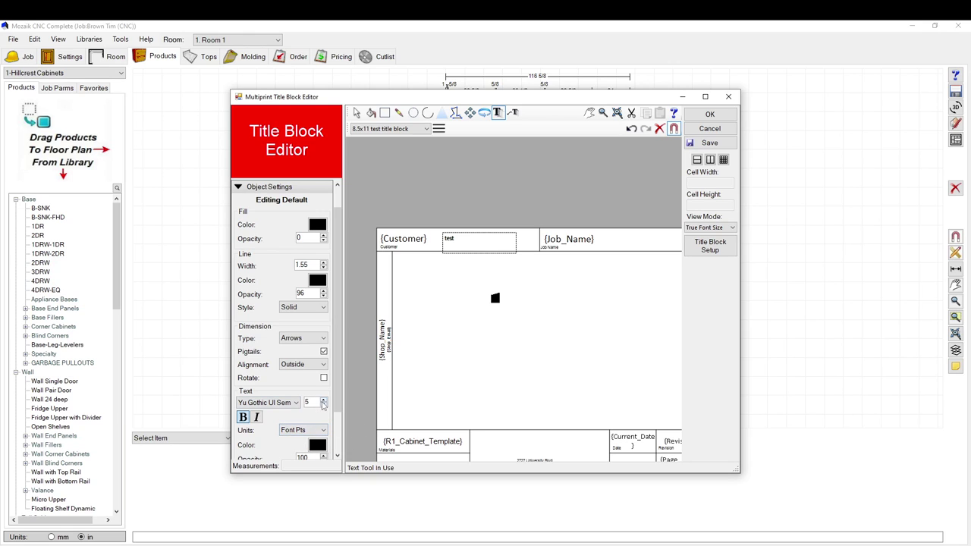
left_click(323, 406)
left_click(495, 297)
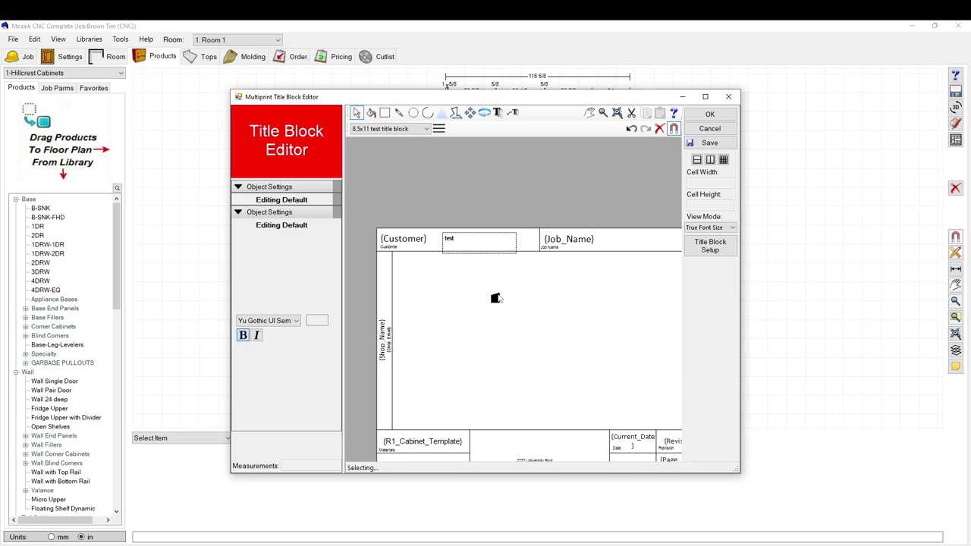
double_click(325, 320)
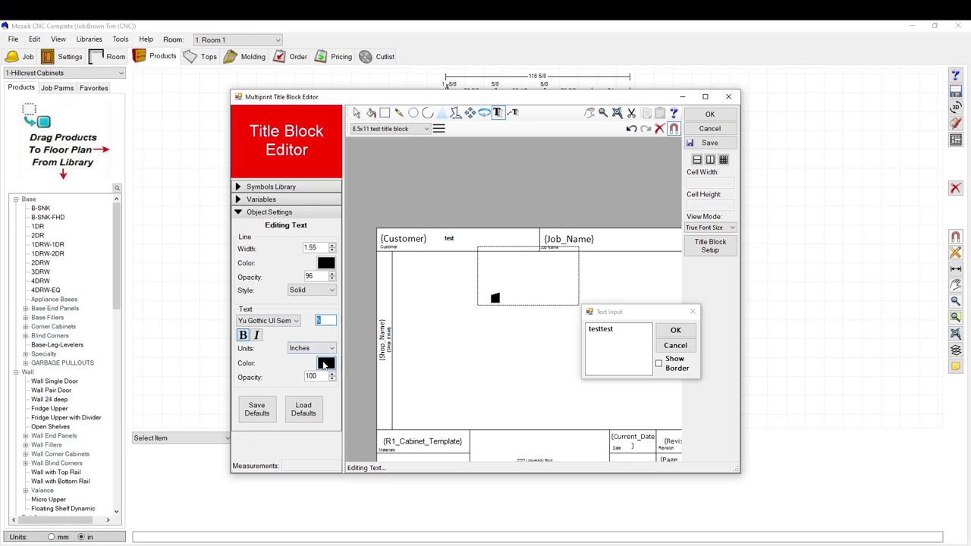
left_click(333, 349)
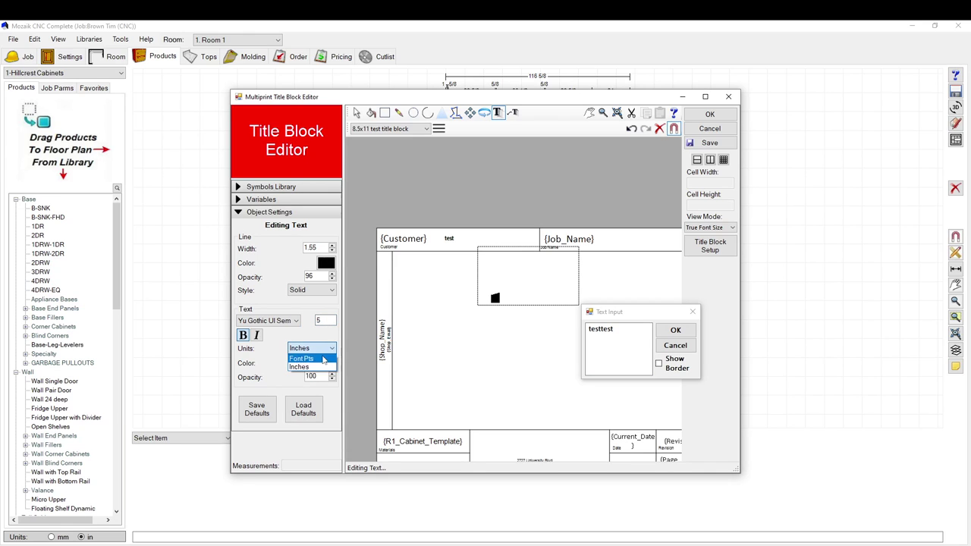
left_click(315, 364)
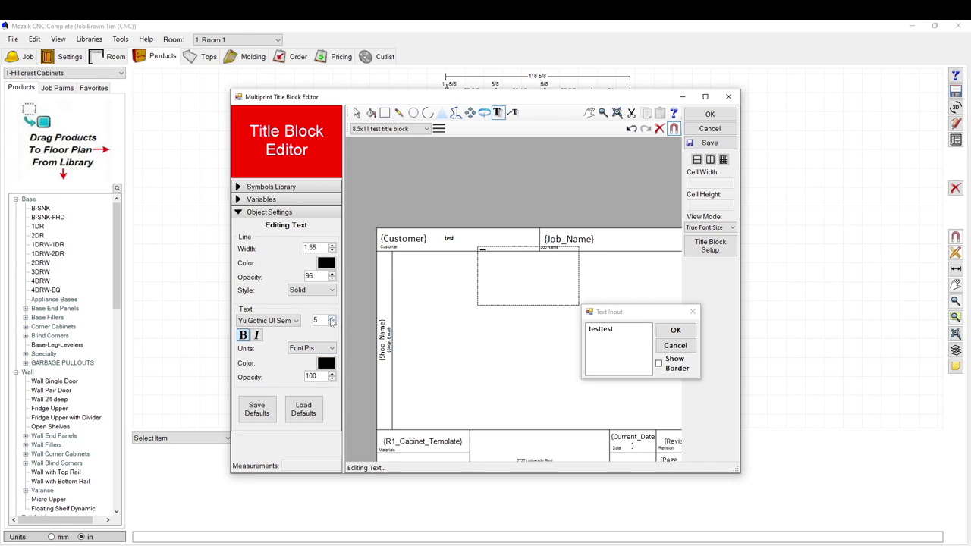
left_click_drag(332, 321, 331, 321)
left_click(673, 347)
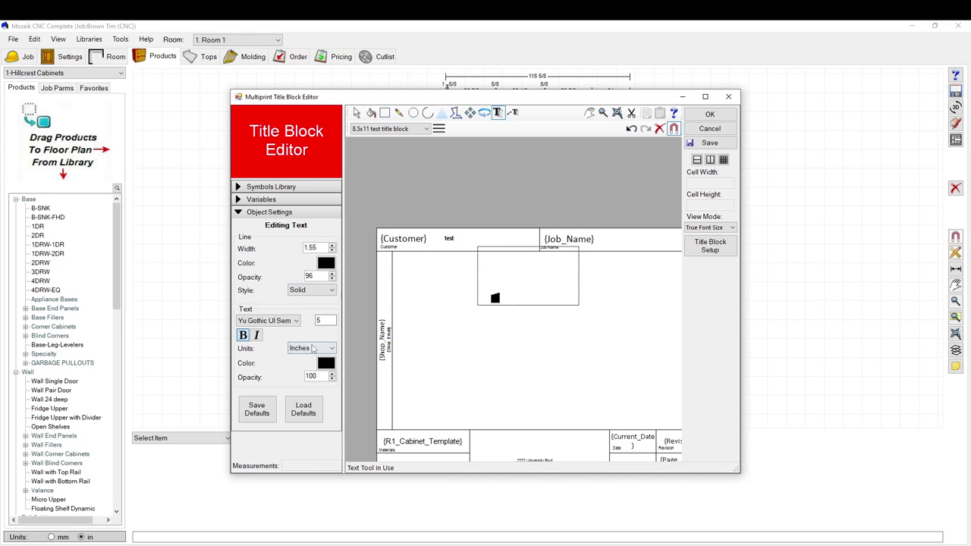
- Set the "testtest" text box's units to Font Pts and its text size to 50
left_click(321, 347)
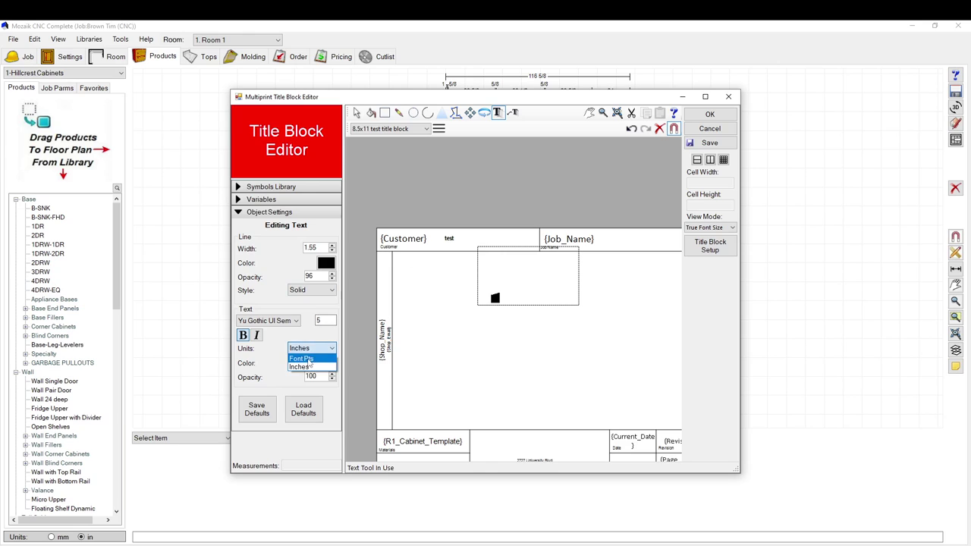
left_click(312, 353)
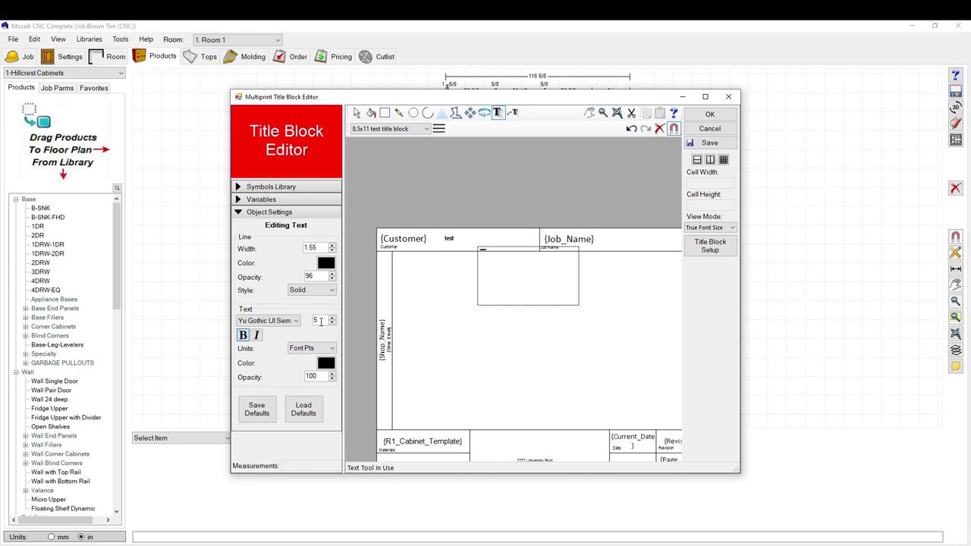
left_click(320, 321)
type("50")
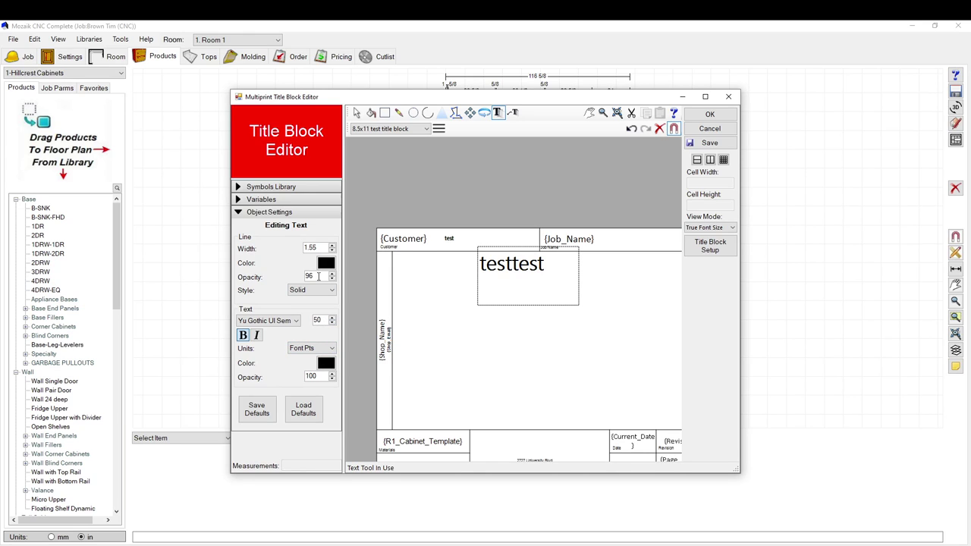
- Save the current line and text settings of the "testtest" box as the defaults
left_click(256, 410)
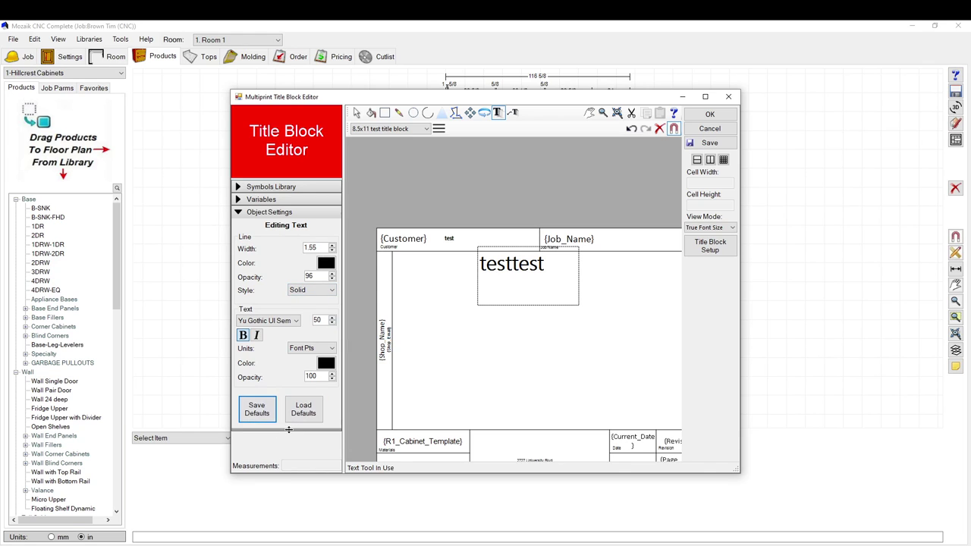
scroll(489, 292, "right", 1)
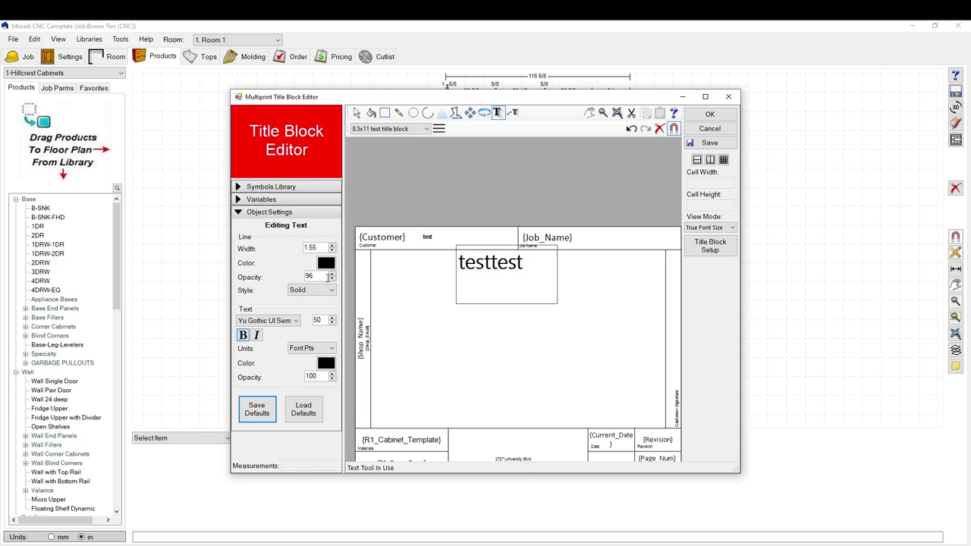
- Examine the Default group of title block variables, including Current_Date, Page_Name, Page_Num and Revision
left_click(243, 201)
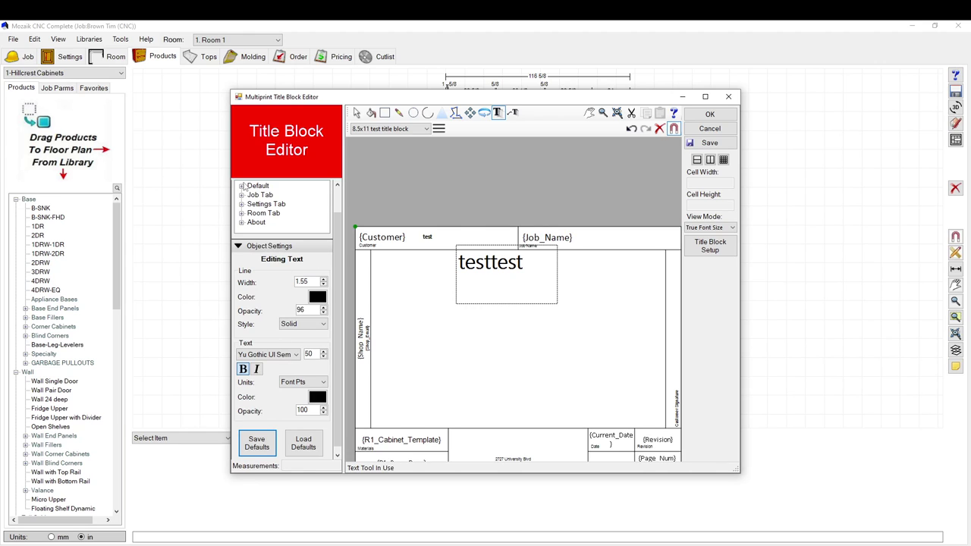
left_click(241, 186)
left_click(276, 195)
left_click(275, 204)
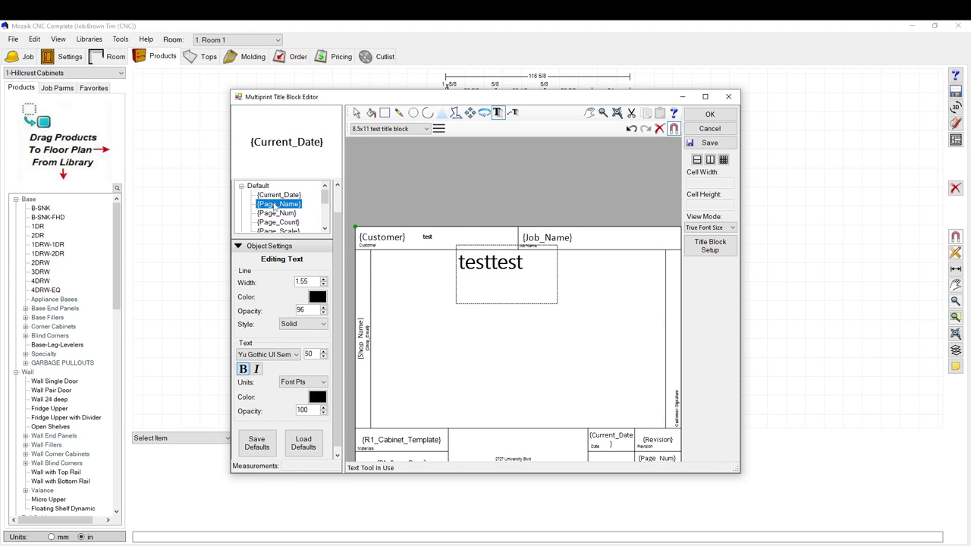
left_click(278, 196)
left_click(278, 214)
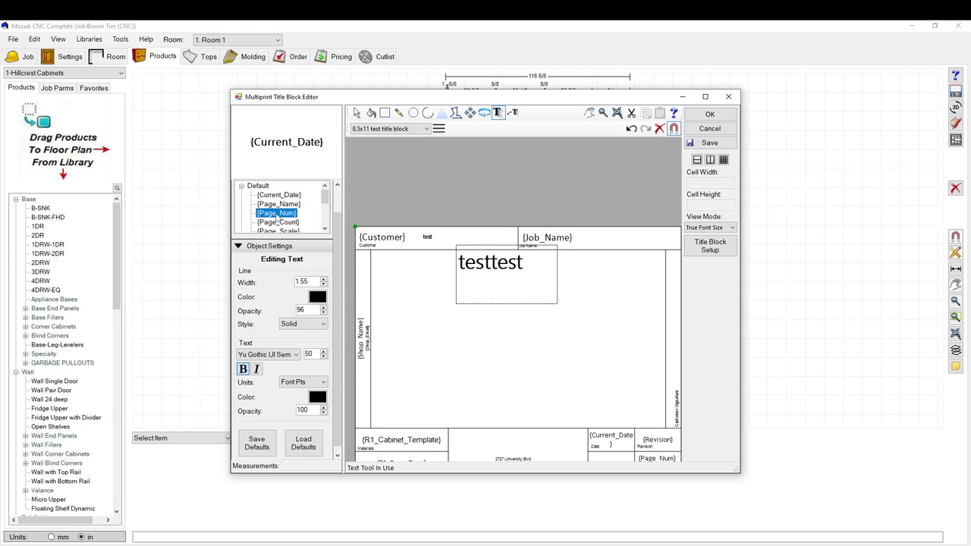
scroll(271, 217, "down", 2)
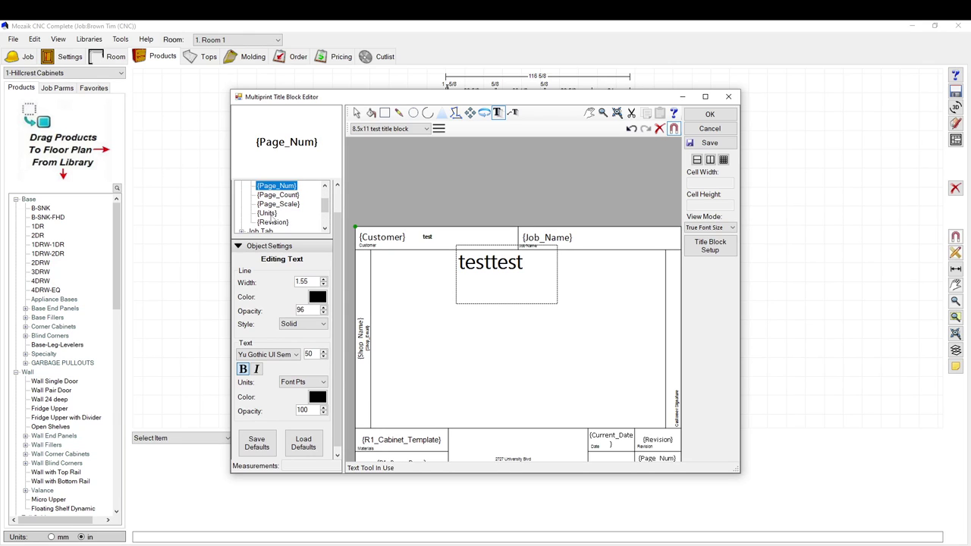
left_click(273, 222)
scroll(291, 208, "down", 1)
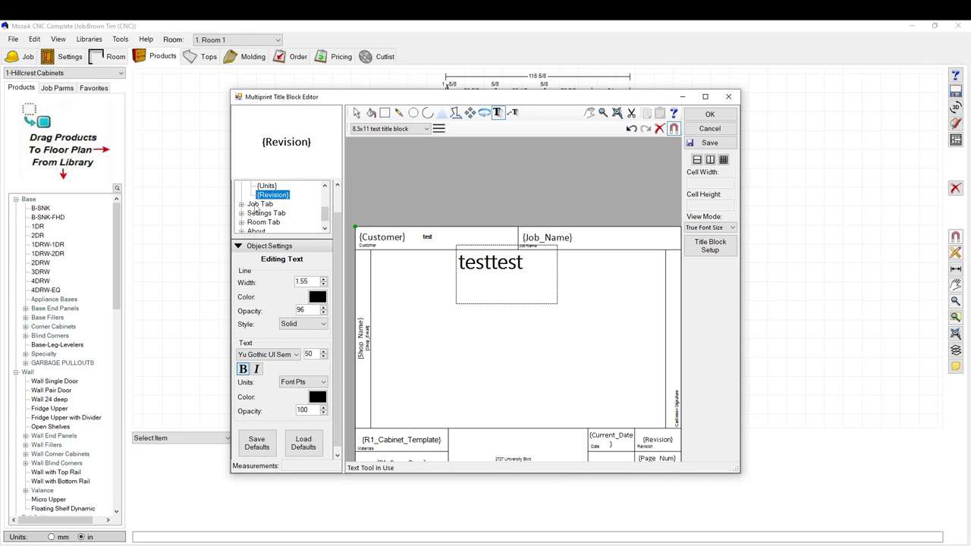
- Examine the variables under Job Tab, such as Job_Name, Customer and Address_1, and the Settings Tab and Room Tab groups
left_click(241, 204)
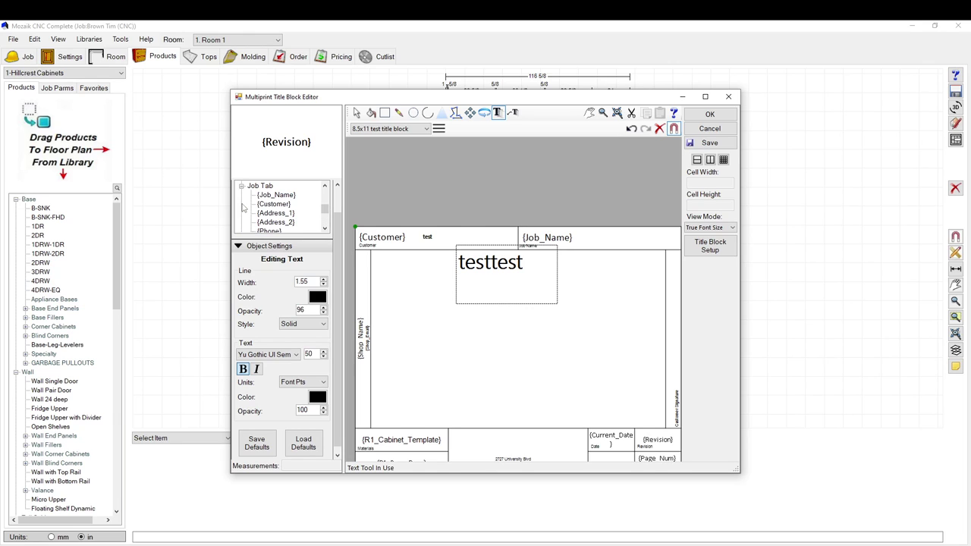
left_click(273, 196)
left_click(276, 205)
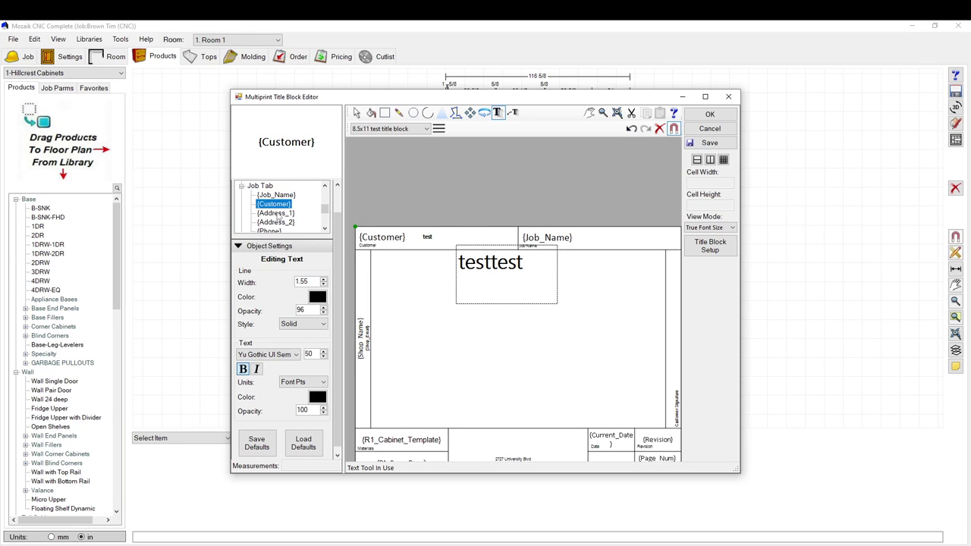
left_click(276, 214)
scroll(278, 220, "down", 1)
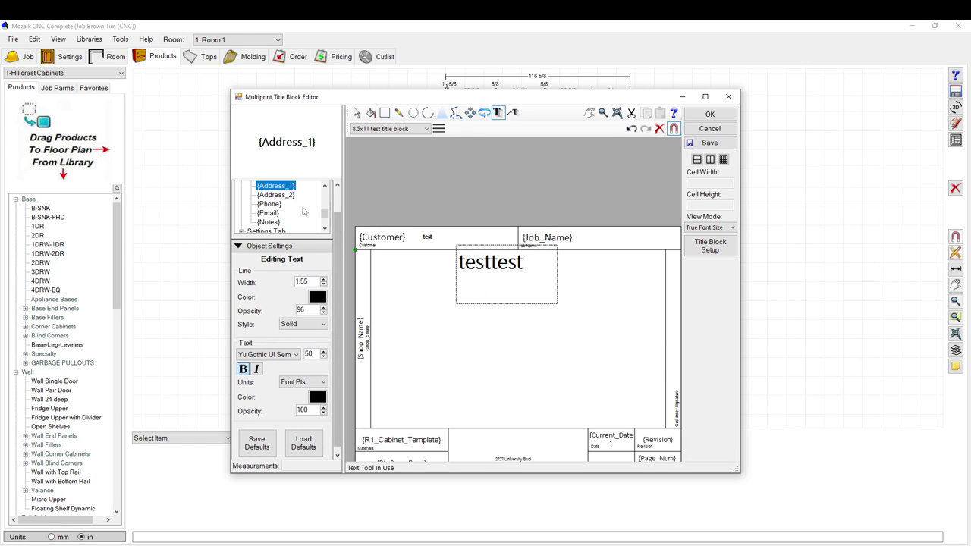
mouse_move(324, 215)
left_mouse_down()
mouse_move(327, 195)
mouse_move(323, 228)
left_mouse_up()
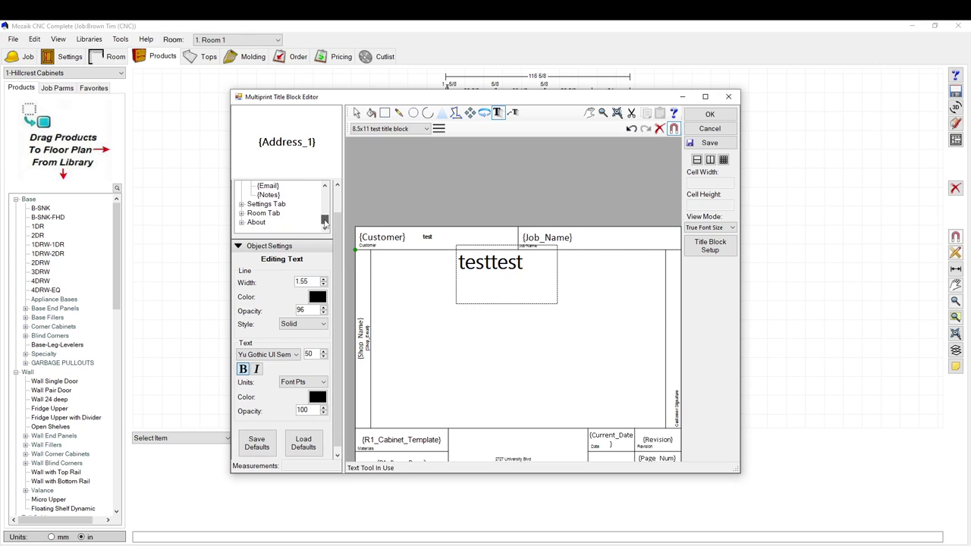
left_click(241, 204)
left_click(242, 231)
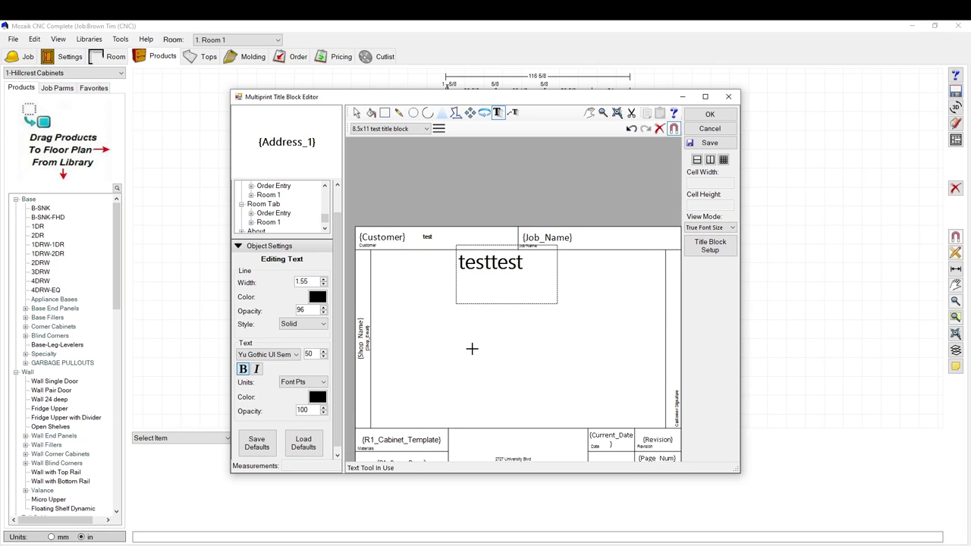
scroll(394, 269, "down", 2)
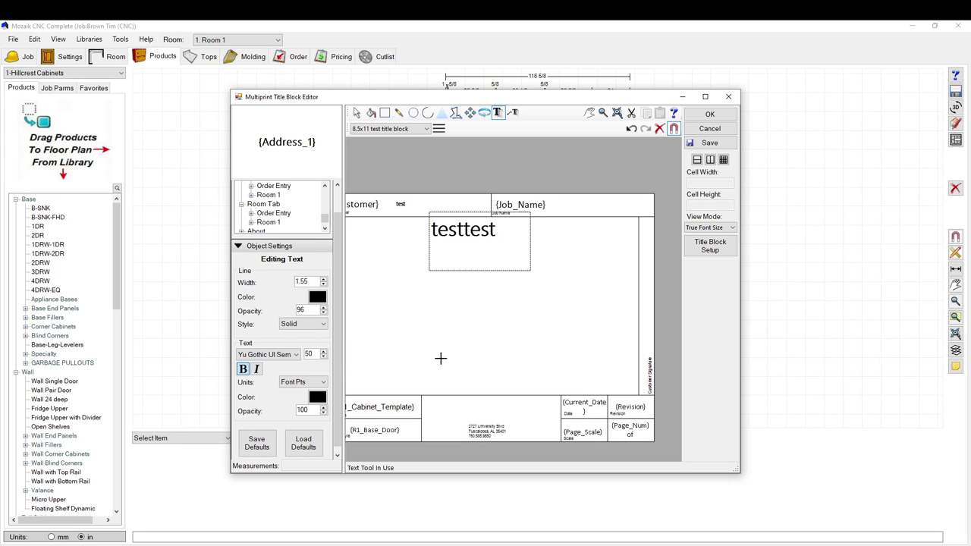
scroll(417, 360, "up", 1)
scroll(423, 368, "down", 1)
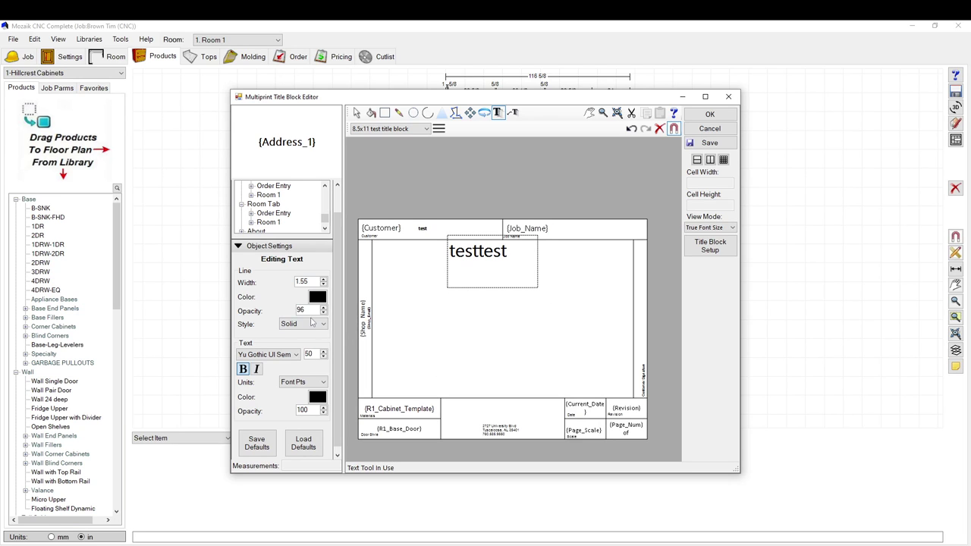
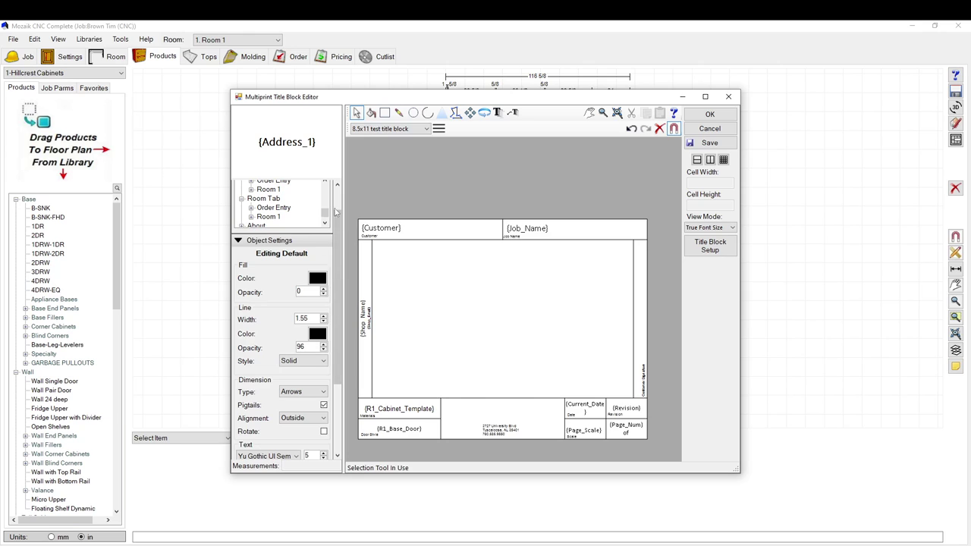
- Close the Title Block Editor and the Multiprint window without saving the changes in either
left_click(805, 179)
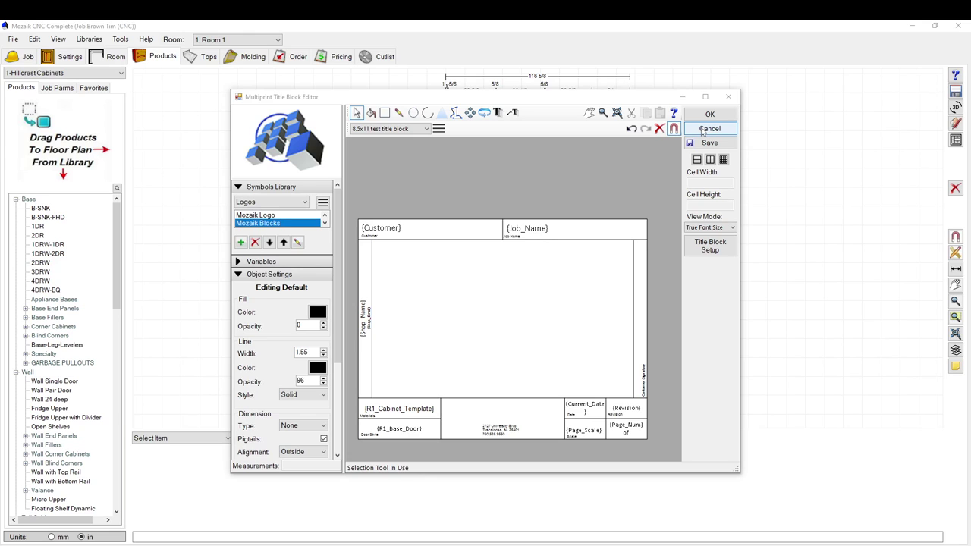
left_click(703, 131)
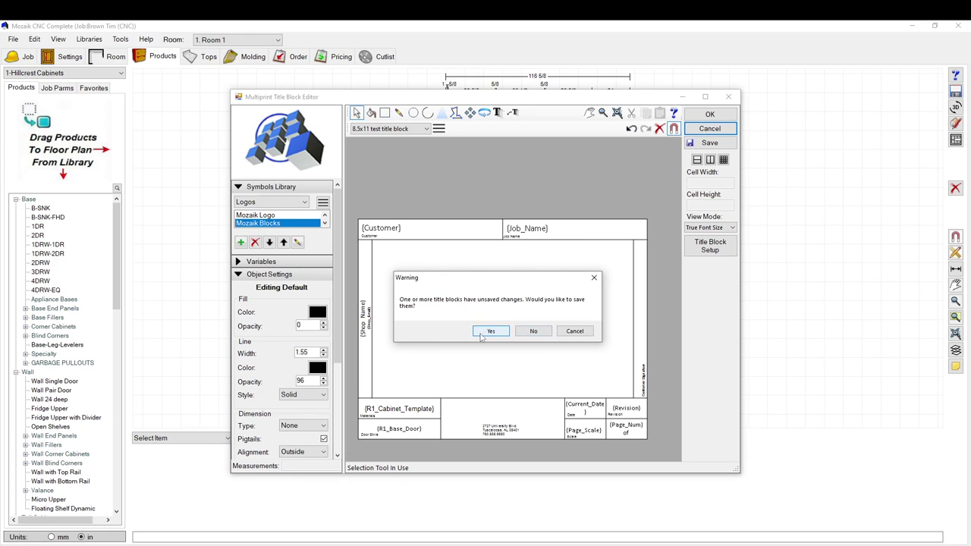
left_click(533, 331)
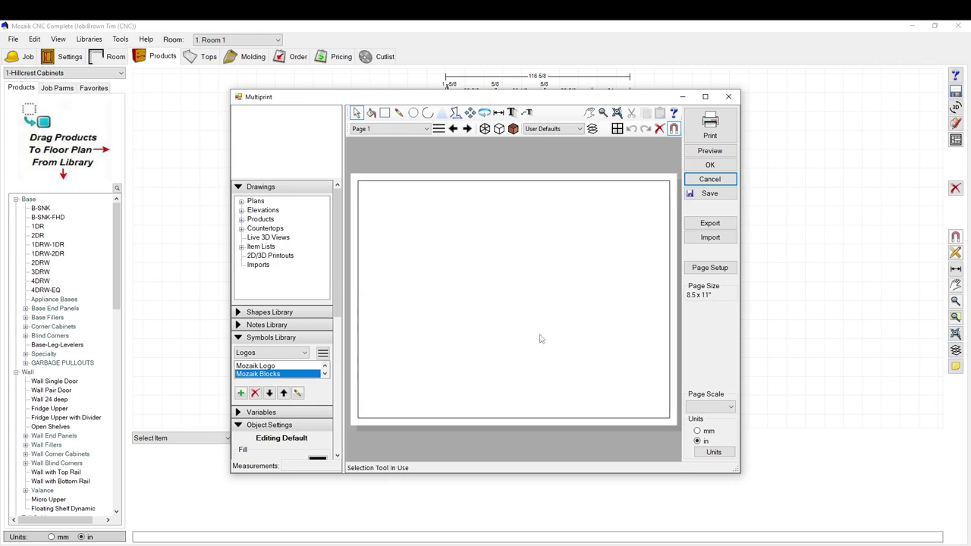
left_click(464, 275)
left_click(728, 96)
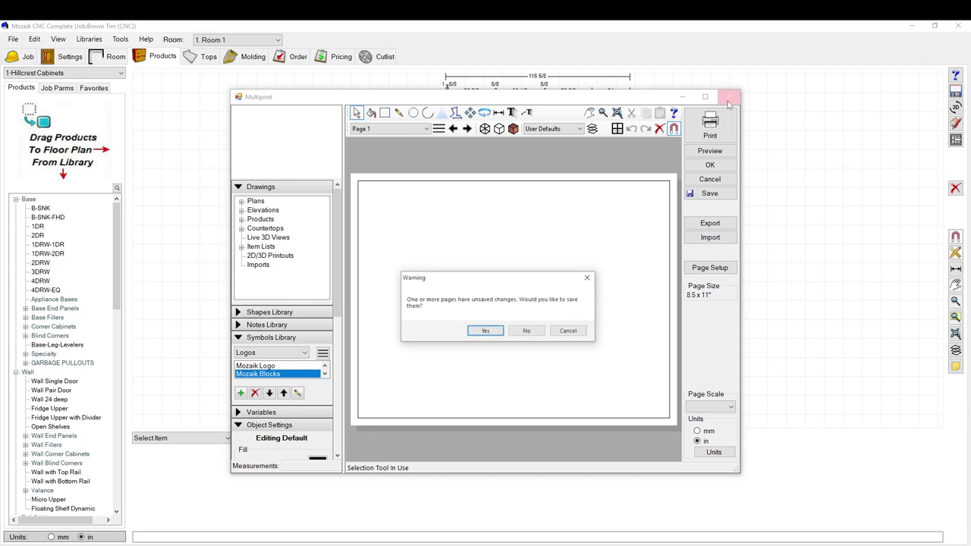
left_click(527, 331)
- Reopen Multiprint for the current job
left_click(13, 39)
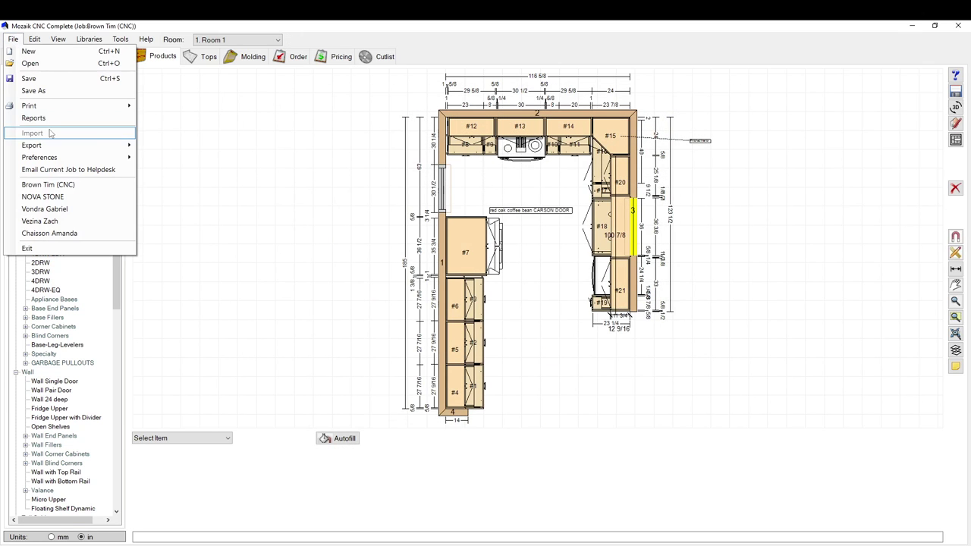
mouse_move(46, 105)
left_click(200, 130)
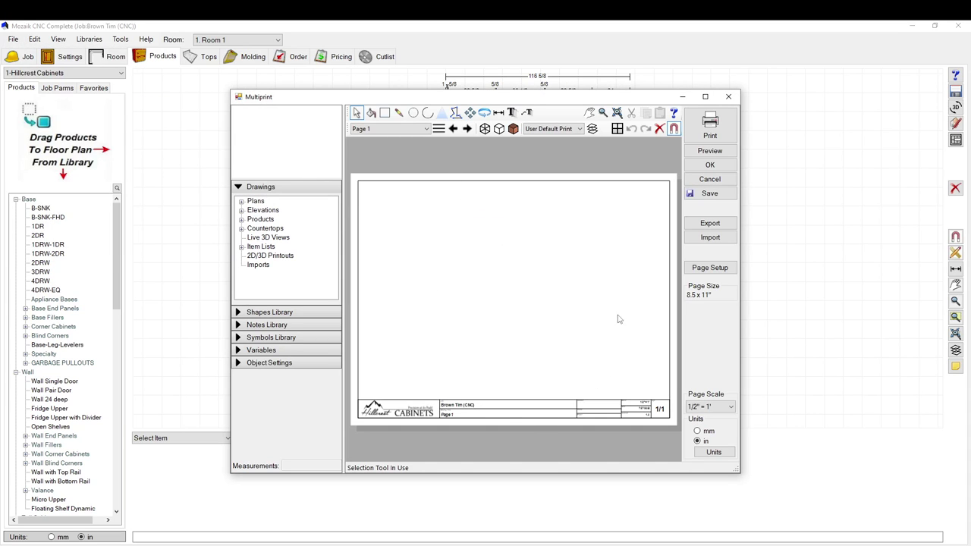
- Import the image Mozaik Export.jpg from the Desktop folder onto Page 1
left_click(708, 240)
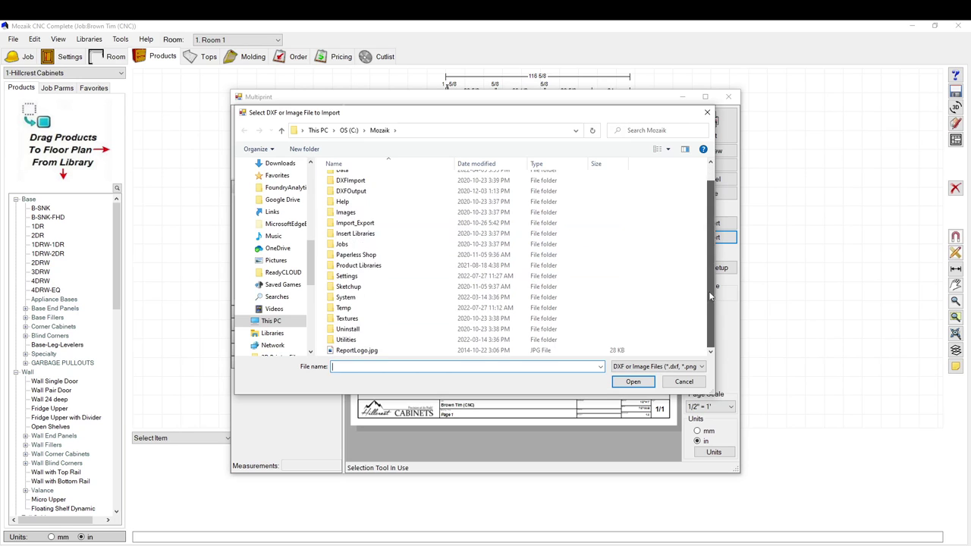
scroll(295, 214, "up", 3)
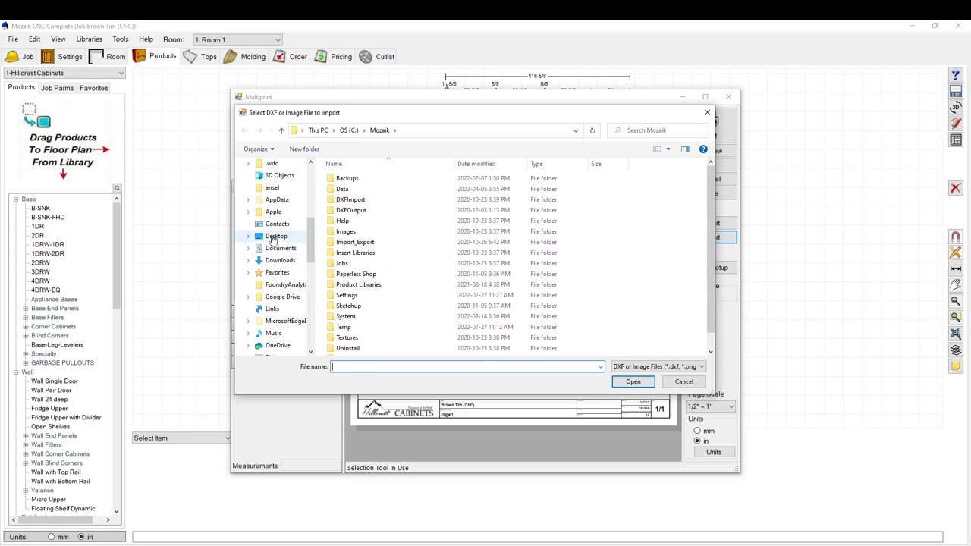
scroll(274, 246, "up", 4)
scroll(277, 253, "up", 3)
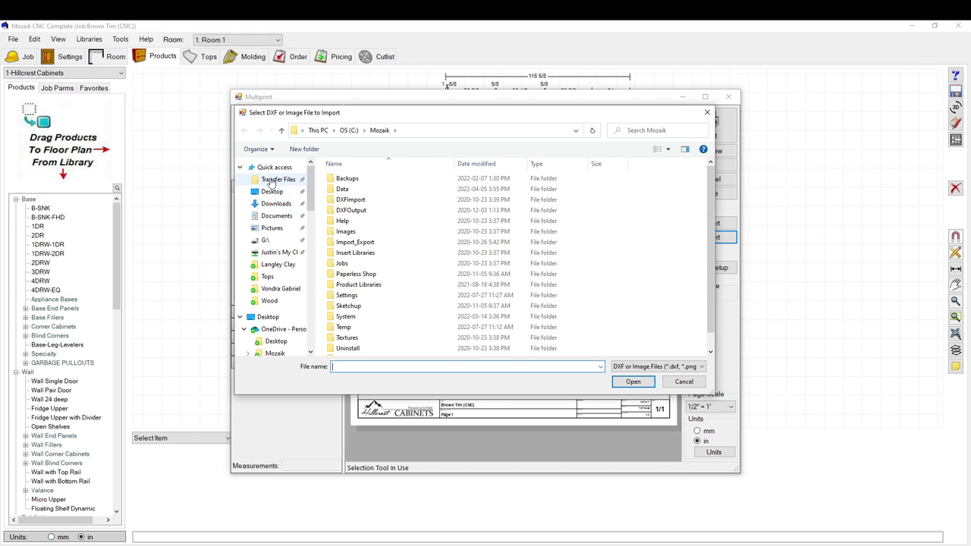
left_click(277, 191)
scroll(491, 222, "down", 3)
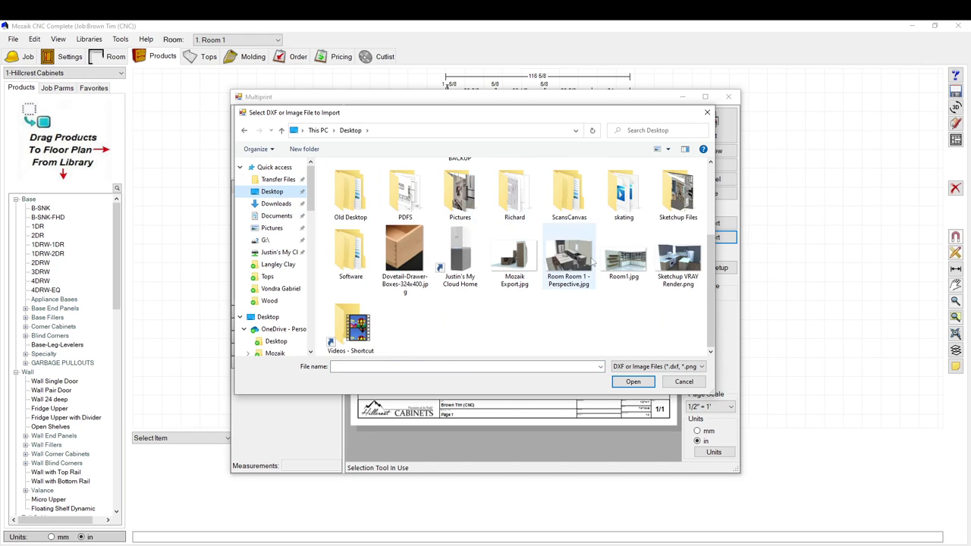
left_click(524, 267)
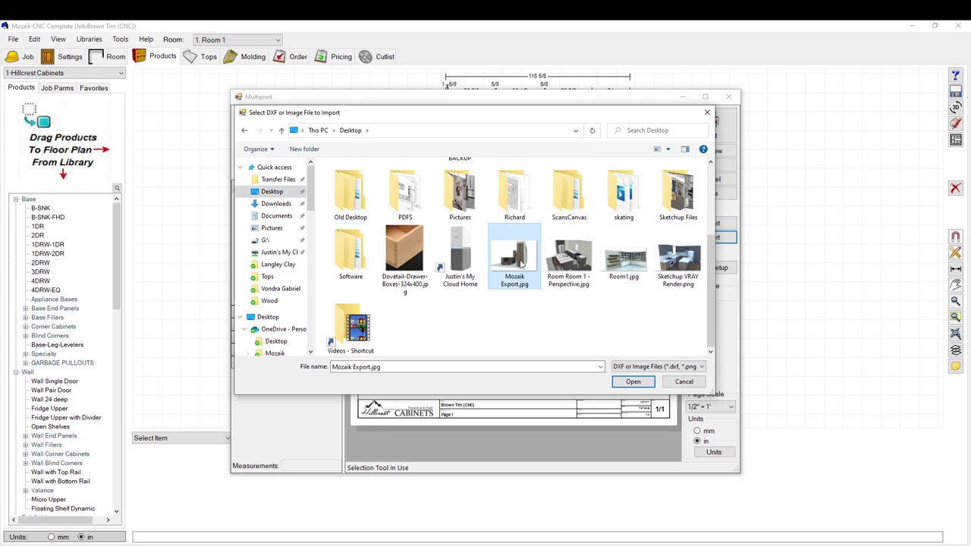
double_click(518, 264)
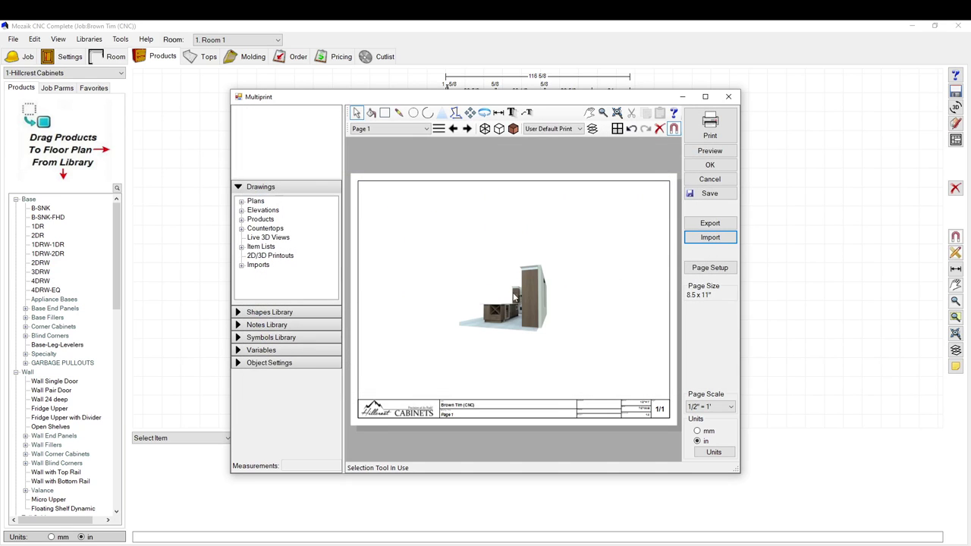
- Shrink the imported image to about two thirds of its size, keeping its lower-right corner fixed
left_click(524, 309)
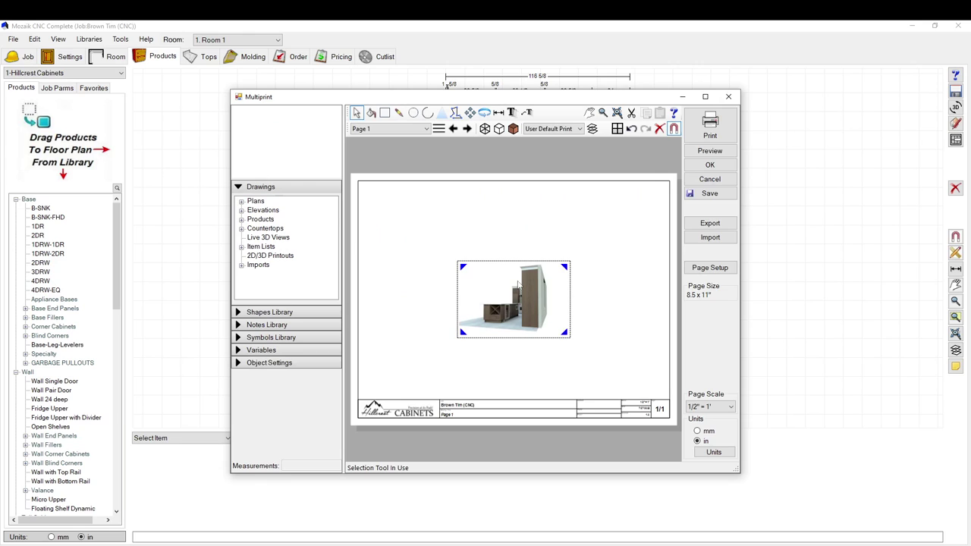
right_click(514, 295)
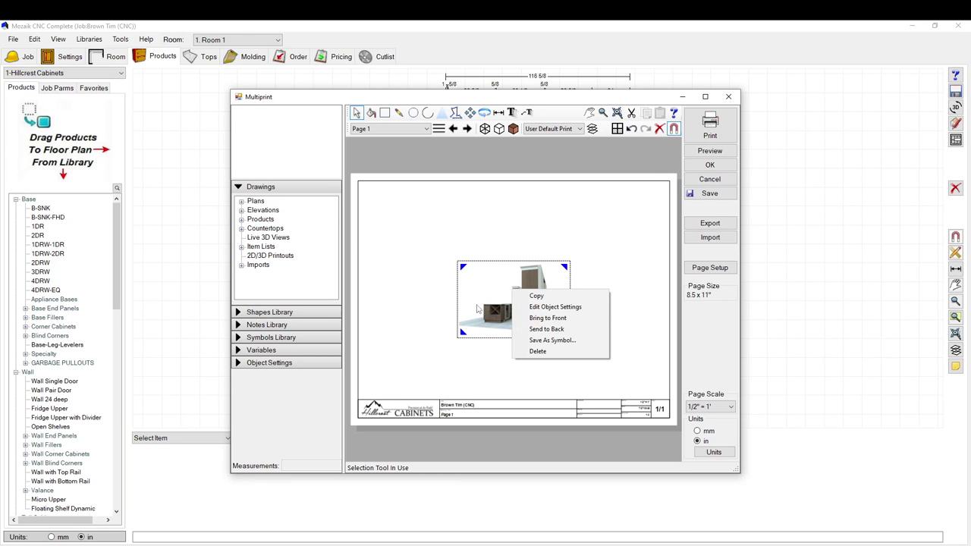
left_click(466, 276)
left_click_drag(468, 271, 494, 287)
left_click(556, 320)
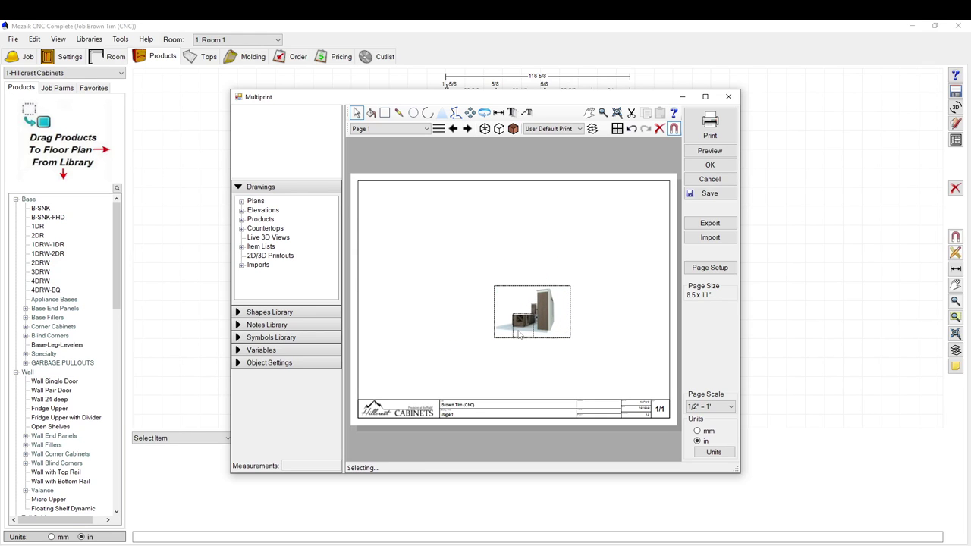
- Save the resized image as a new symbol named "B"
right_click(544, 312)
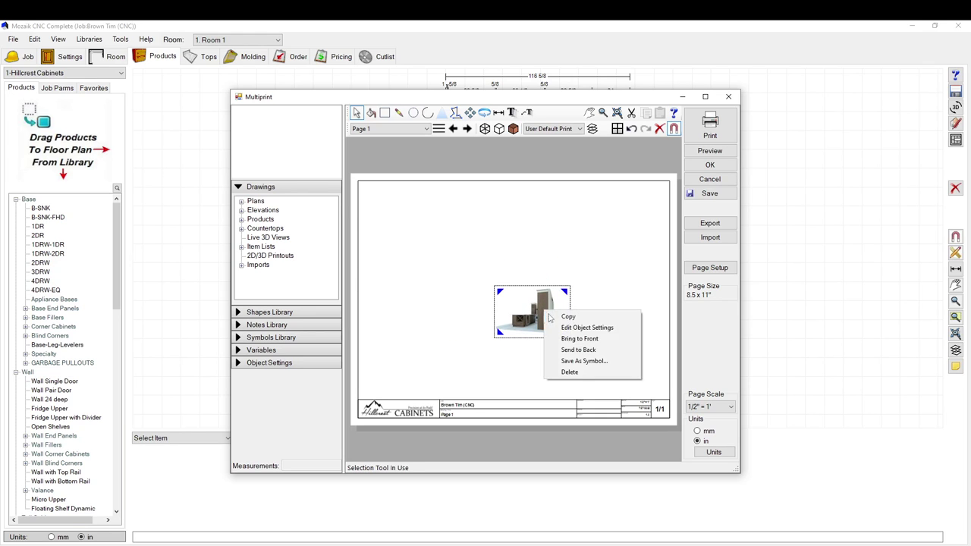
left_click(582, 362)
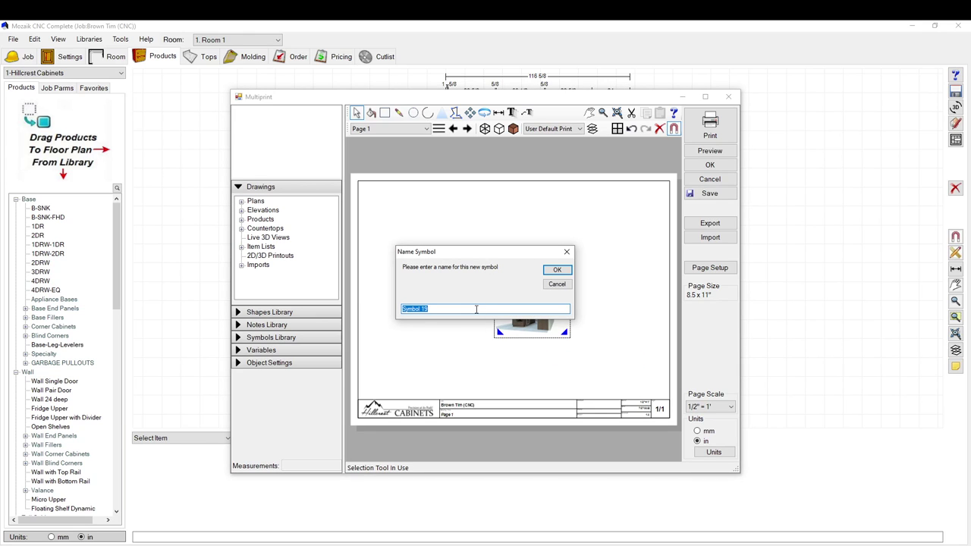
type("B")
left_click(557, 270)
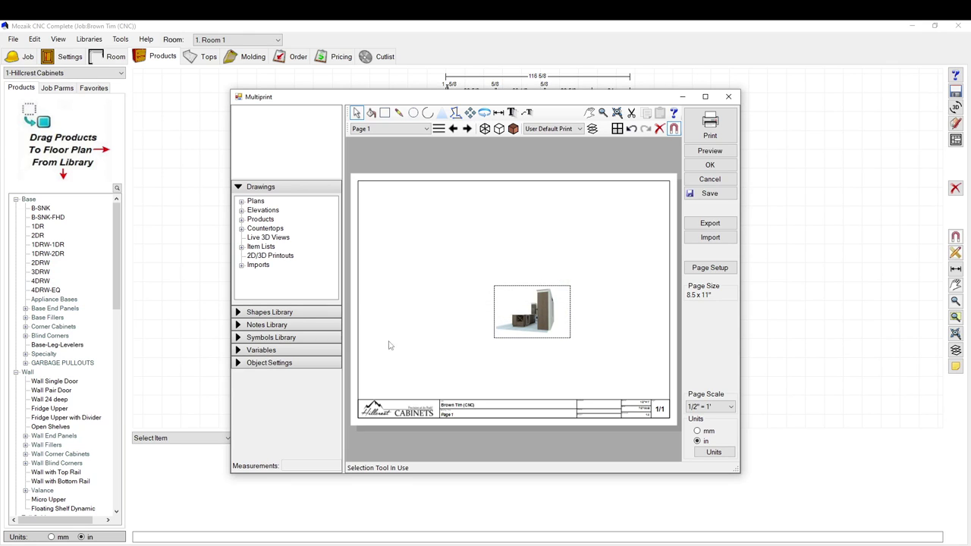
- Display the Logos category of the Symbols Library
left_click(250, 337)
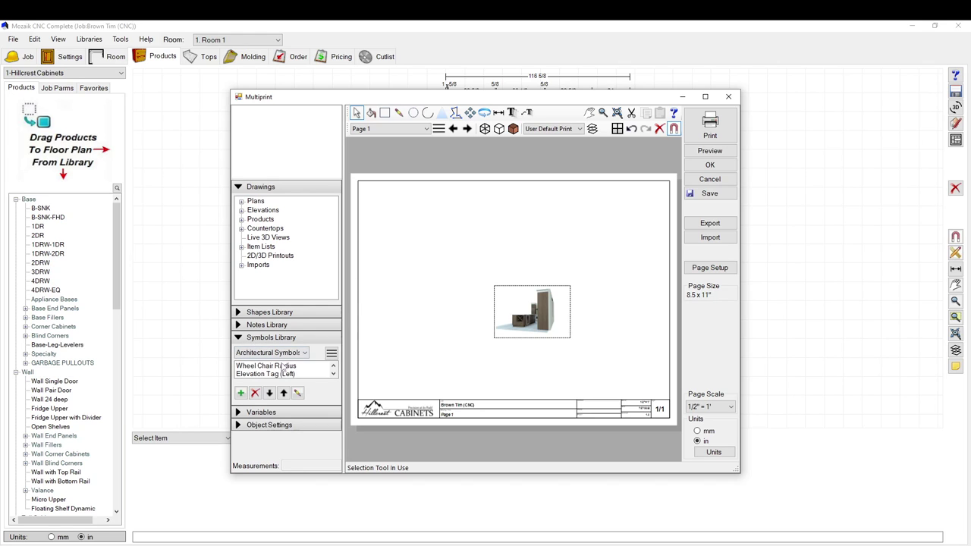
left_click(281, 353)
left_click(269, 383)
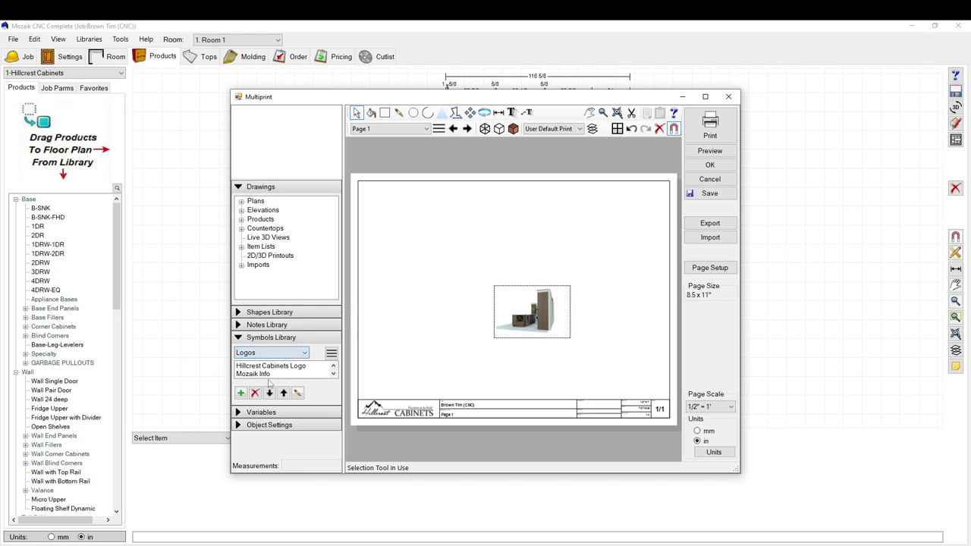
- Locate the test logo symbol in the Architectural Symbols category and open its name for review without changing it
scroll(266, 375, "down", 1)
left_click(272, 353)
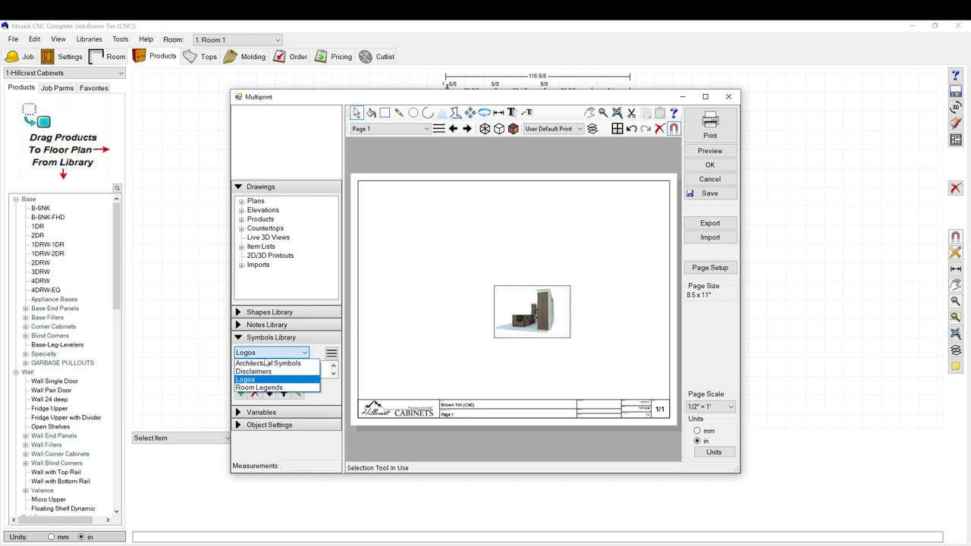
left_click(265, 363)
scroll(267, 372, "up", 2)
scroll(267, 375, "down", 6)
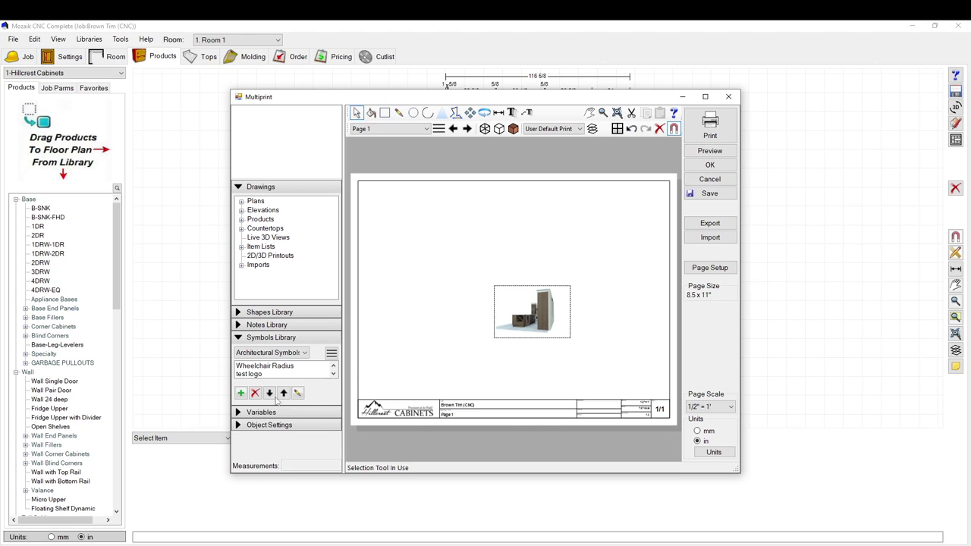
left_click(252, 374)
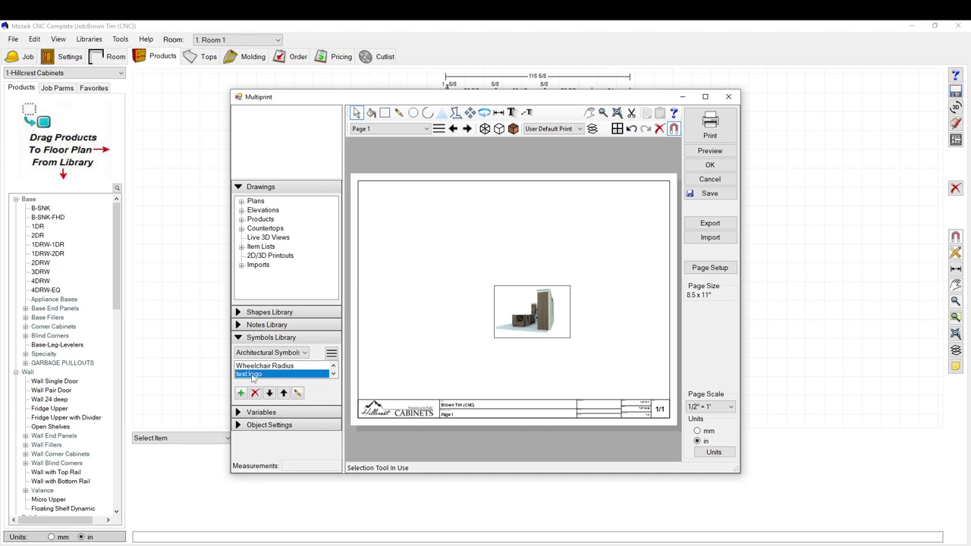
left_click(297, 393)
left_click(557, 284)
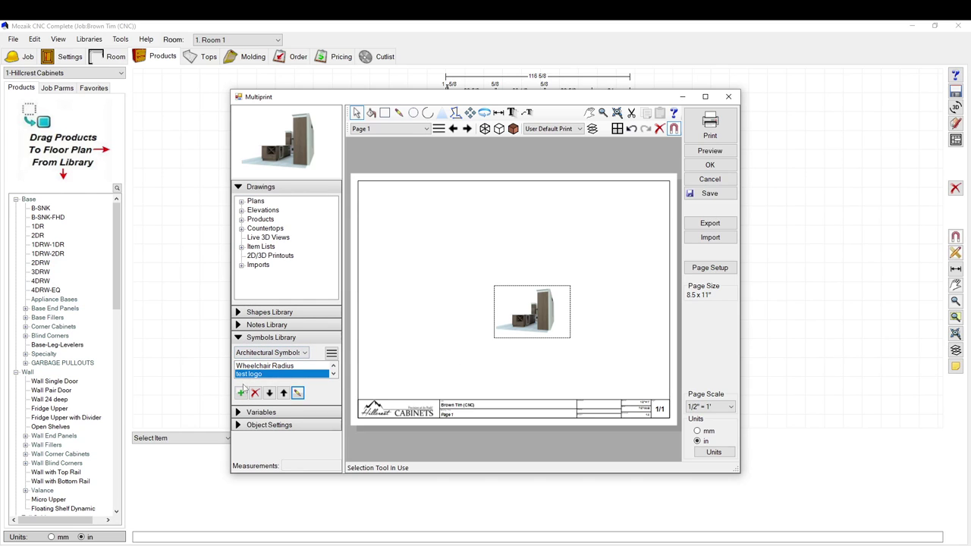
- Save the image on Page 1 as a symbol named "test logo" in the Logos category
left_click(258, 353)
left_click(256, 383)
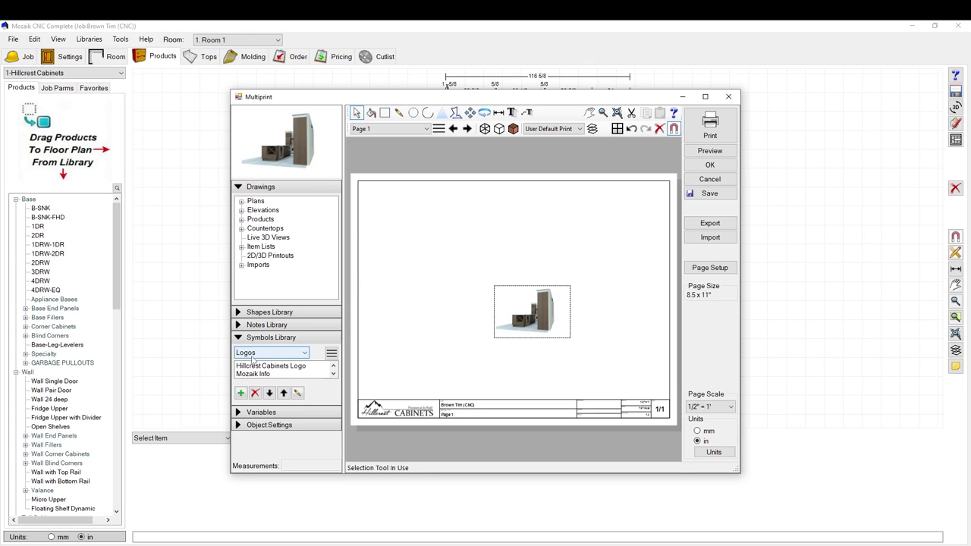
right_click(511, 322)
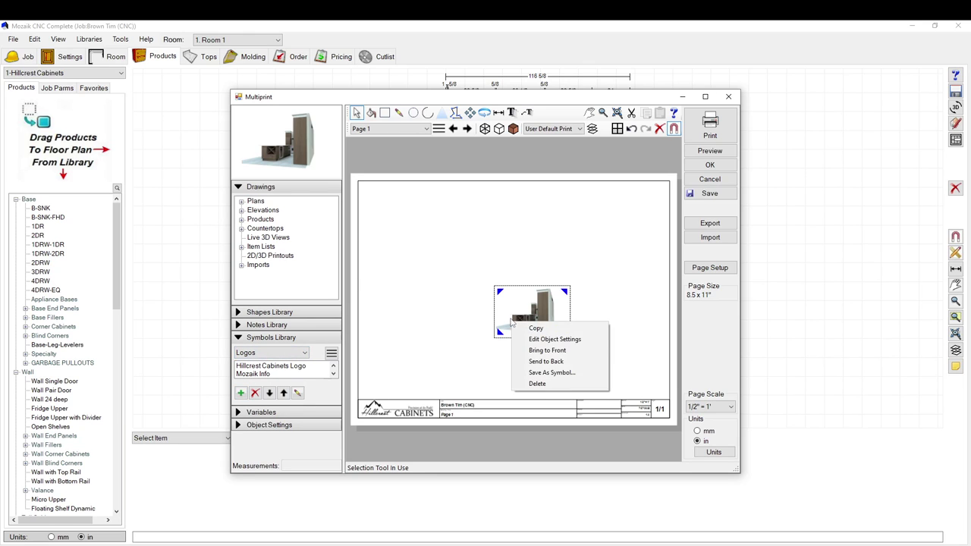
left_click(561, 372)
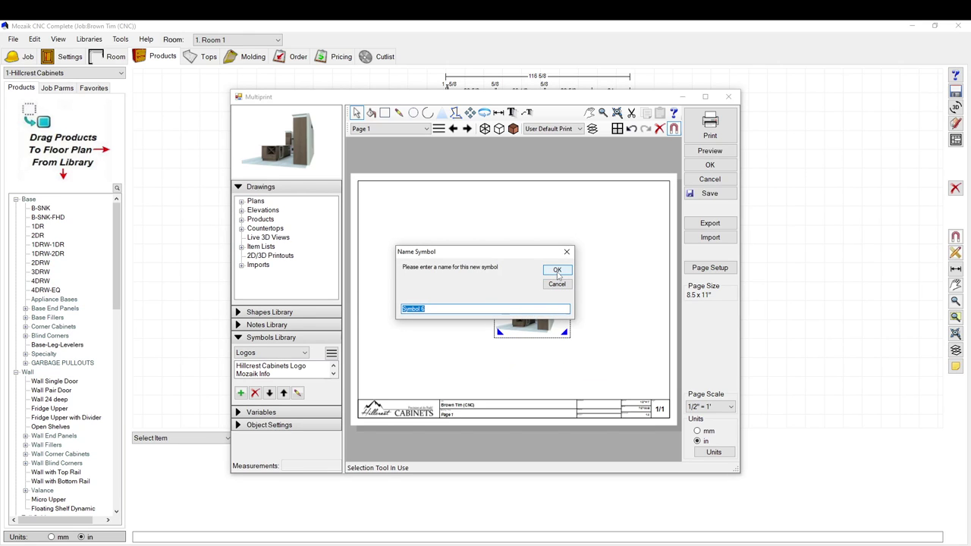
type("test logo")
left_click(555, 271)
- Select the test logo symbol at the end of the Logos symbol list
left_click(333, 374)
left_click(333, 374)
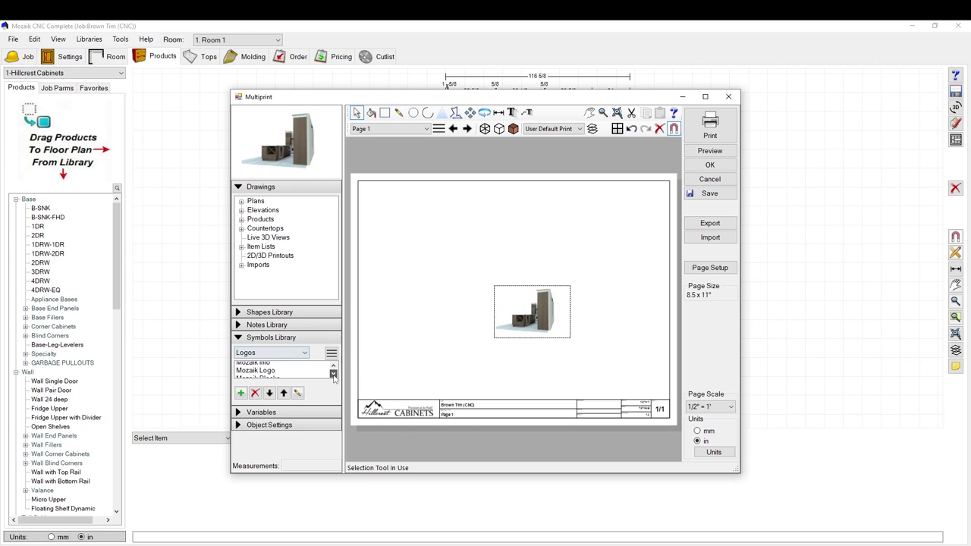
left_click(333, 374)
left_click(333, 374)
left_click(333, 374)
left_click(333, 374)
left_click(333, 374)
left_click(275, 374)
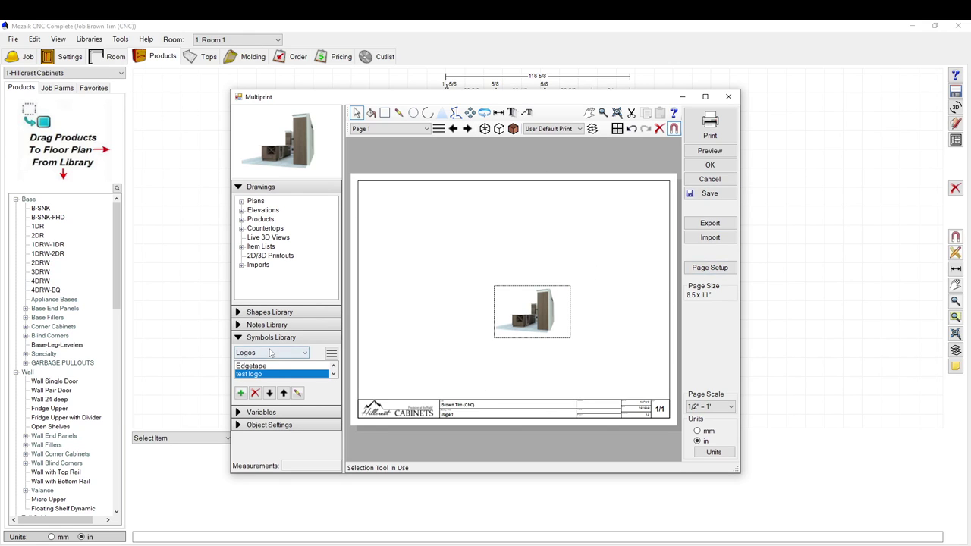
- Open the "8.5x11 test title block" from the Title Block Manager in the Title Block Editor
left_click(719, 271)
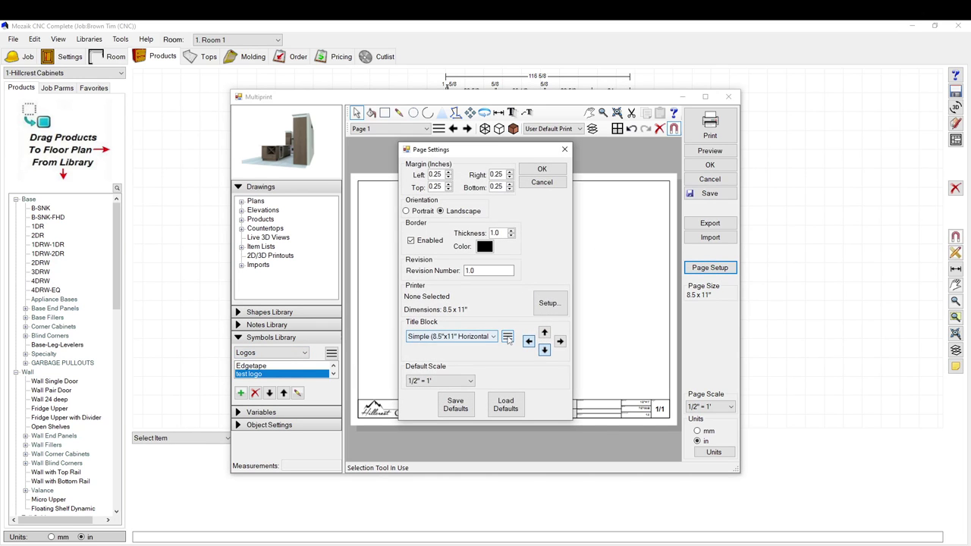
left_click(507, 336)
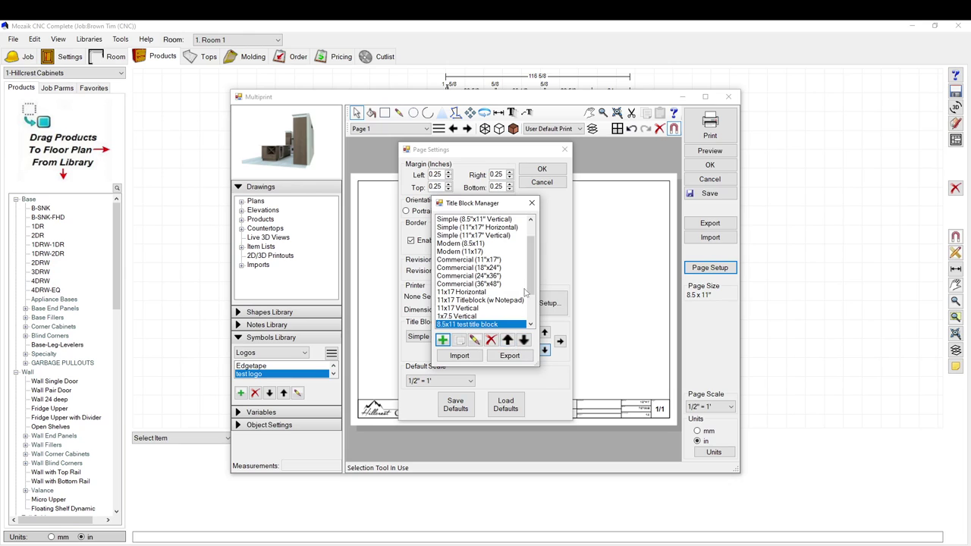
left_click_drag(531, 282, 530, 313)
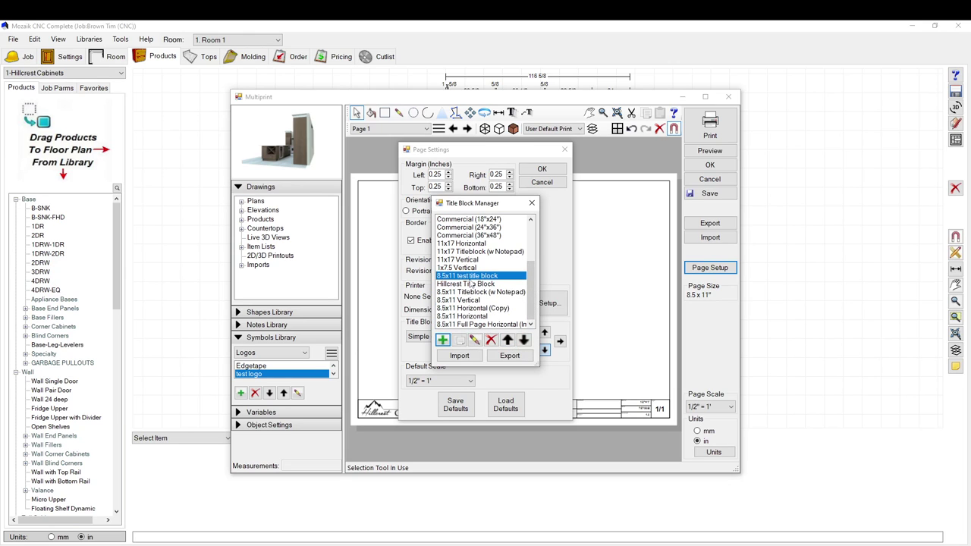
left_click(514, 325)
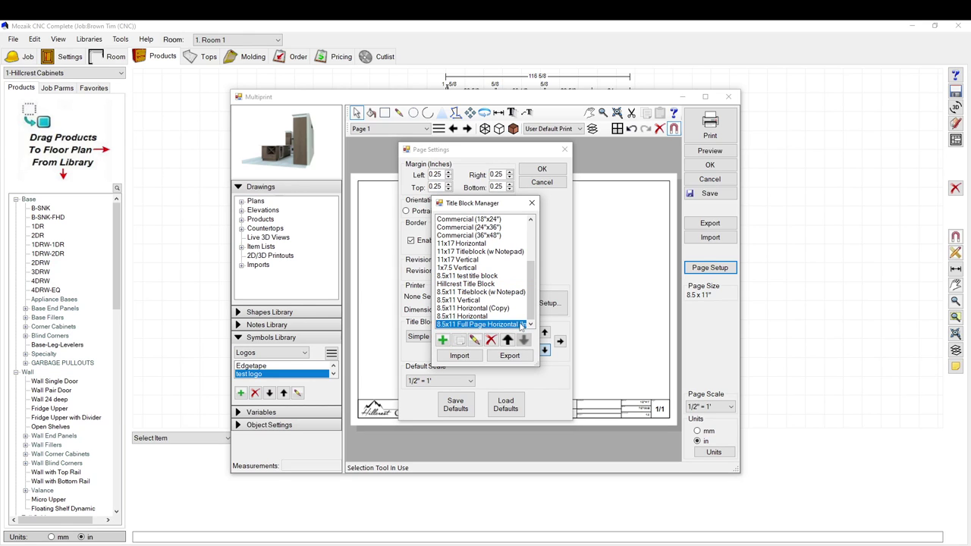
scroll(501, 320, "up", 3)
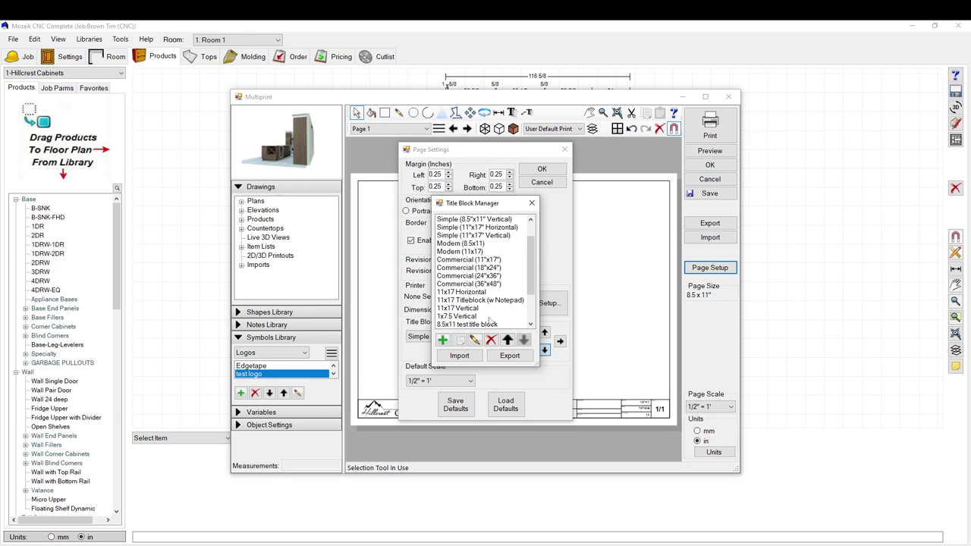
scroll(490, 313, "down", 3)
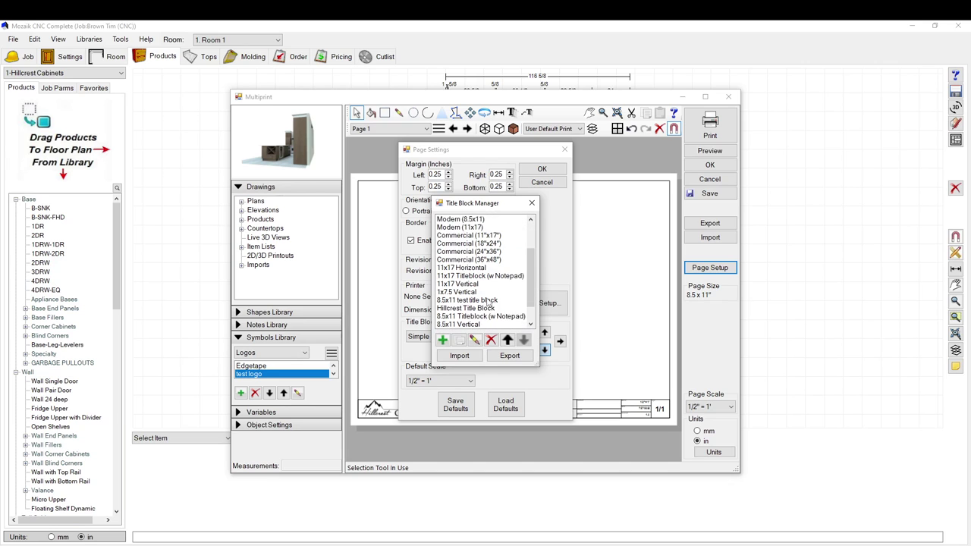
left_click(472, 276)
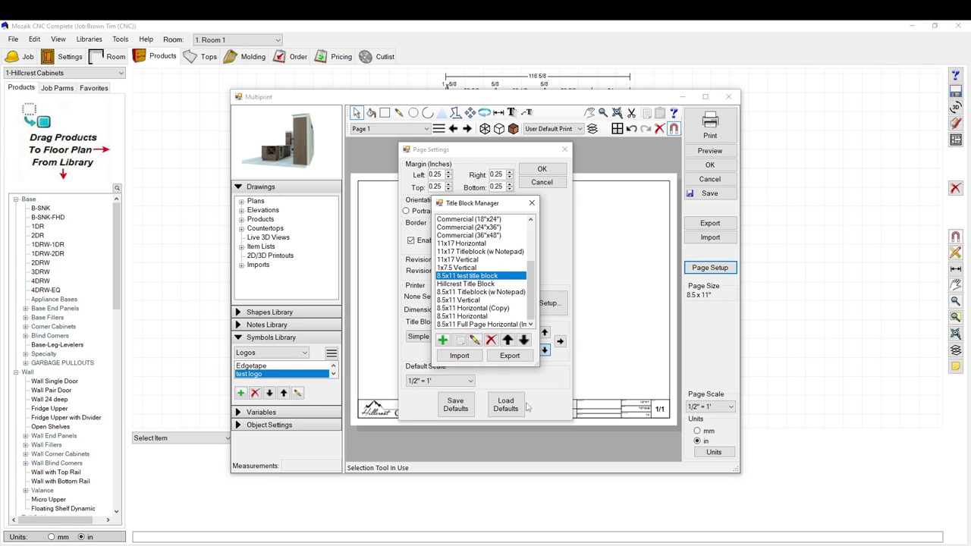
left_click(475, 339)
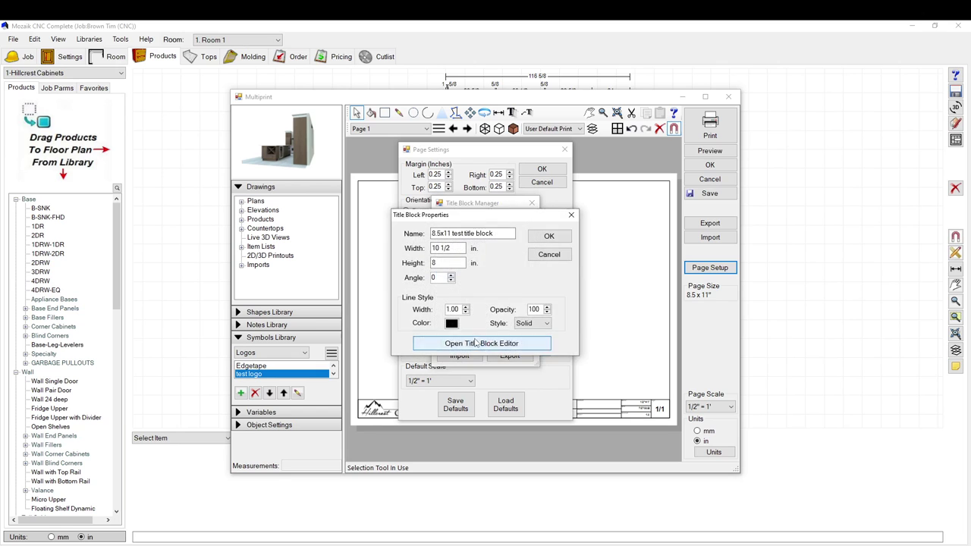
left_click(483, 343)
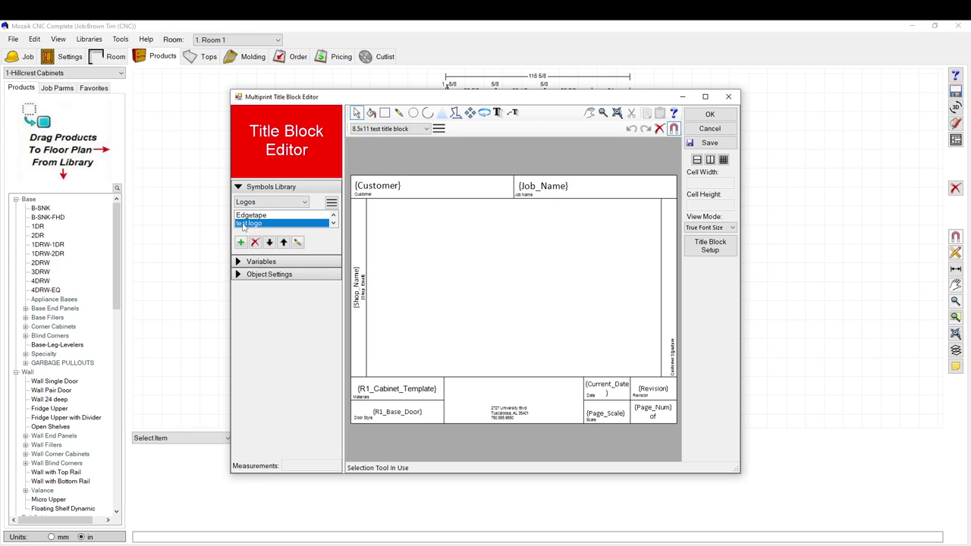
- Place the test logo symbol in the title block and move it to the right side of the lower middle cell
left_click_drag(244, 225, 526, 328)
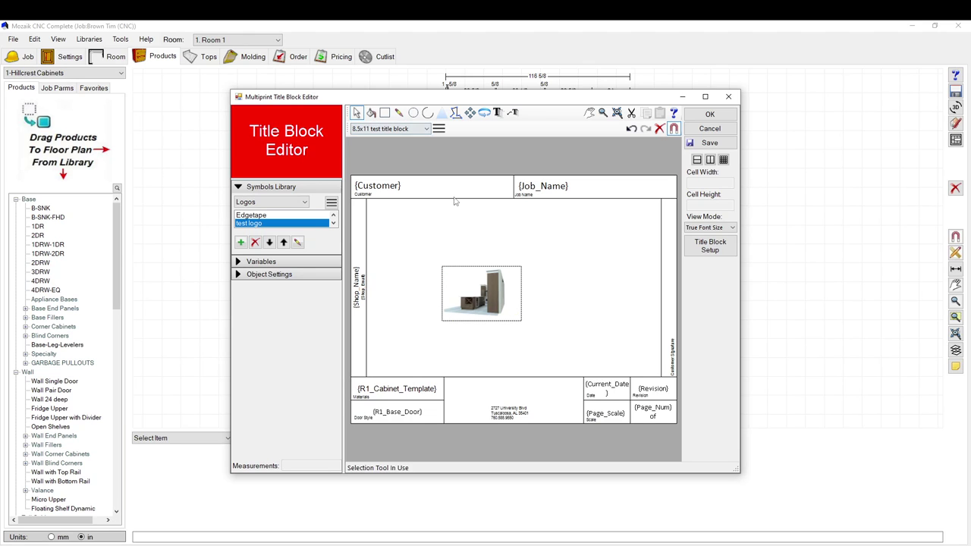
key("m")
left_click(469, 289)
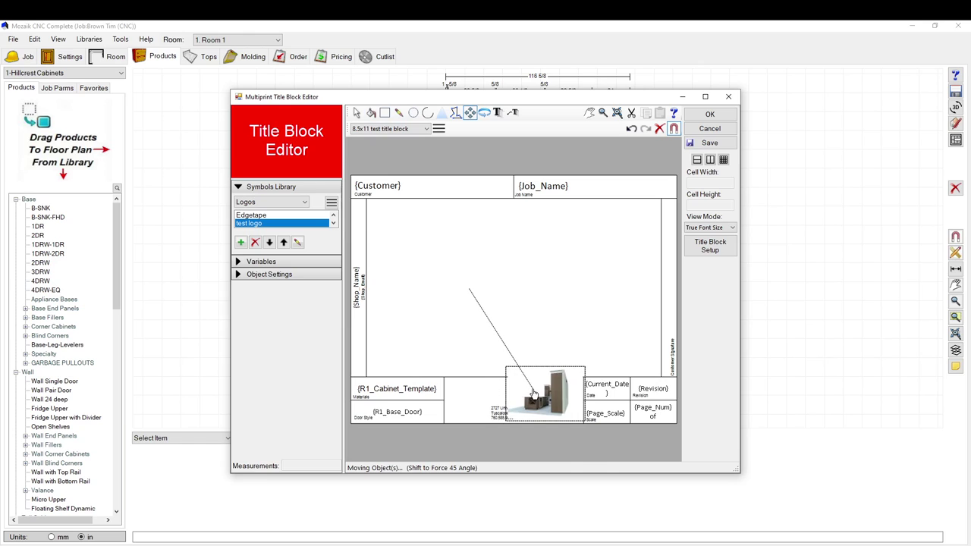
left_click(530, 392)
key("Escape")
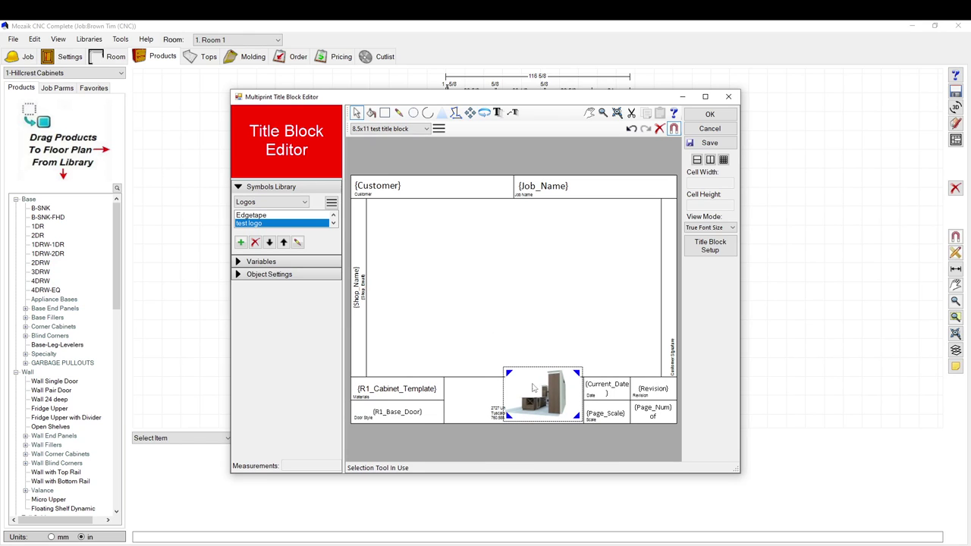
- Shrink the logo to about three quarters of its size so it fits its cell, and accept the title block edits
left_click(510, 378)
left_click(520, 390)
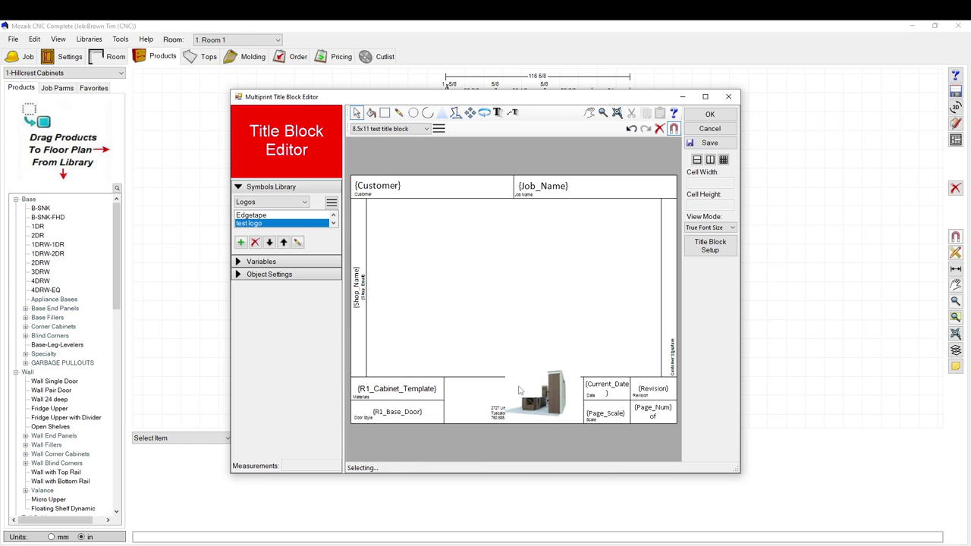
left_click_drag(508, 375, 532, 391)
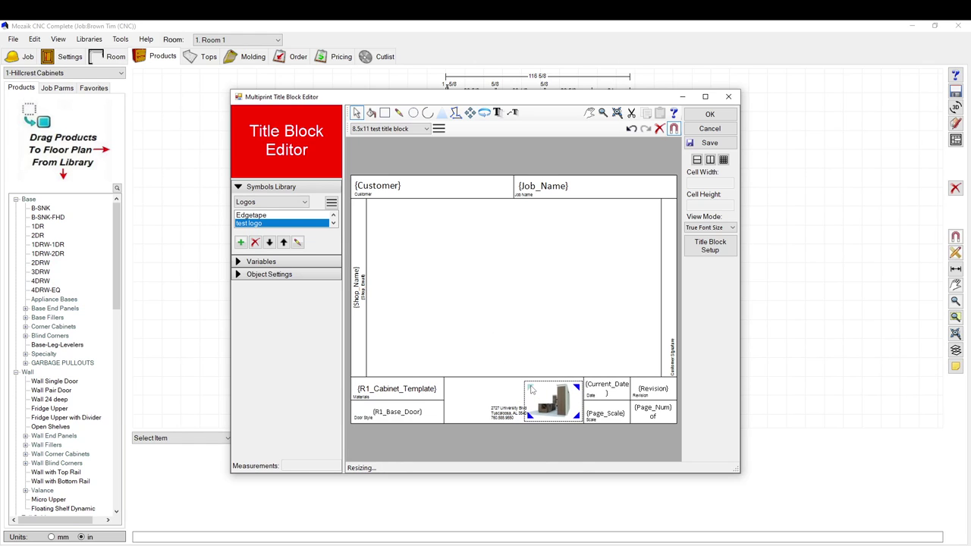
left_click(491, 341)
scroll(561, 326, "up", 1)
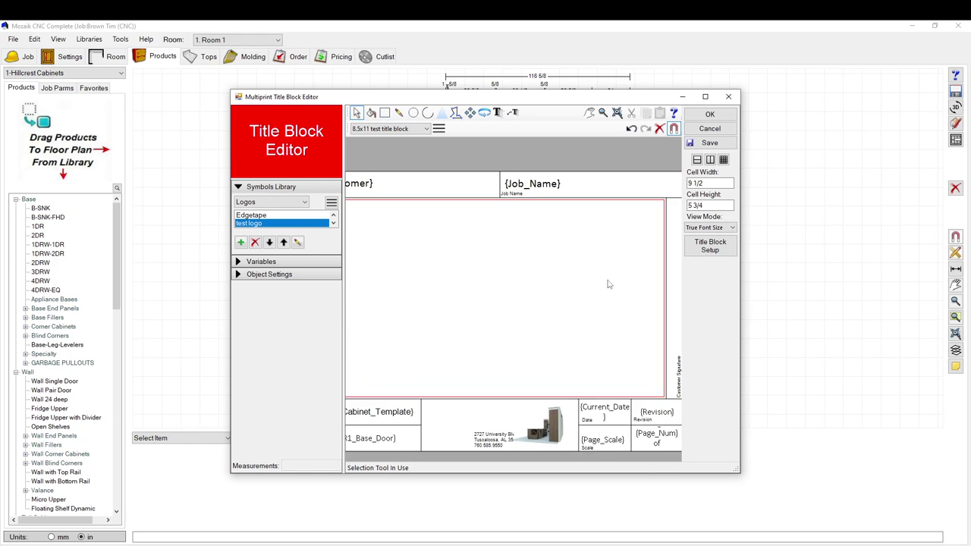
left_click(710, 114)
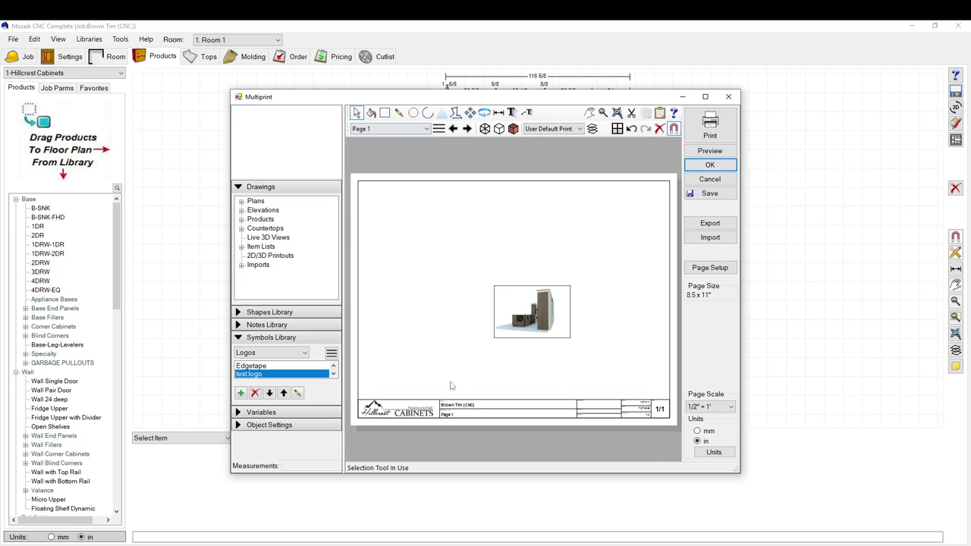
- Apply the "8.5x11 test title block" to the page in the page settings
left_click(559, 132)
left_click(566, 210)
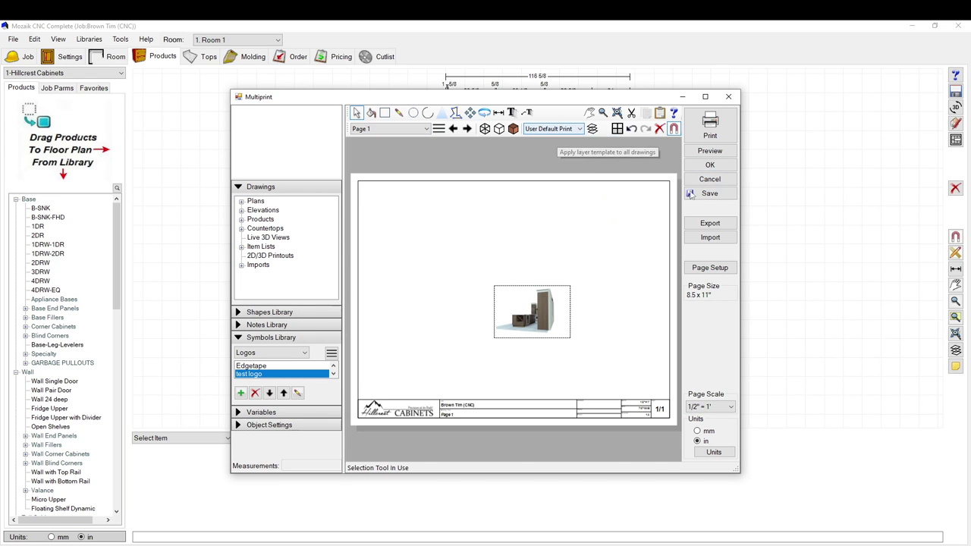
left_click(696, 270)
left_click(479, 338)
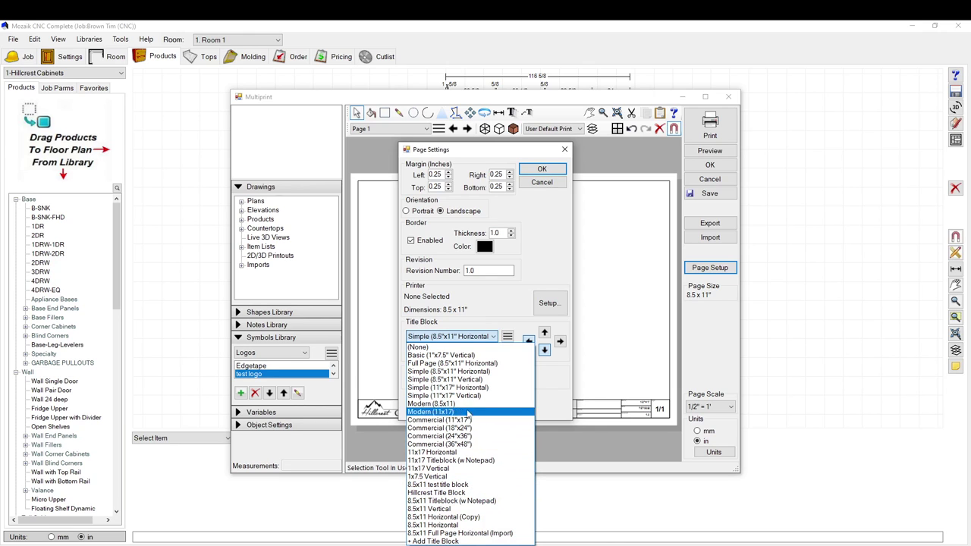
left_click(461, 486)
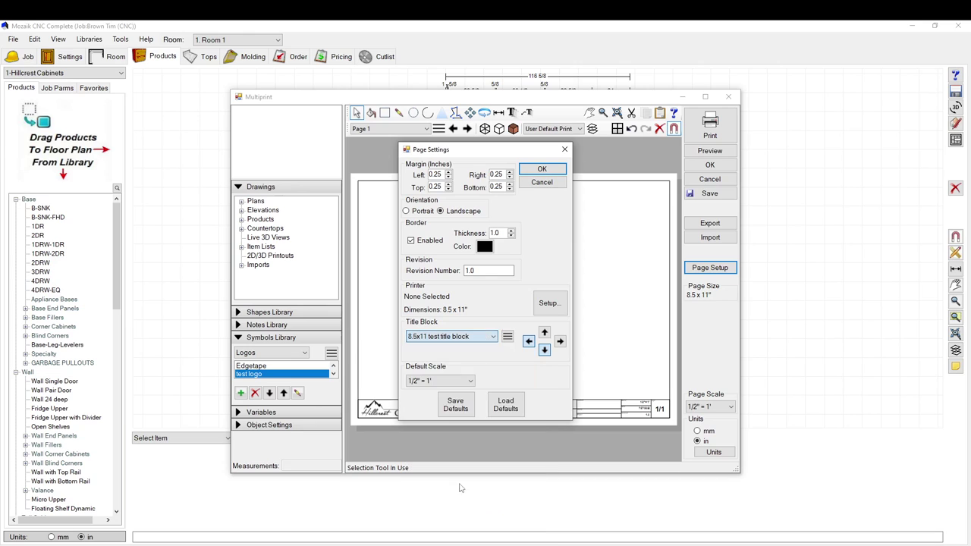
left_click(539, 169)
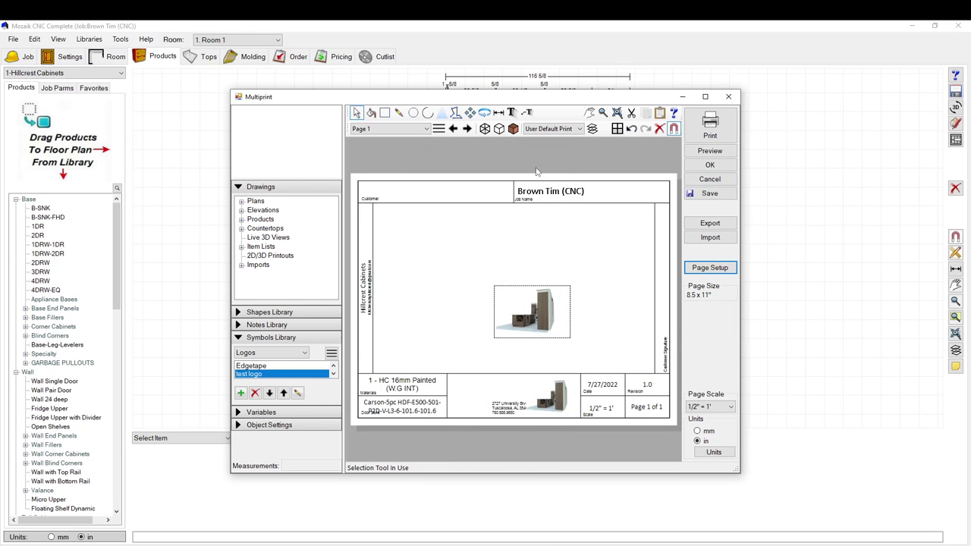
- Delete the loose image from Page 1 and place the Room 1 Wall #2 elevation inside the title block's open drawing area
left_click(536, 312)
key("Delete")
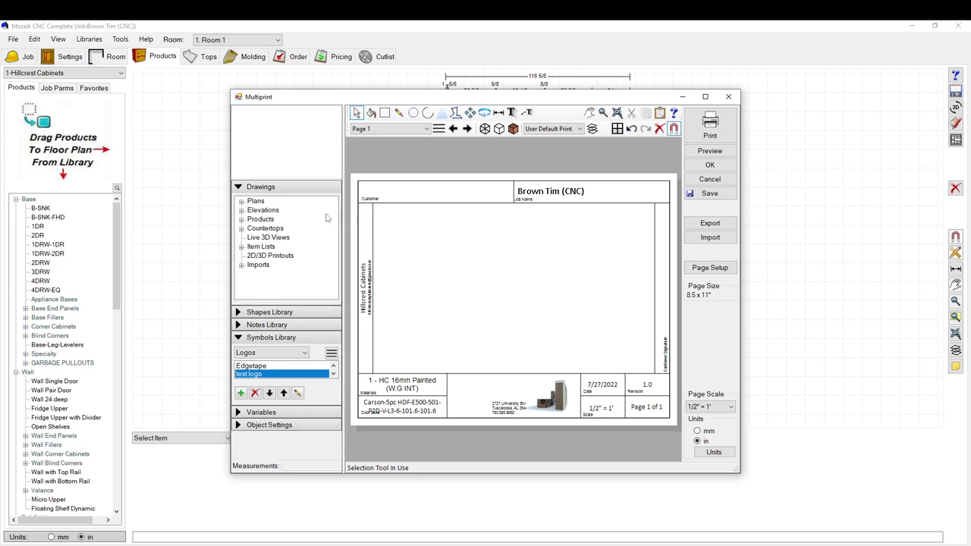
left_click(241, 211)
left_click(258, 228)
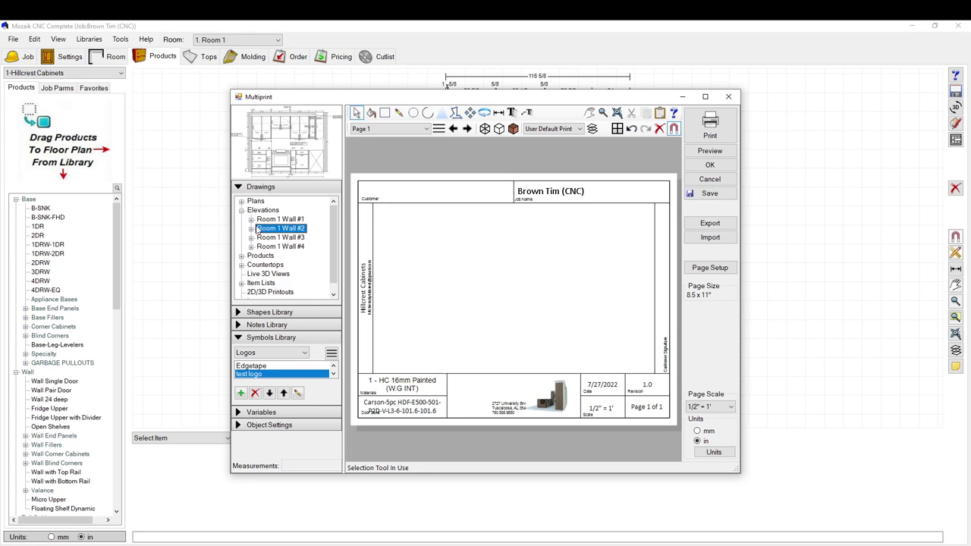
left_click(251, 229)
mouse_move(272, 237)
left_mouse_down()
mouse_move(387, 247)
mouse_move(562, 222)
left_mouse_up()
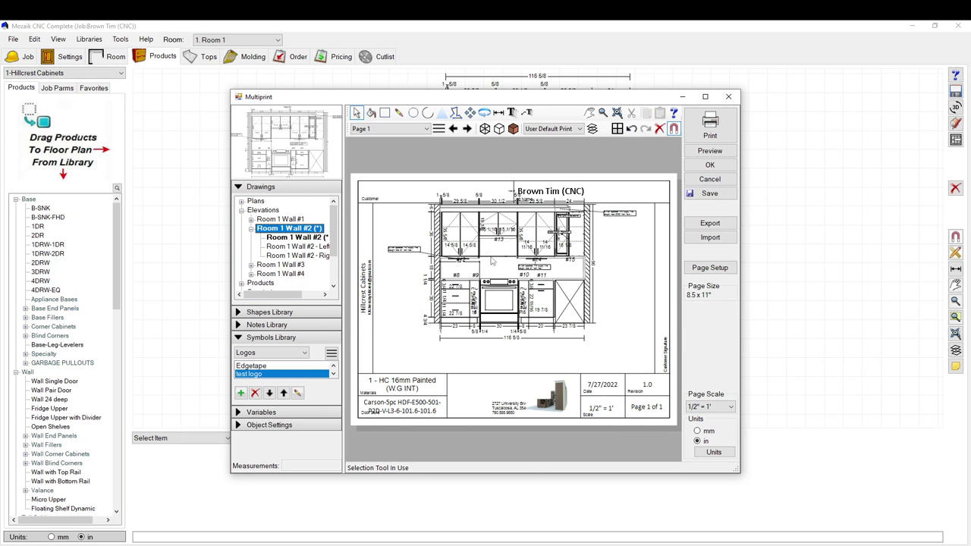
left_click_drag(491, 261, 501, 280)
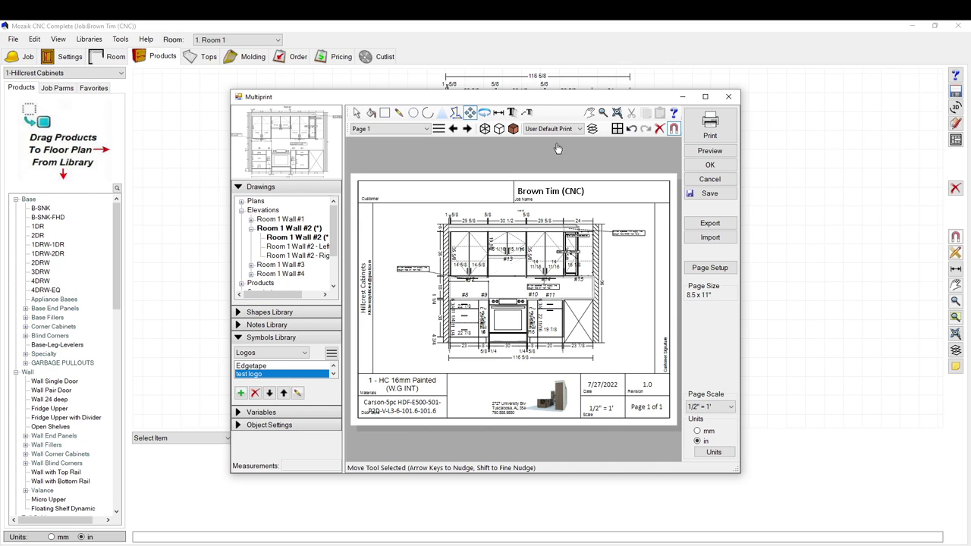
left_click(416, 130)
left_click(380, 150)
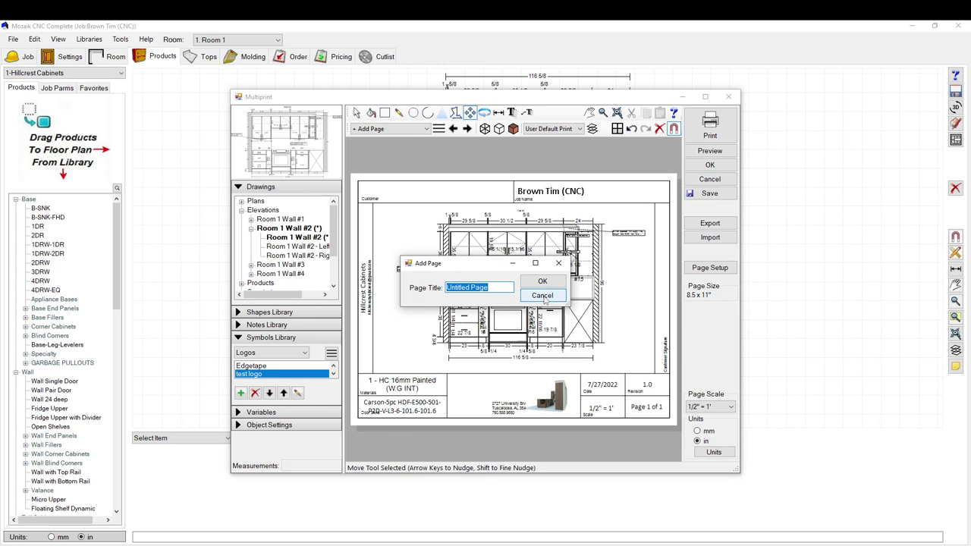
left_click(543, 296)
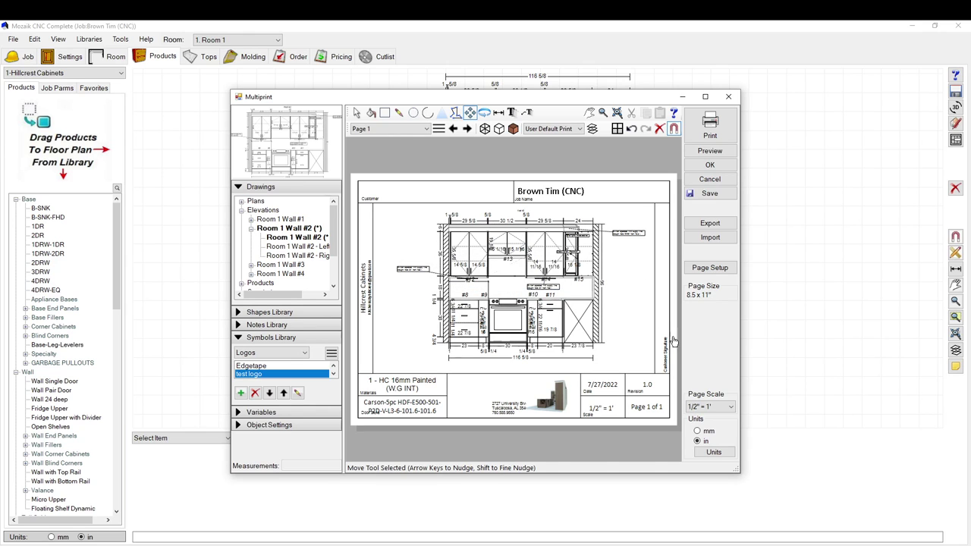
- Add a new page titled "page 2" to the print layout
left_click(388, 129)
left_click(389, 129)
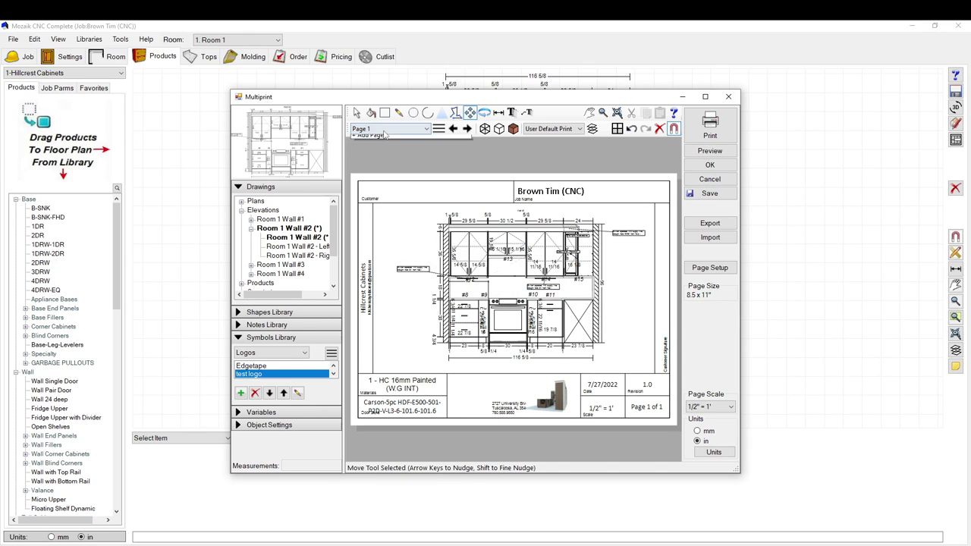
left_click(387, 129)
left_click(381, 147)
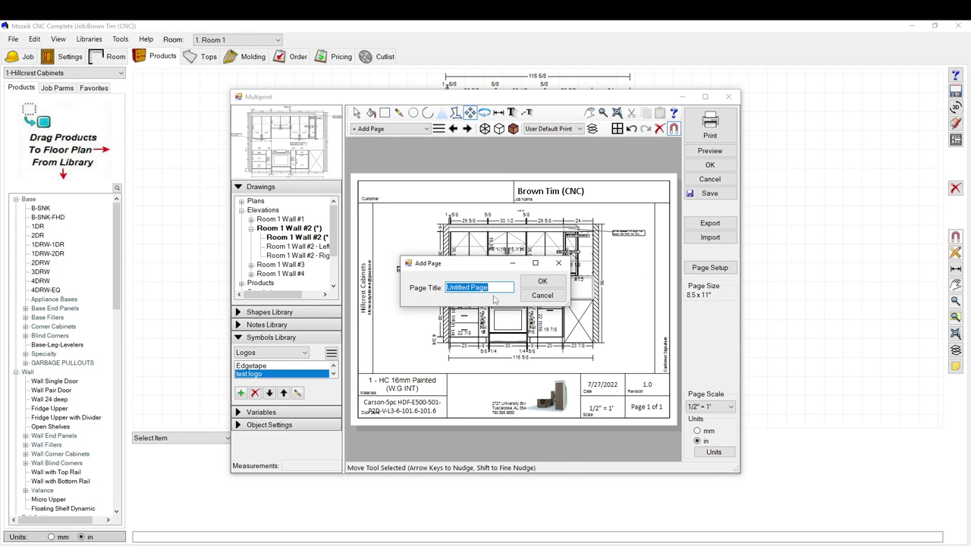
type("page 2")
left_click(542, 281)
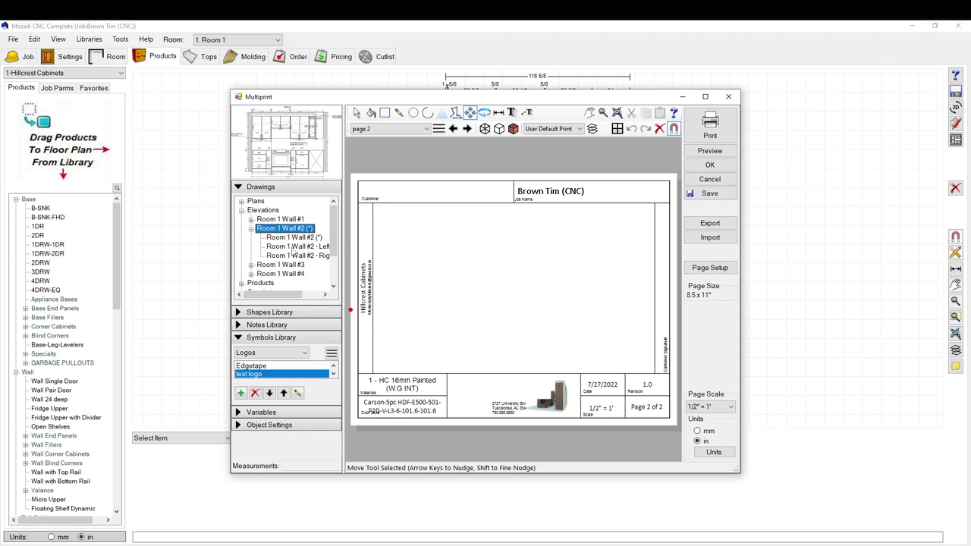
- Place the Room 1 Wall #1 elevation on page 2 and move it inside the title block's drawing area
left_click(283, 248)
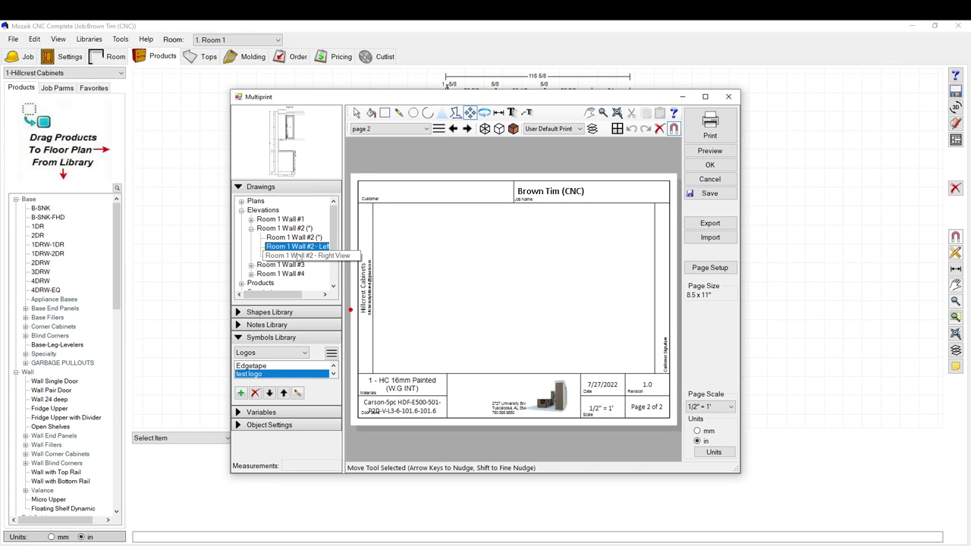
left_click(299, 256)
left_click(250, 219)
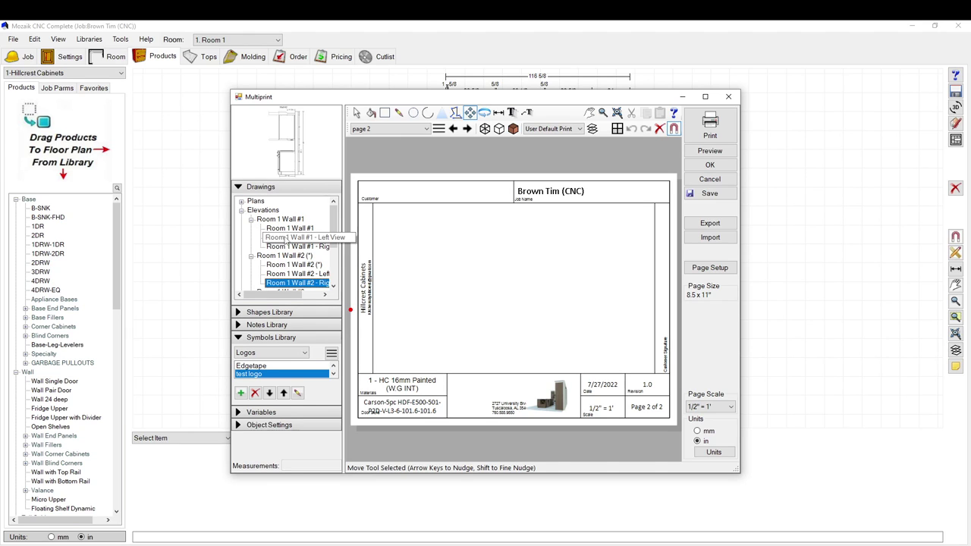
left_click(287, 228)
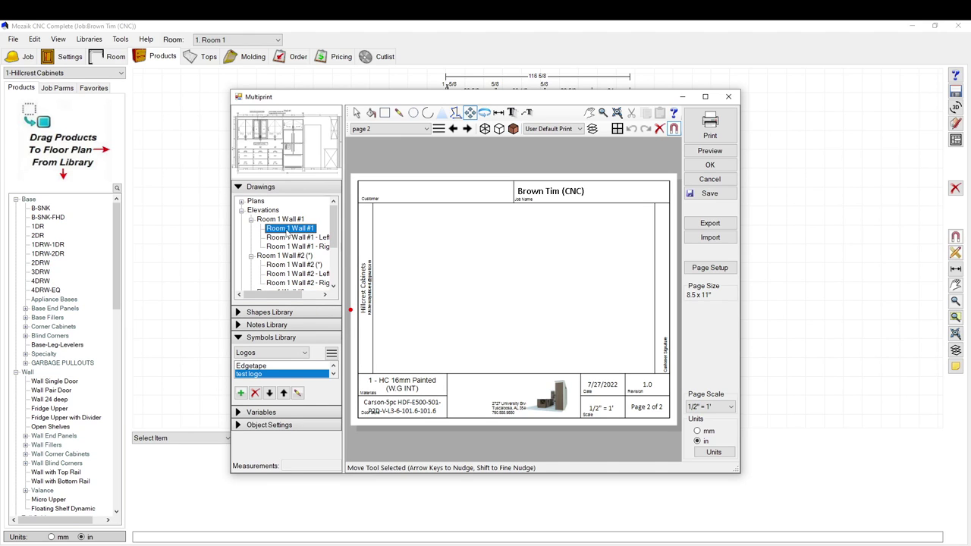
left_click_drag(288, 234, 491, 278)
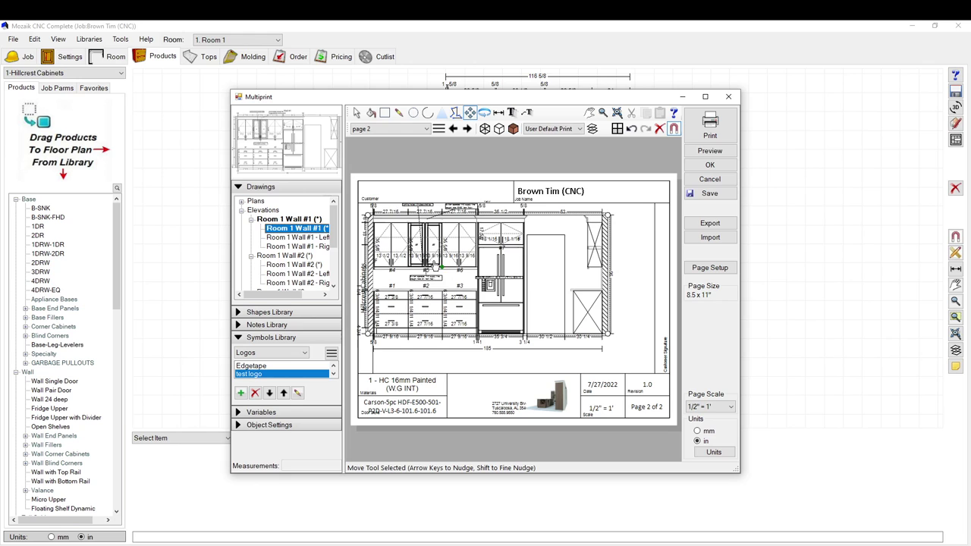
left_click(436, 264)
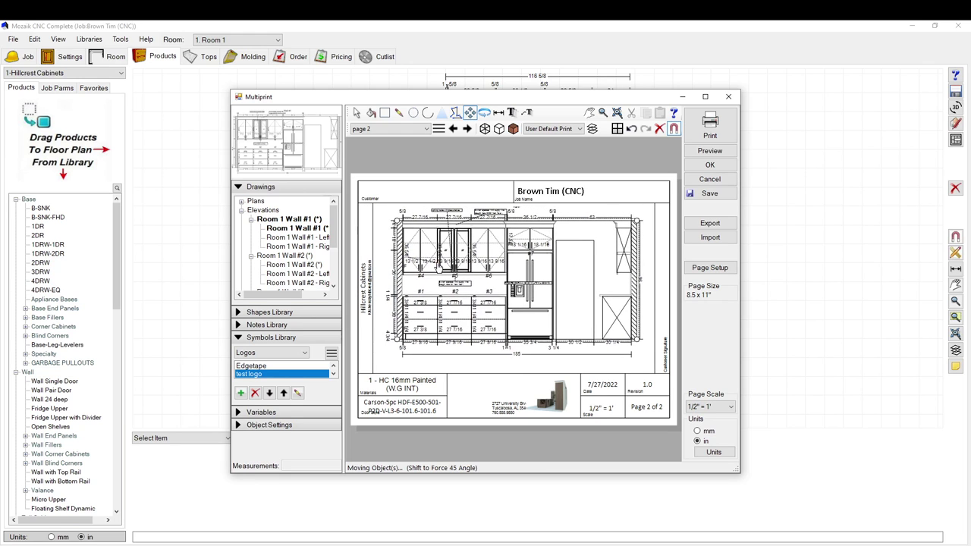
key("Escape")
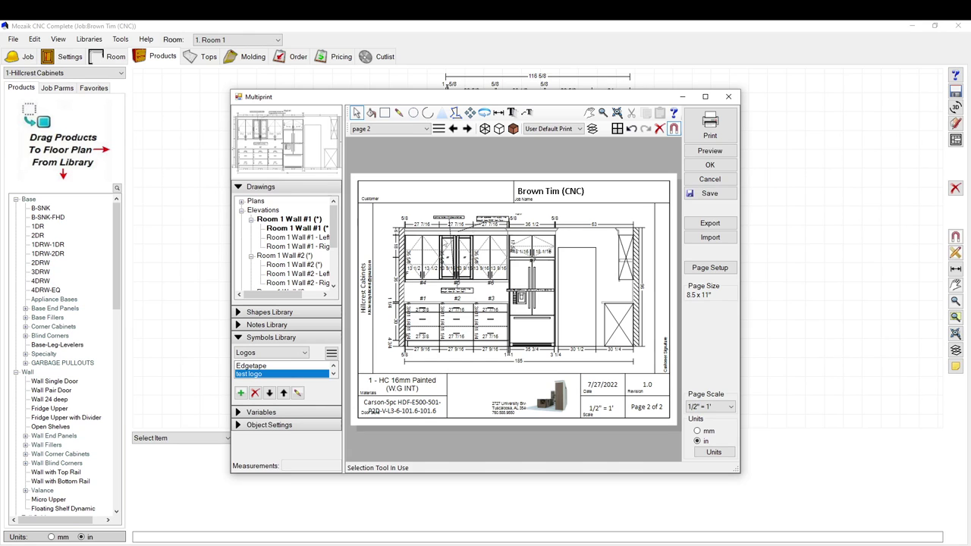
left_click(487, 276)
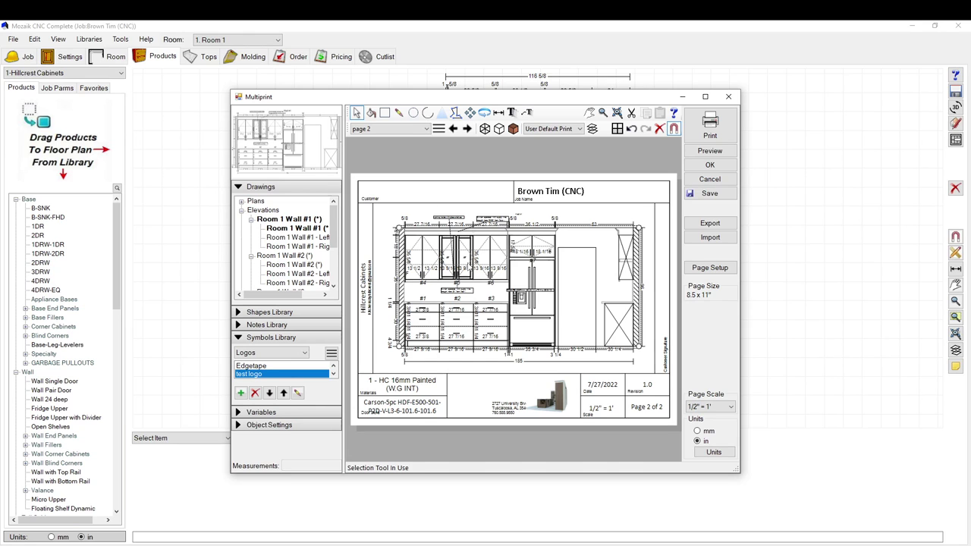
left_click_drag(487, 276, 517, 260)
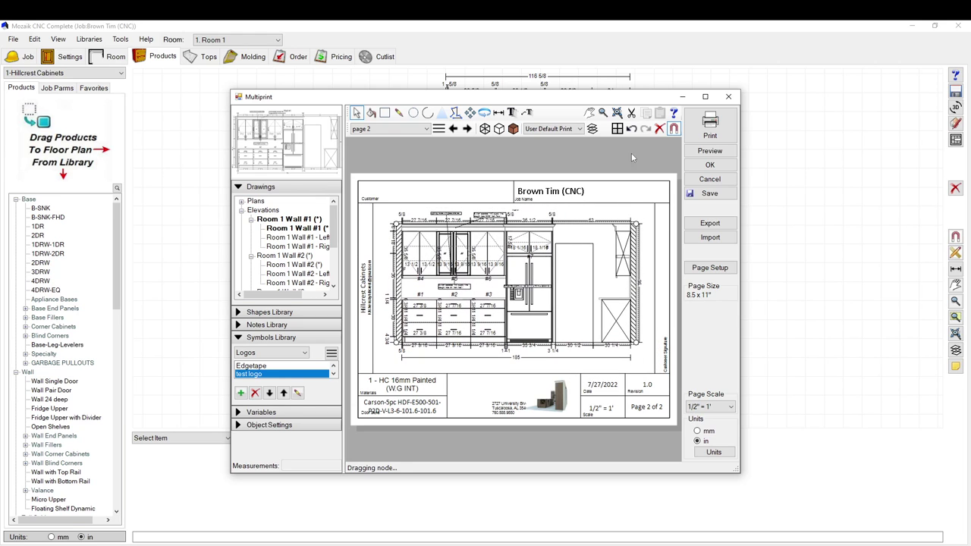
- Set the page scale to 3/8" = 1', accept rescaling the page's objects, and move the elevation toward the middle of the drawing area
left_click(731, 408)
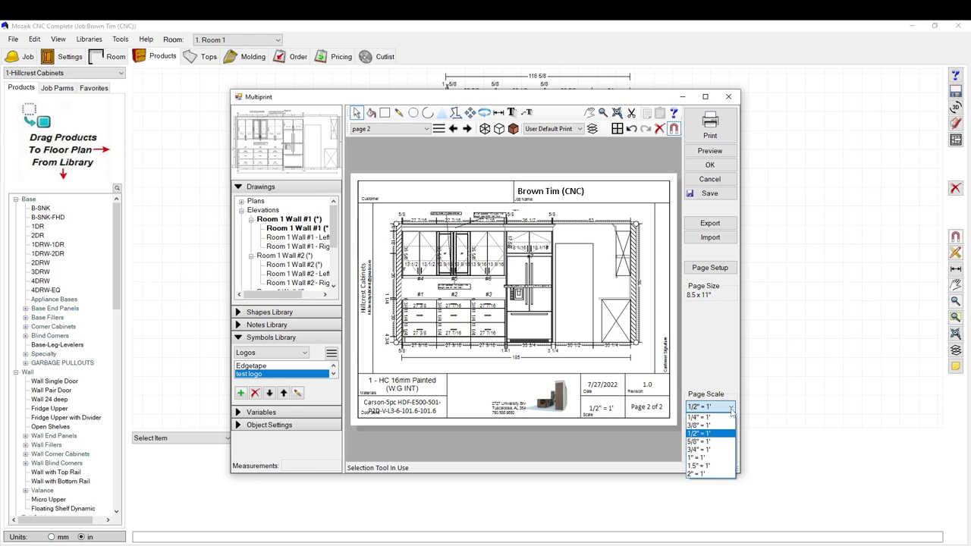
left_click(714, 429)
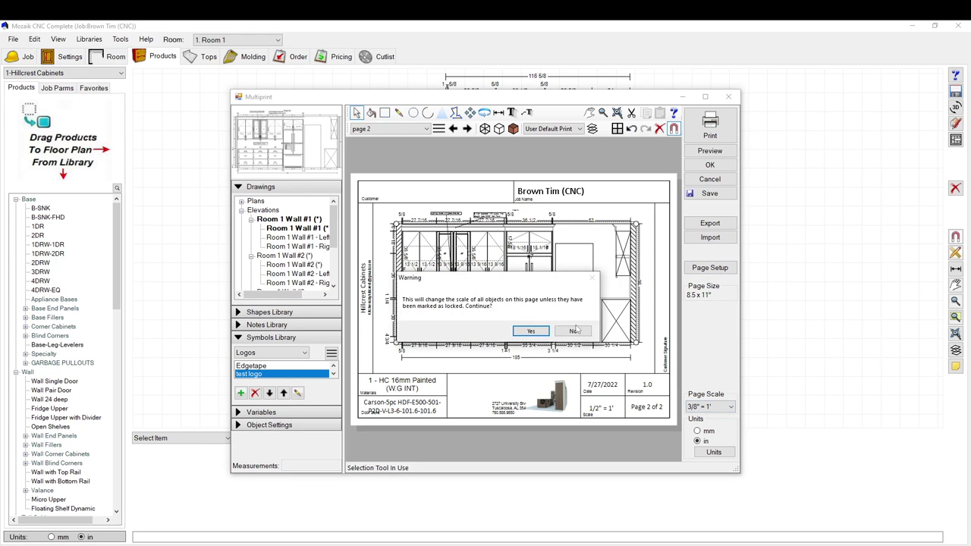
left_click(528, 330)
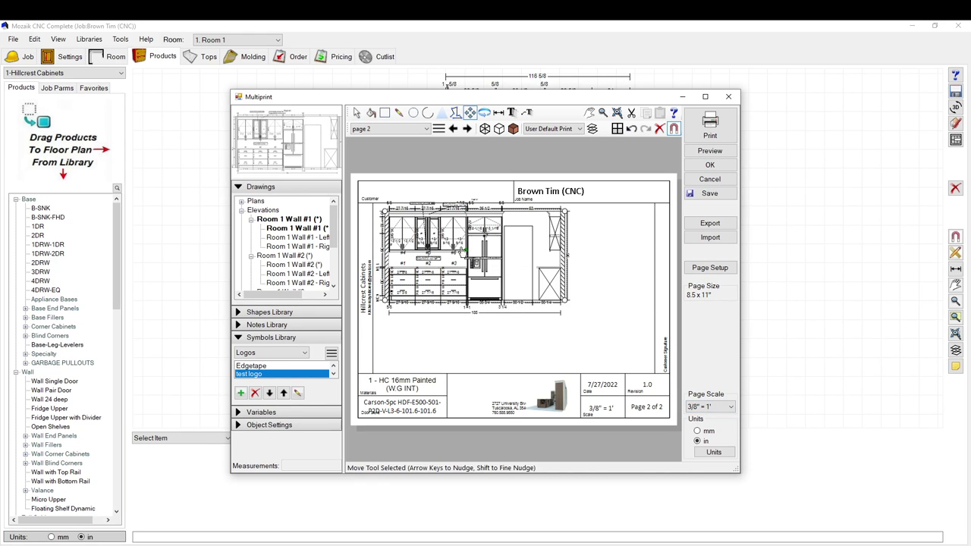
left_click_drag(465, 258, 492, 279)
- Add a leader note reading "fridge upper" above the elevation, with its arrow pointing down toward the cabinet over the fridge
scroll(491, 279, "up", 3)
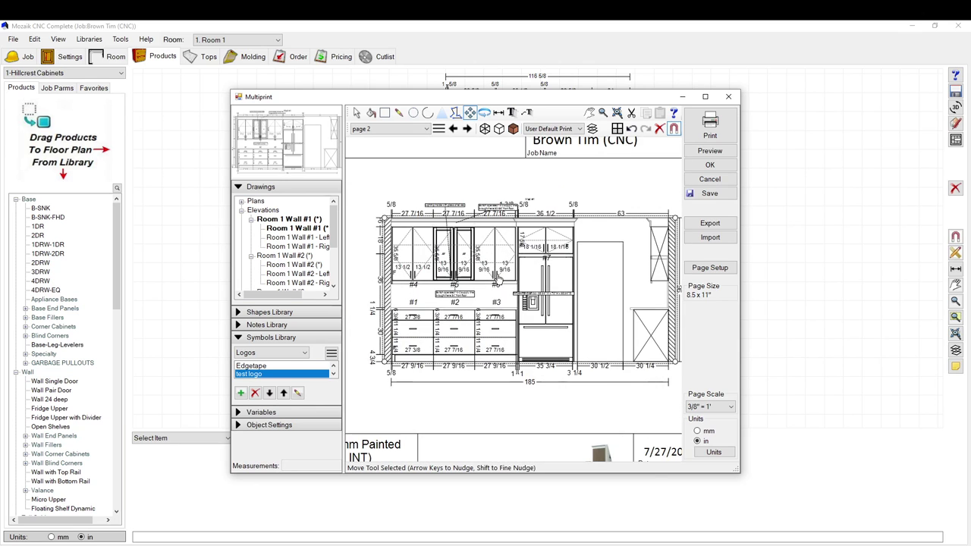
left_click(525, 112)
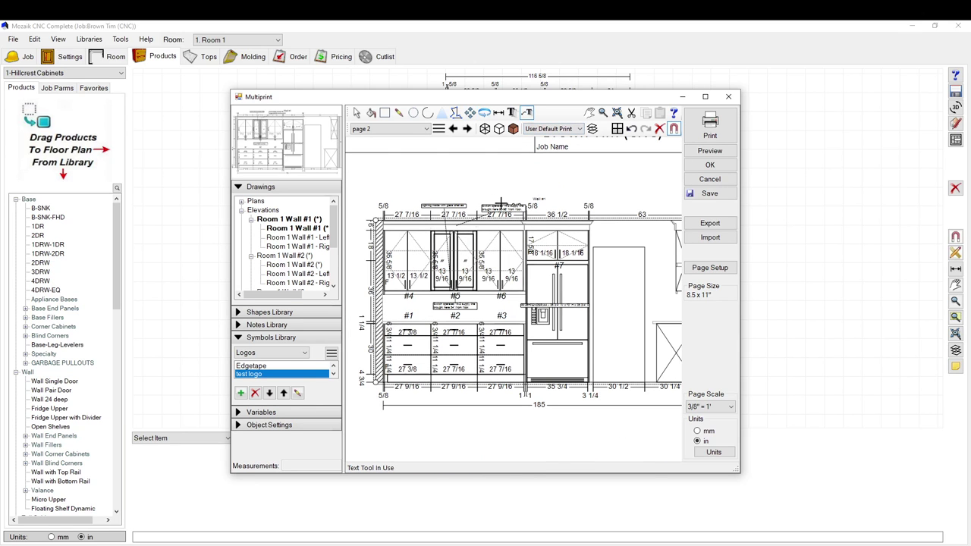
left_click(553, 209)
left_click(596, 186)
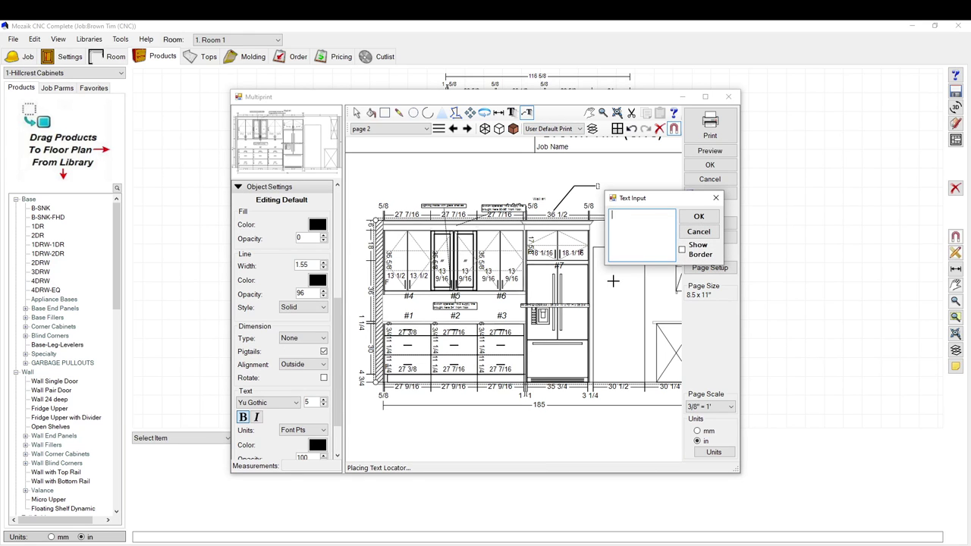
type("fridge upper")
left_click(699, 216)
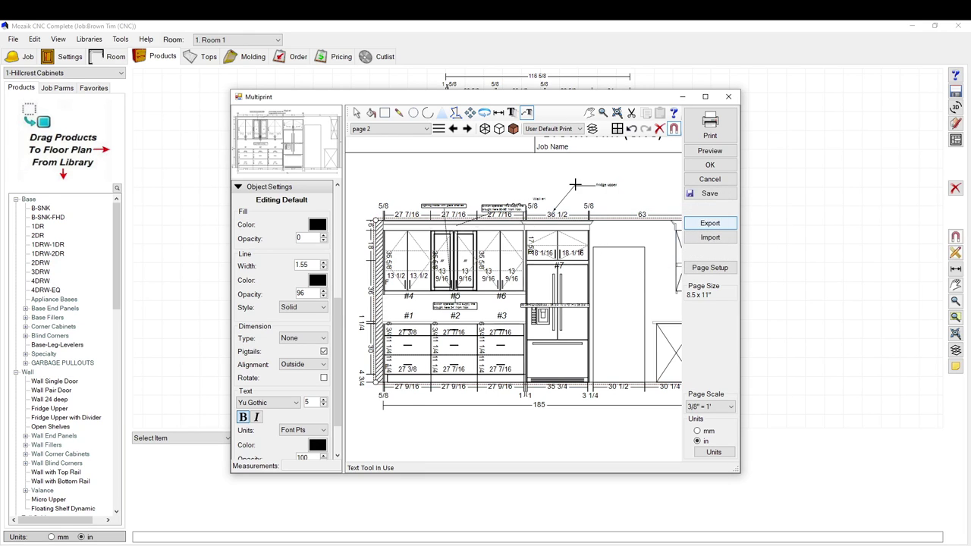
- Place a borderless text note reading "text" above the wall cabinets, and abandon a second text box beside it
scroll(589, 188, "up", 1)
left_click(512, 113)
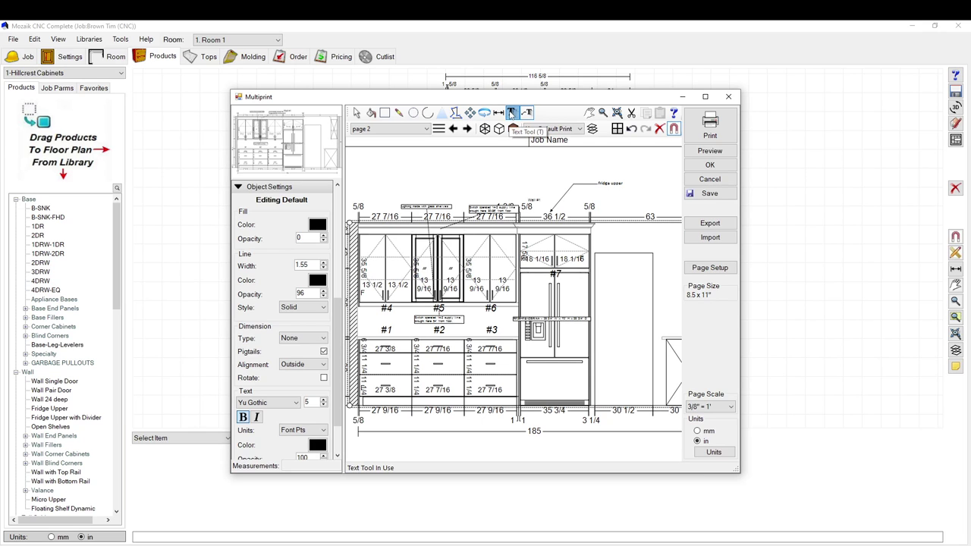
left_click_drag(398, 178, 464, 200)
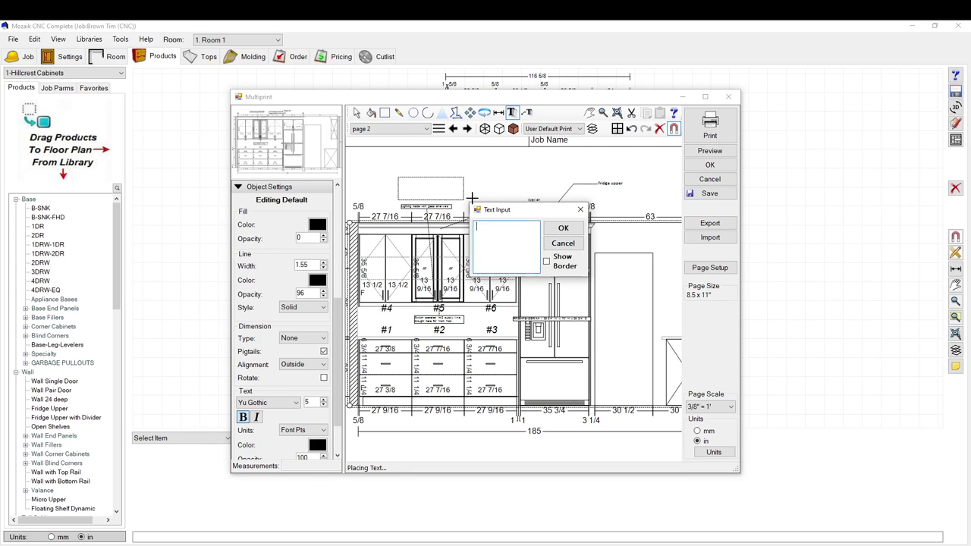
type("text")
left_click(563, 228)
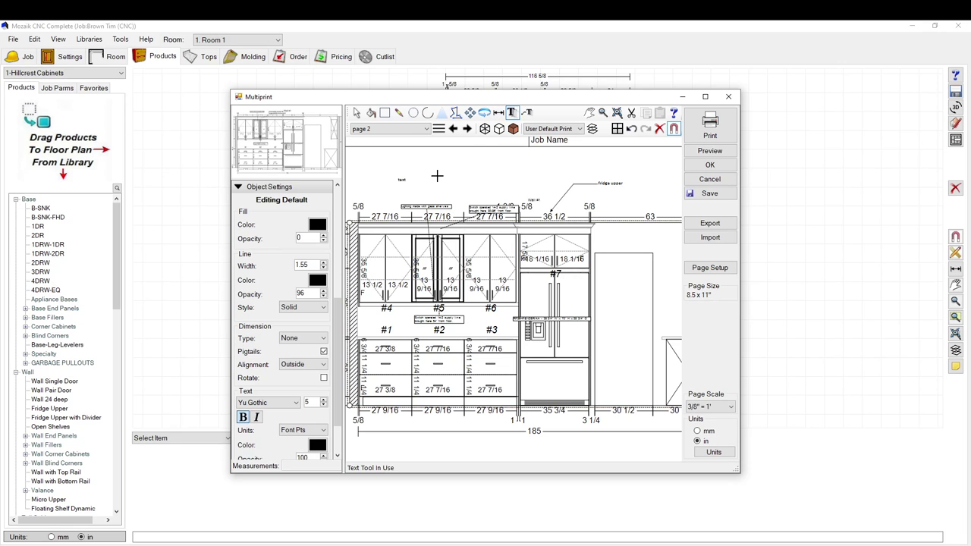
left_click_drag(438, 176, 494, 196)
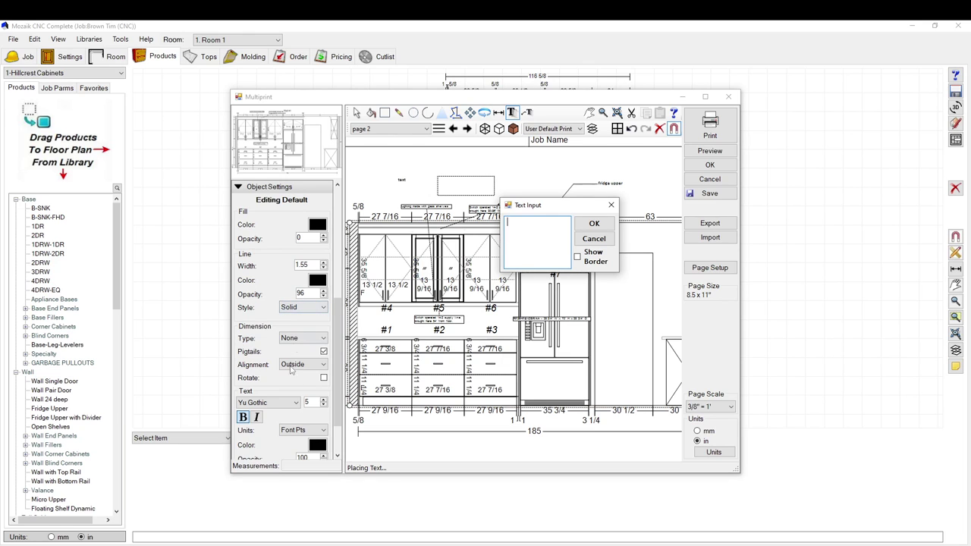
left_click(594, 239)
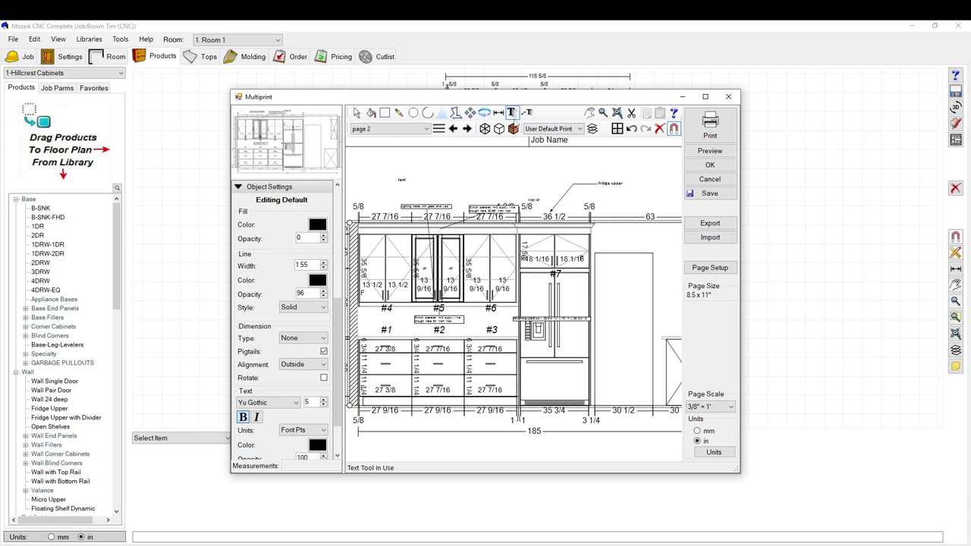
- Dimension the width of upper cabinet #4 along its top edge, placing the dimension line just above the cabinet
left_click(499, 112)
scroll(499, 199, "down", 3)
scroll(387, 214, "up", 3)
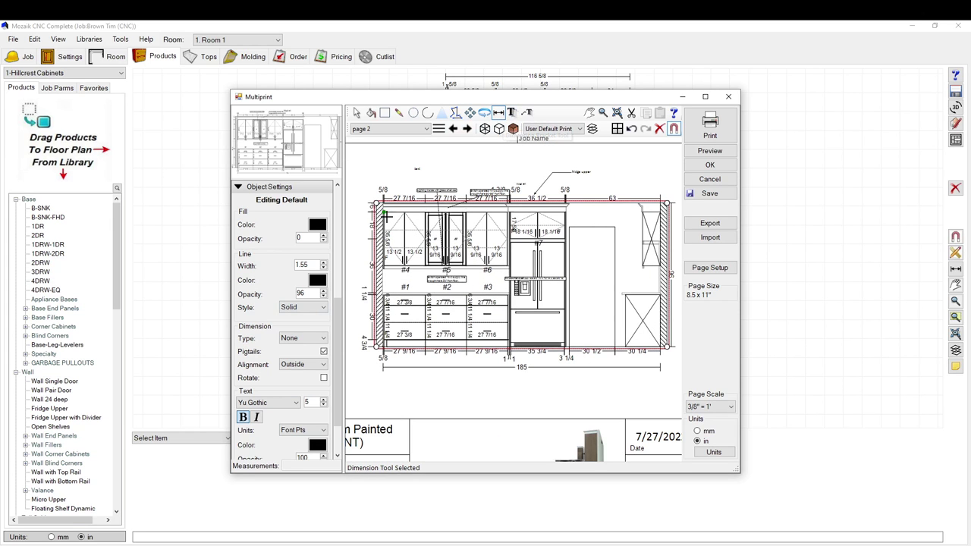
scroll(383, 214, "up", 1)
scroll(383, 213, "up", 3)
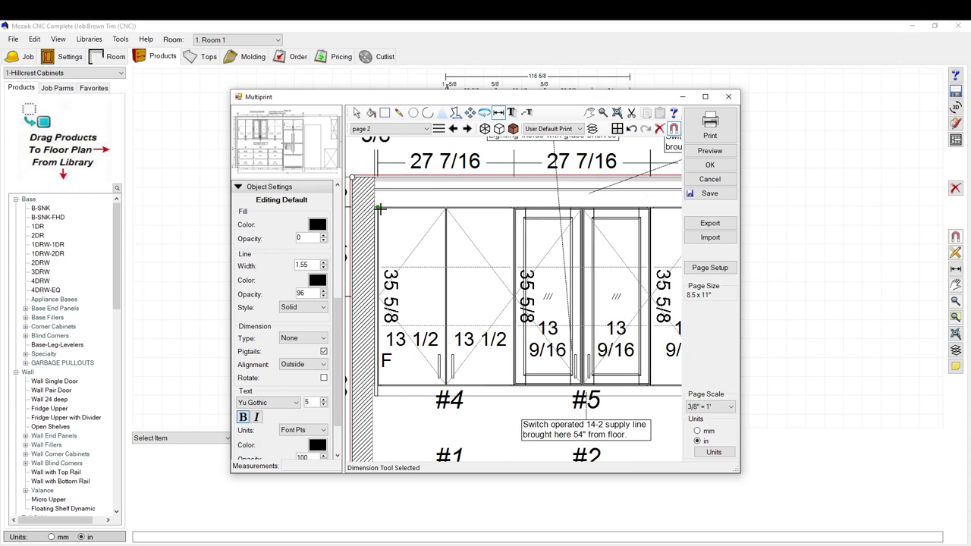
left_click(377, 207)
left_click(515, 206)
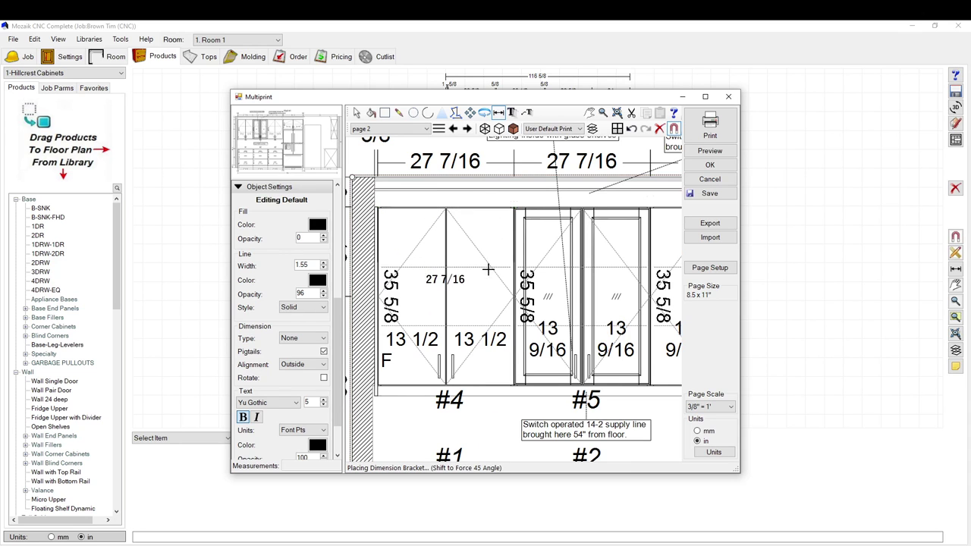
left_click(468, 196)
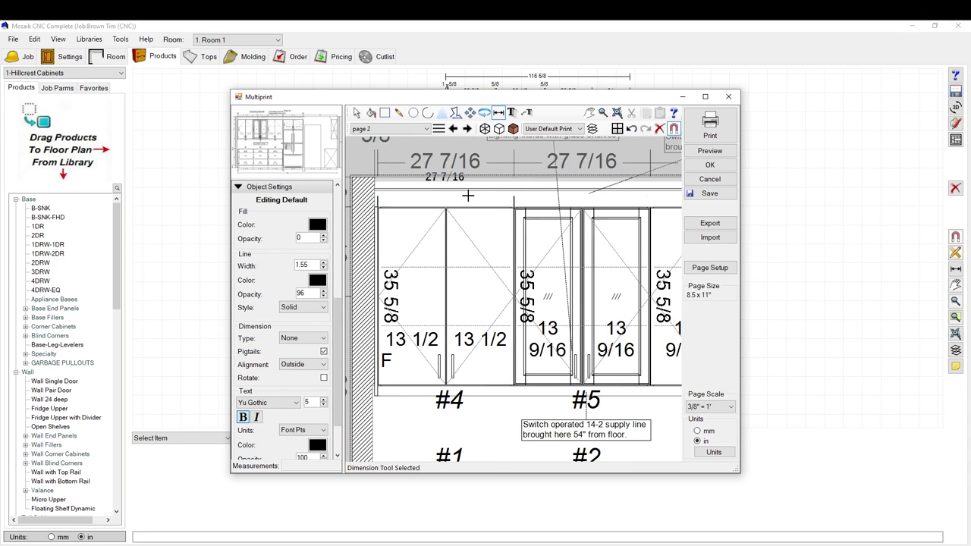
scroll(447, 220, "down", 3)
scroll(422, 247, "up", 2)
scroll(422, 246, "down", 1)
scroll(422, 247, "down", 1)
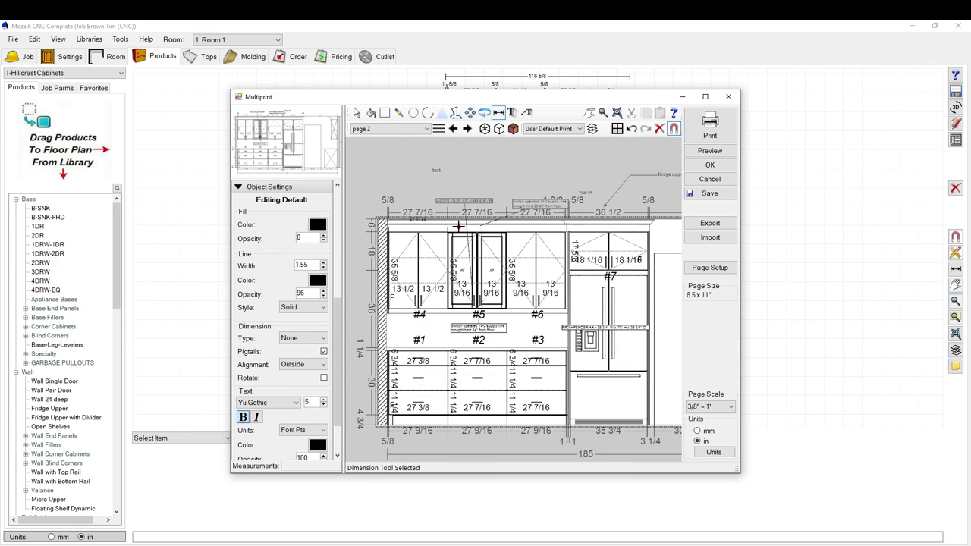
key("Escape")
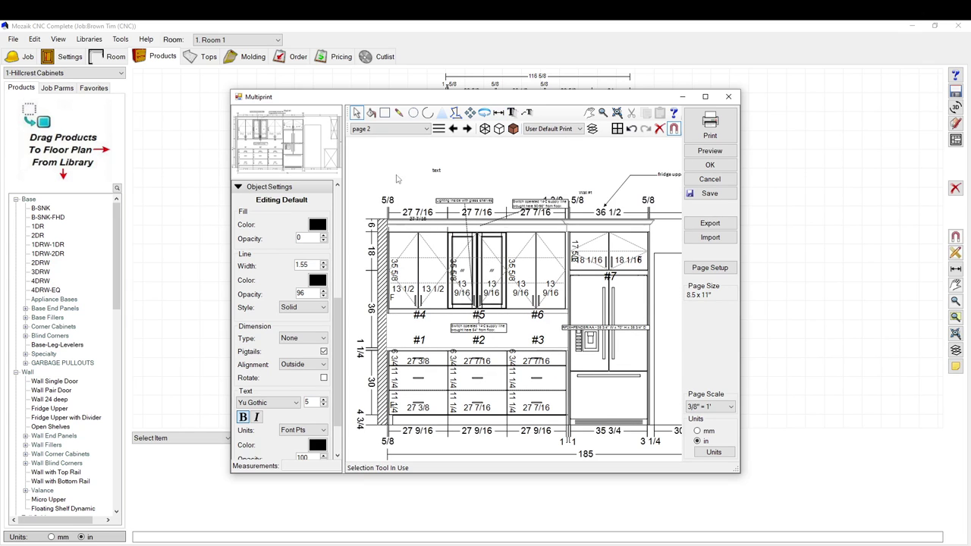
- Open the MultiPrint layer settings and move their window aside so the elevation can be seen
scroll(612, 268, "down", 2)
scroll(611, 269, "up", 1)
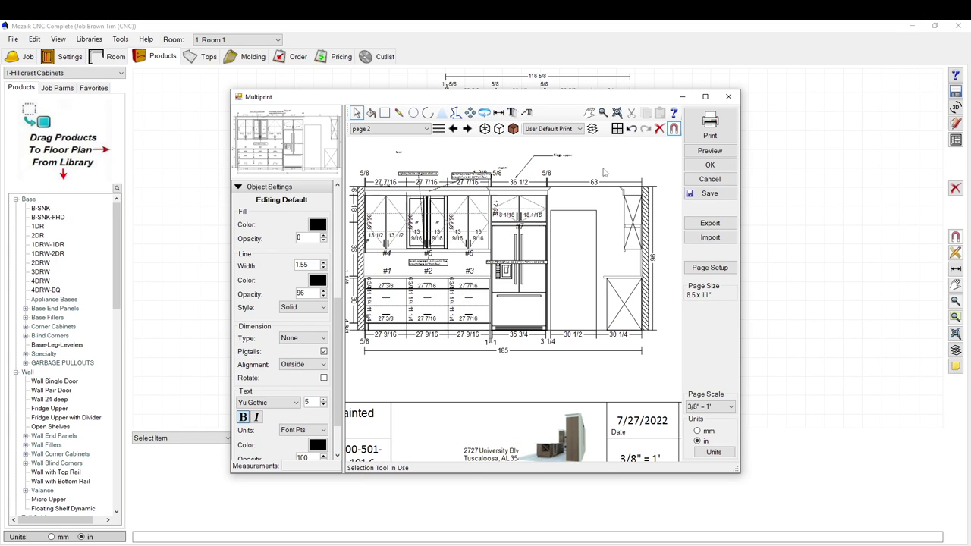
left_click(593, 129)
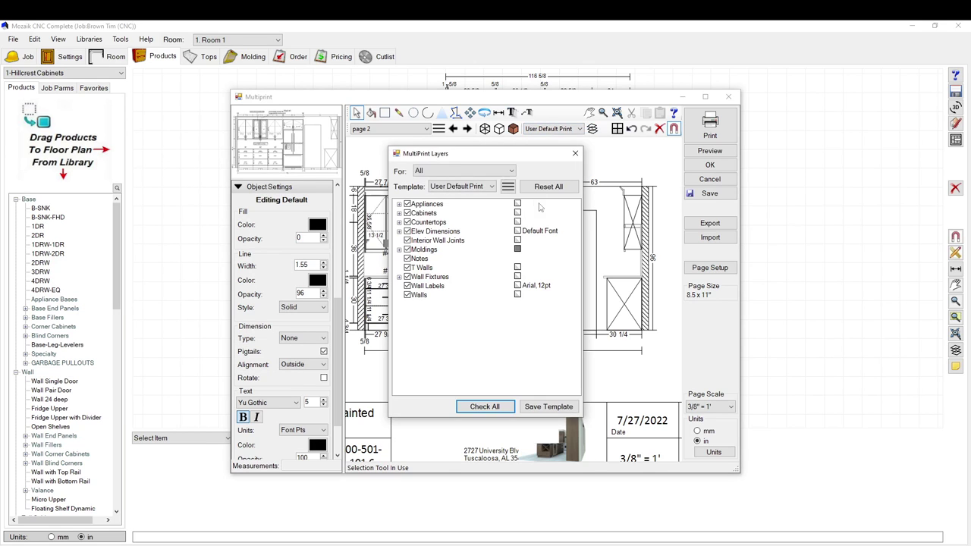
left_click_drag(456, 154, 646, 150)
- Try switching off the Cabinets and Appliances layers one at a time, turning each back on
left_click(598, 209)
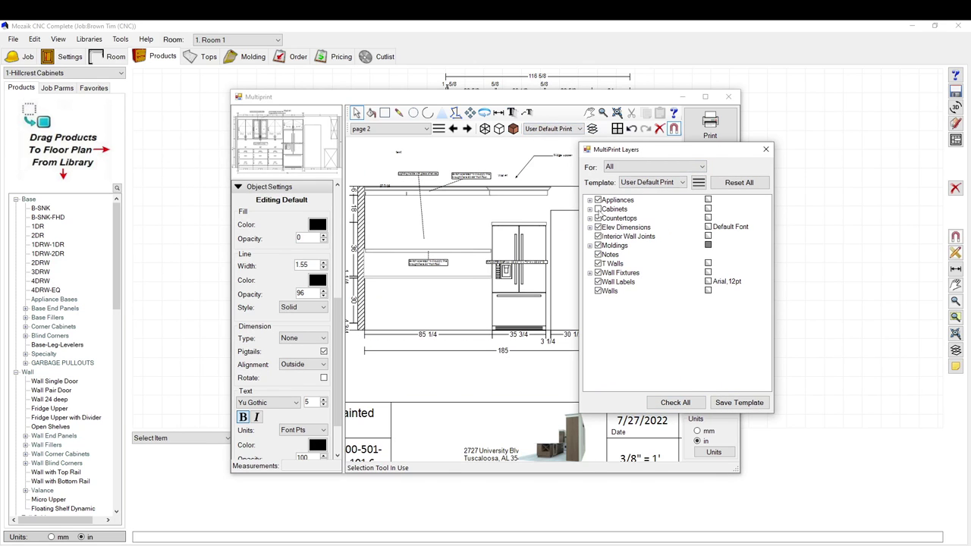
left_click(598, 208)
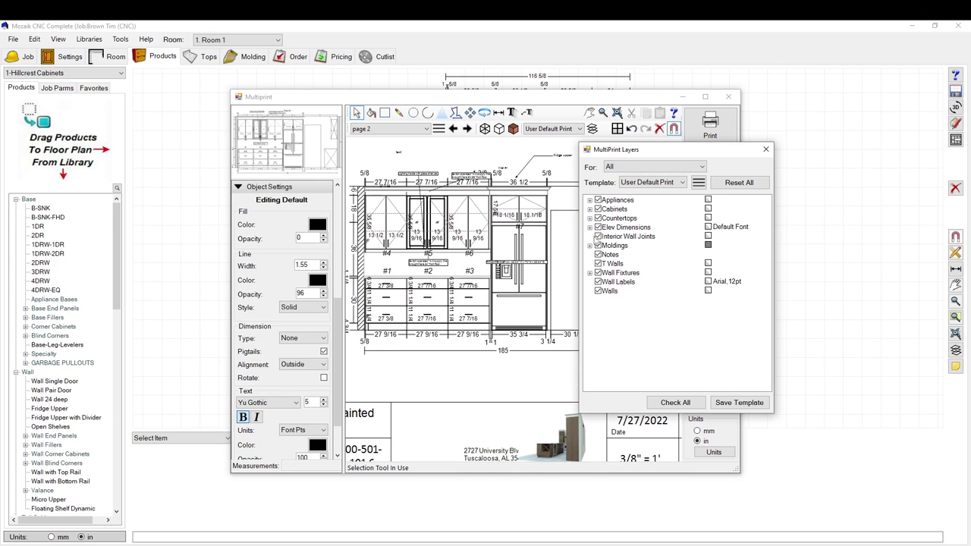
left_click(598, 200)
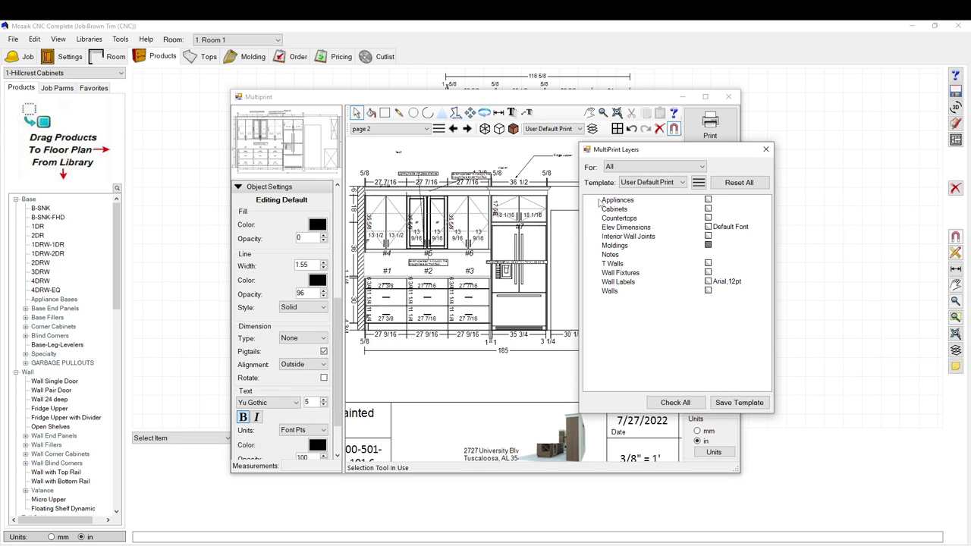
left_click(598, 201)
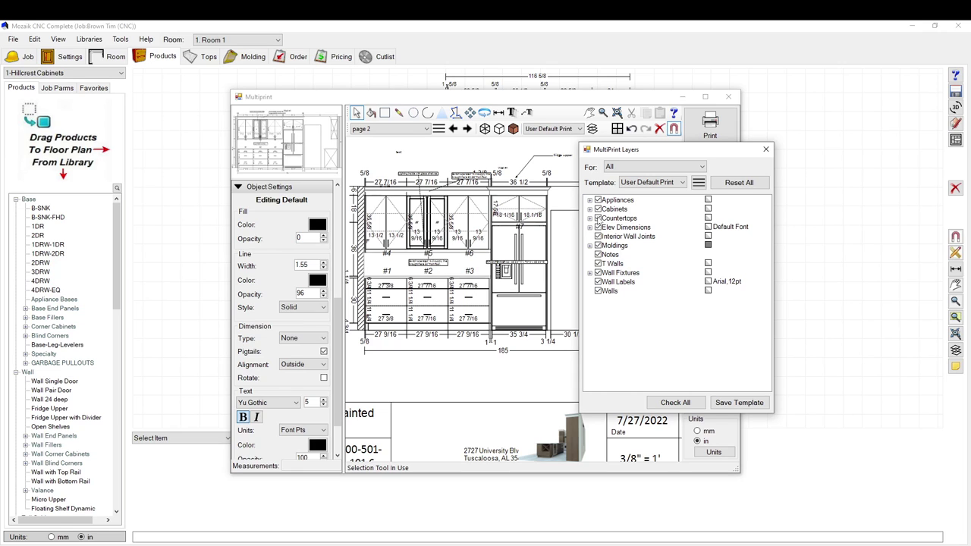
- Try switching off the Elev Dimensions layer, turning it back on
left_click(598, 228)
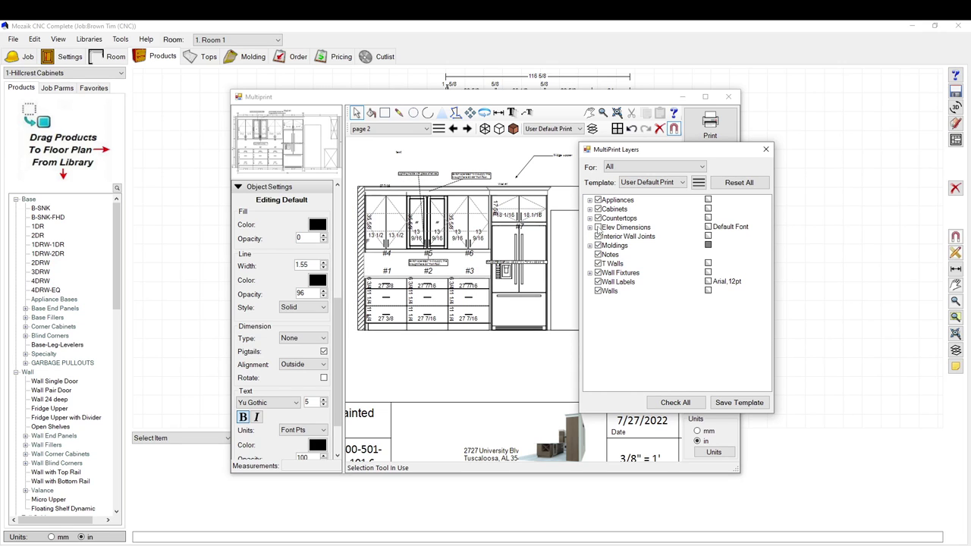
left_click(598, 228)
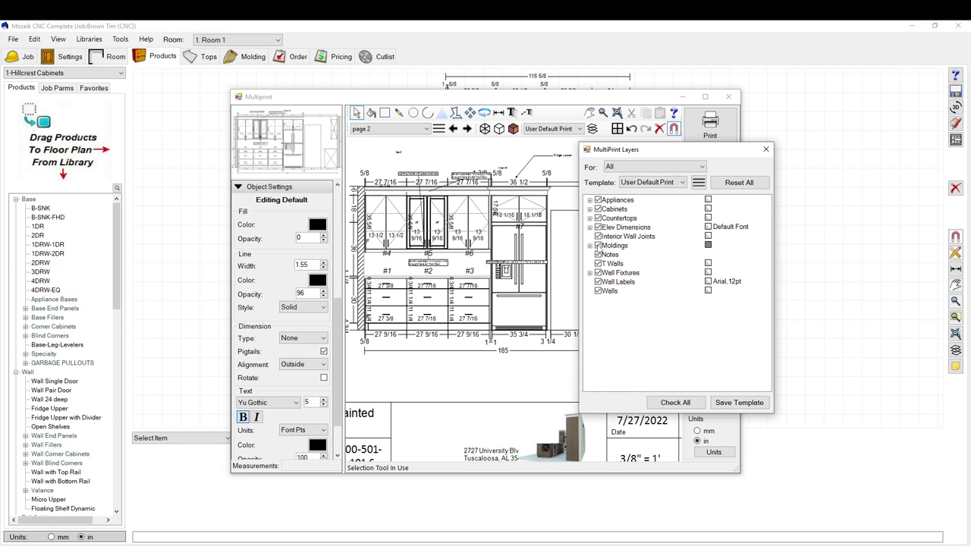
- Try toggling the Moldings layer and its sublayers, such as Baseboard, Crown, Chair Rail and Toe Skins, and close the layer settings
left_click(598, 246)
left_click(590, 246)
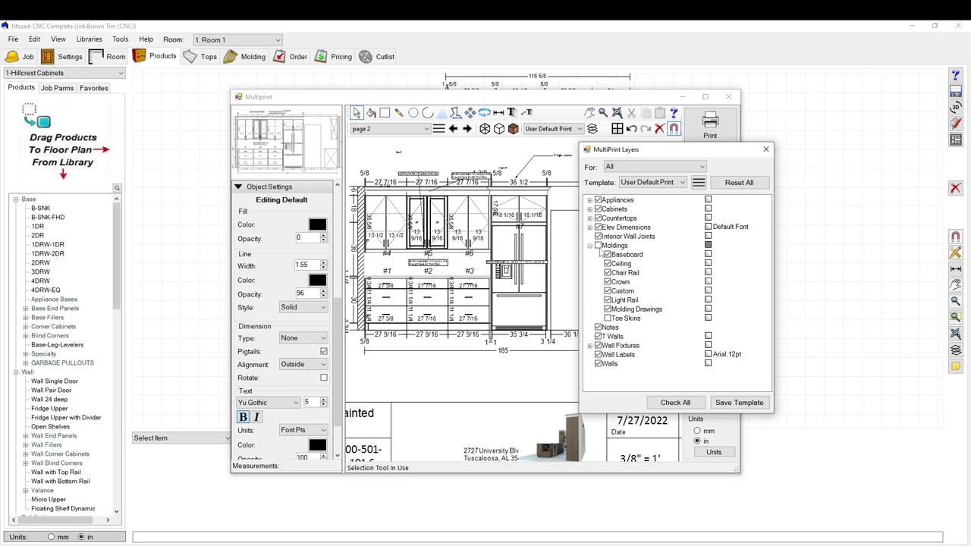
left_click(610, 255)
left_click(608, 281)
left_click(598, 245)
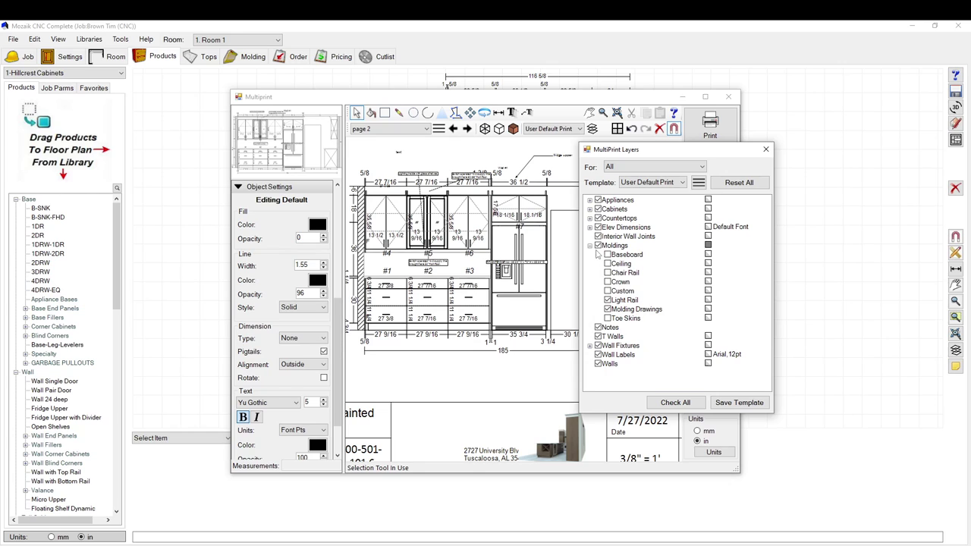
left_click(607, 281)
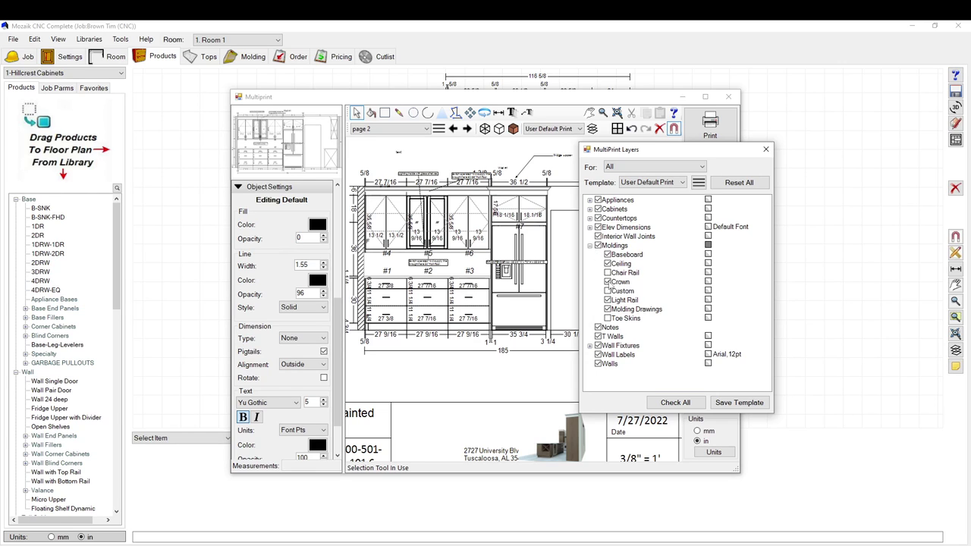
left_click(608, 273)
left_click(608, 317)
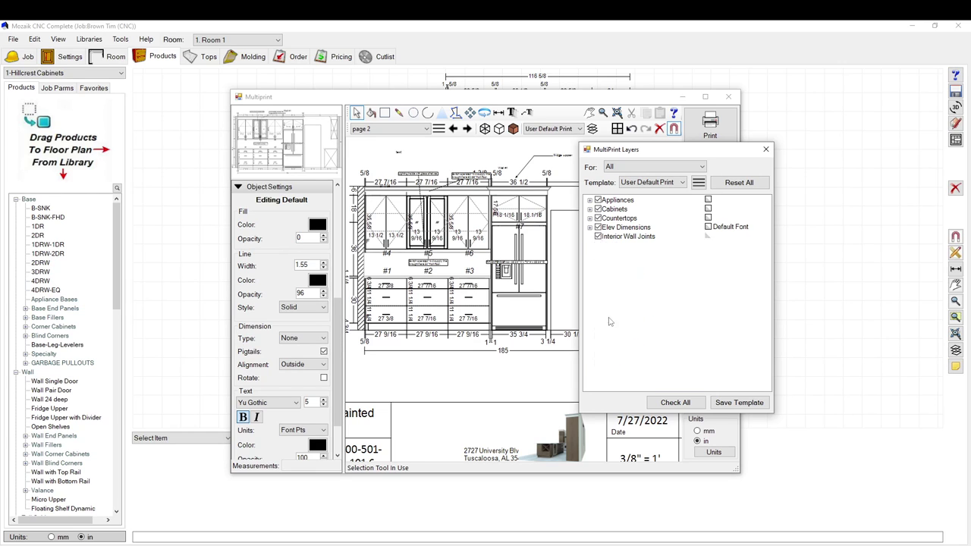
left_click(765, 150)
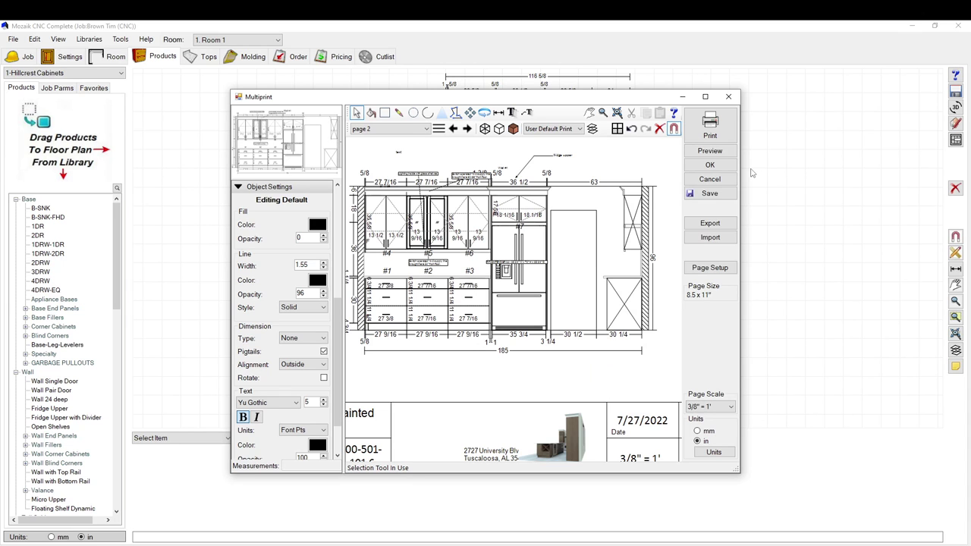
- Examine the full layout of page 2, including the wall elevation, its notes and the title block
scroll(561, 321, "down", 3)
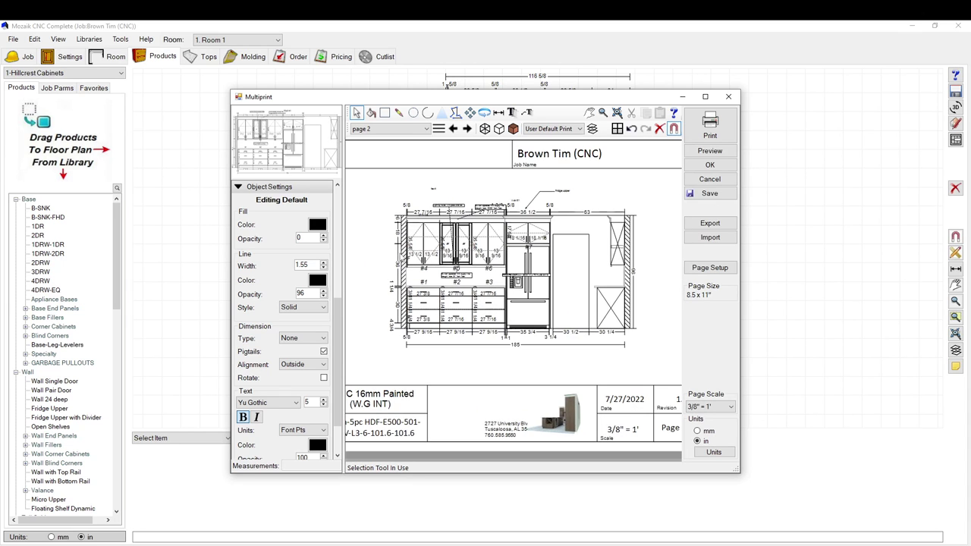
scroll(516, 289, "up", 2)
scroll(516, 288, "down", 2)
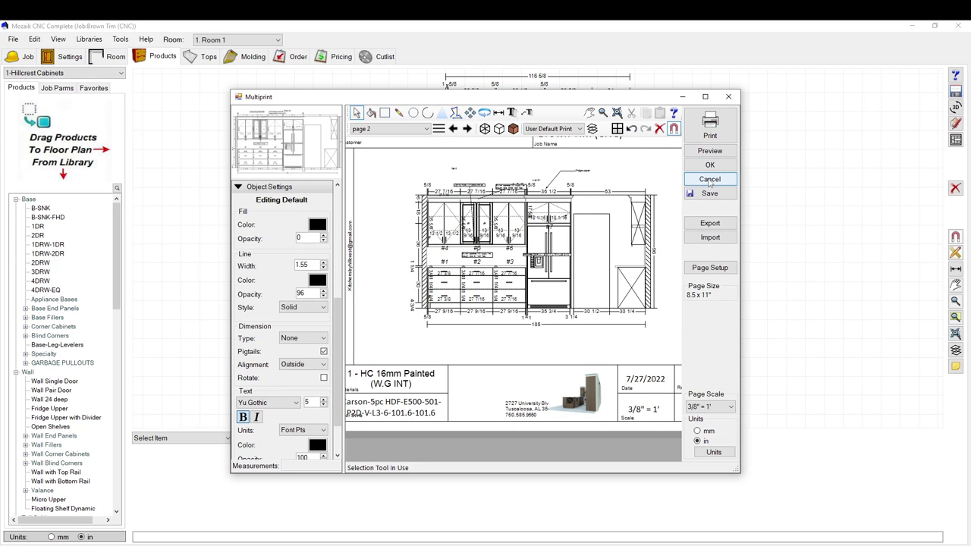
scroll(393, 381, "down", 2)
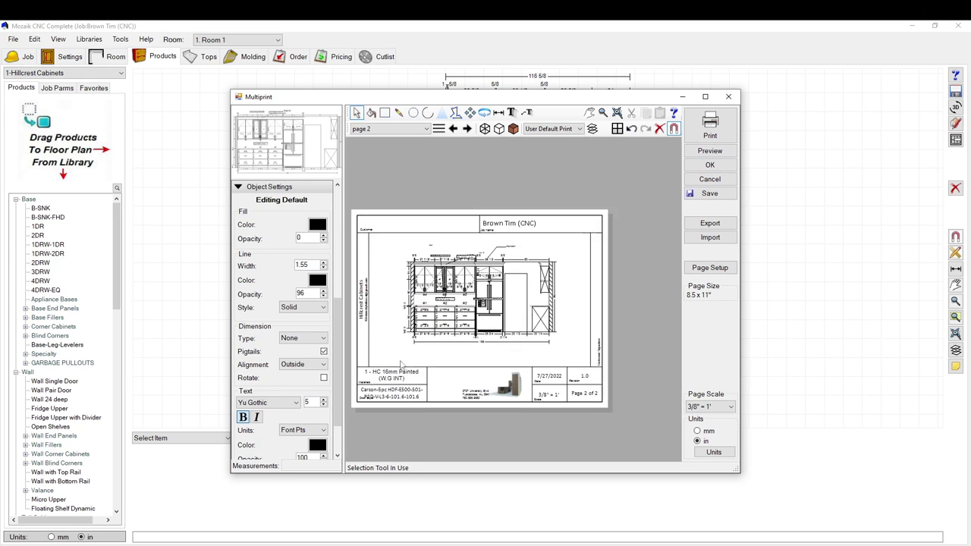
scroll(418, 386, "up", 1)
scroll(418, 386, "down", 3)
scroll(418, 386, "up", 1)
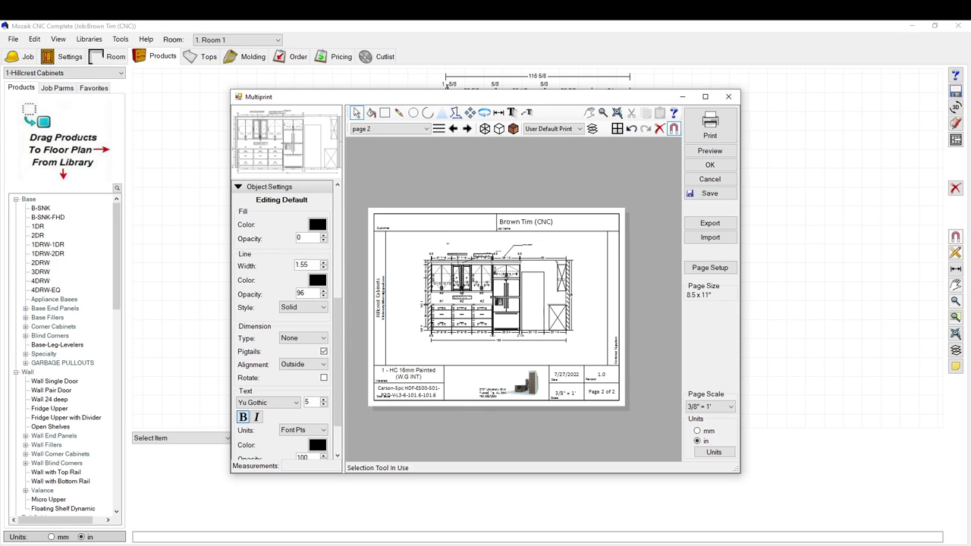
scroll(444, 395, "up", 2)
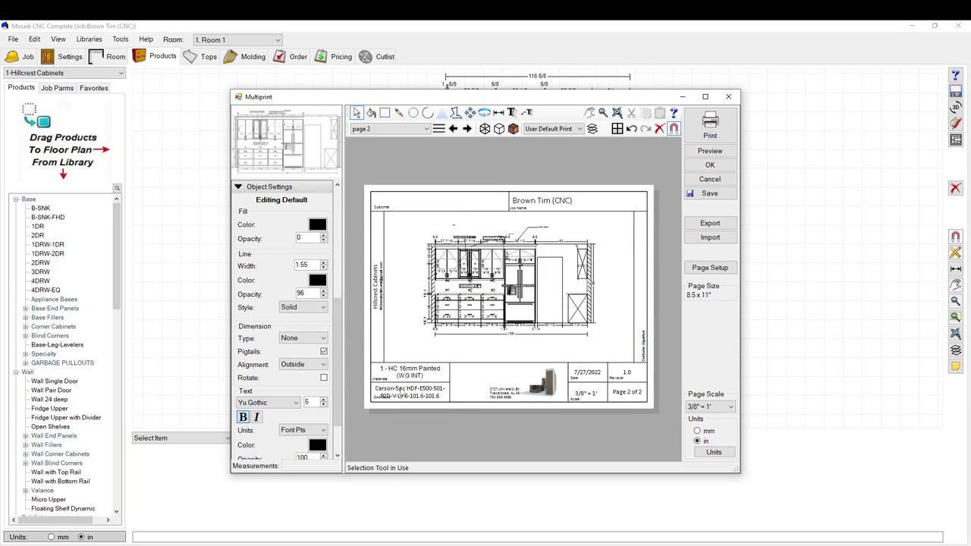
scroll(411, 399, "down", 3)
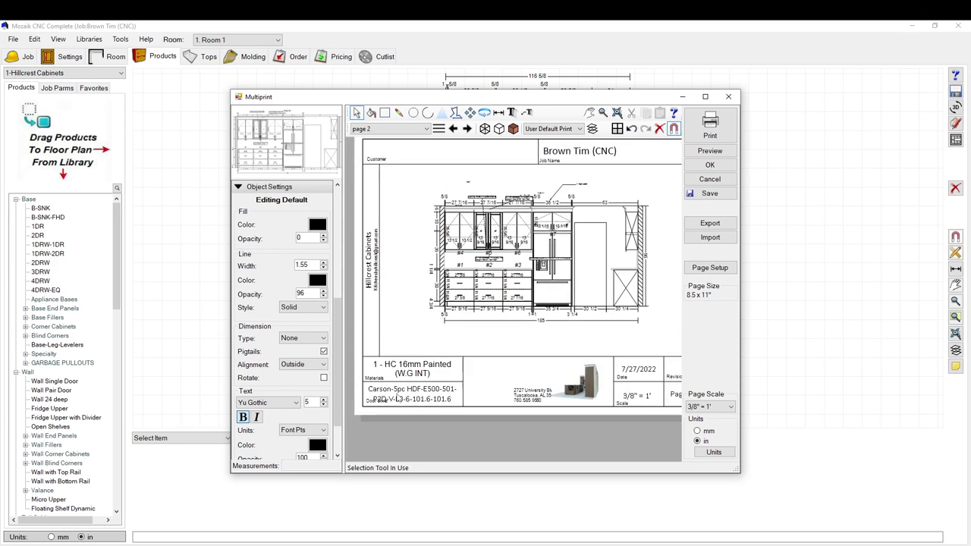
- Leave MultiPrint without saving the page changes, and open the Print Job settings for the job
left_click(710, 182)
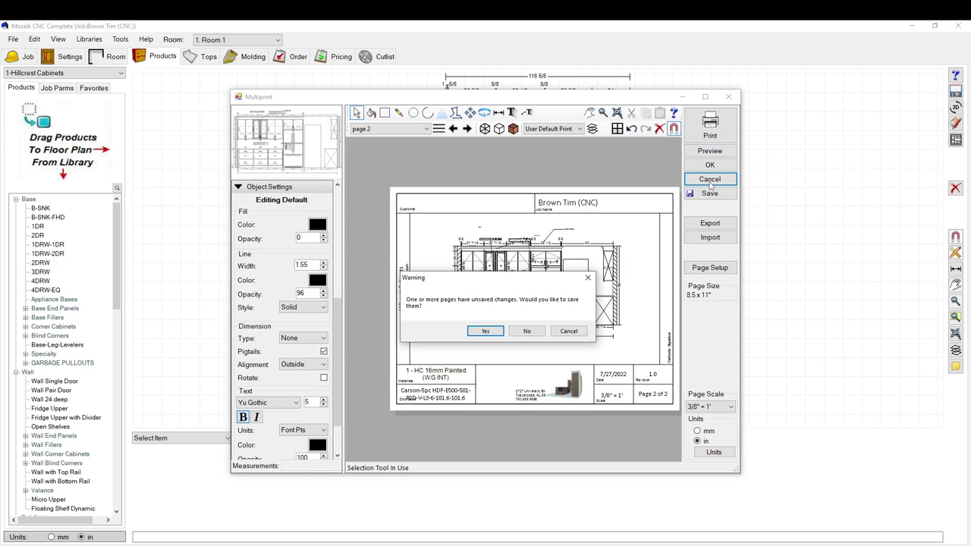
left_click(526, 331)
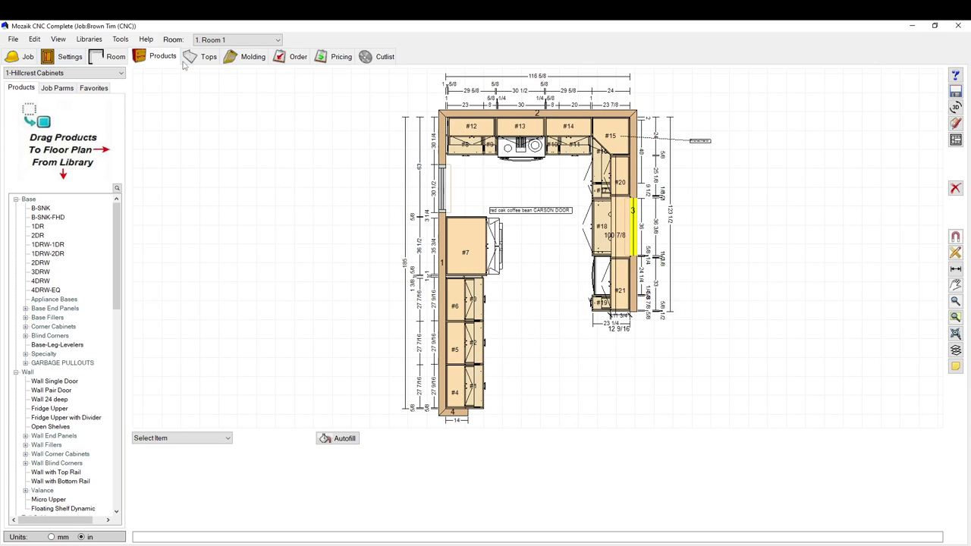
left_click(13, 40)
mouse_move(45, 106)
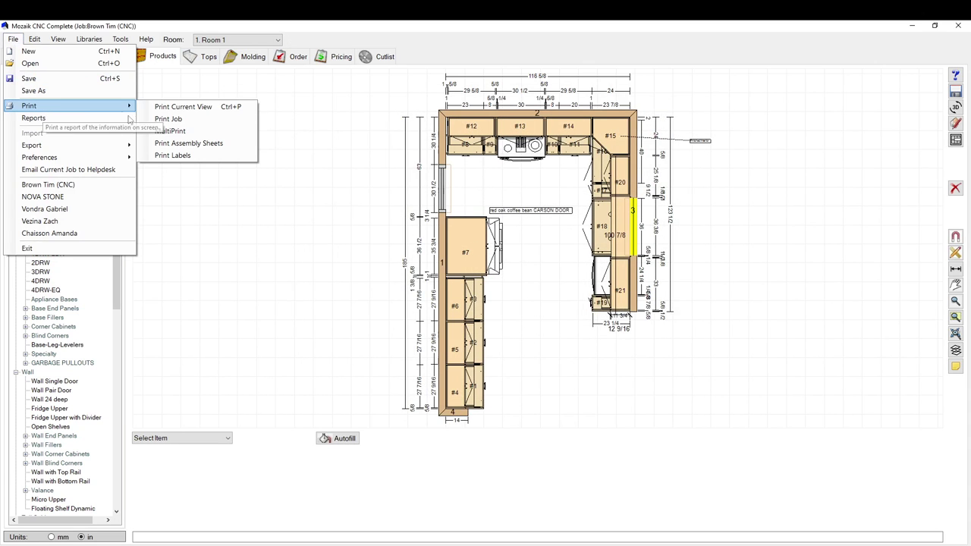
left_click(168, 119)
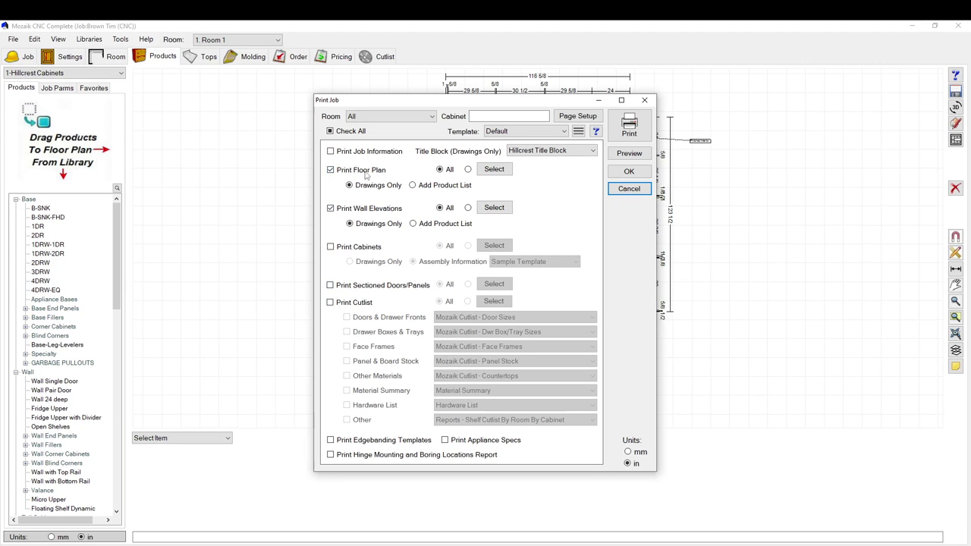
- Try adding a Doors & Drawer Fronts cutlist using the Door Cutlist w/Profiles report, and switch the cutlist off again
left_click(330, 303)
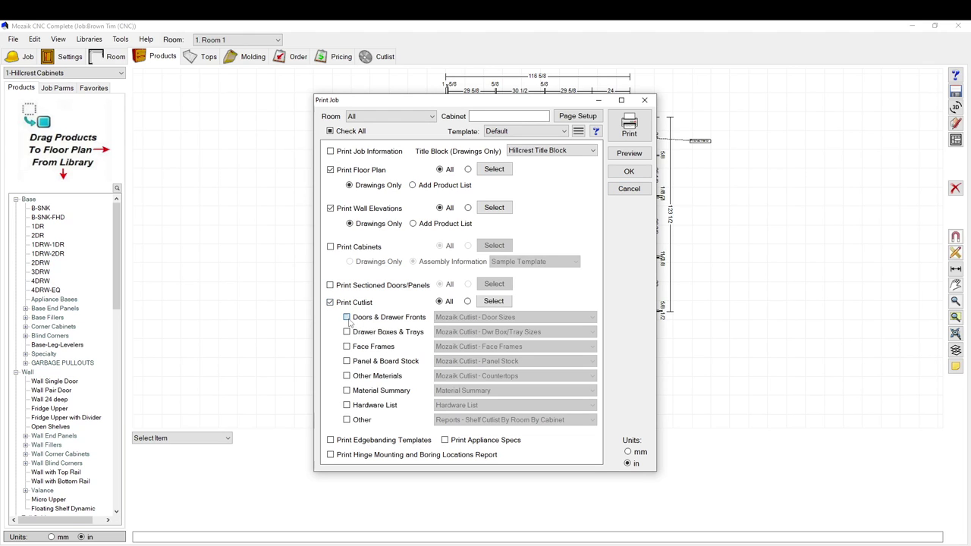
left_click(347, 317)
left_click(490, 318)
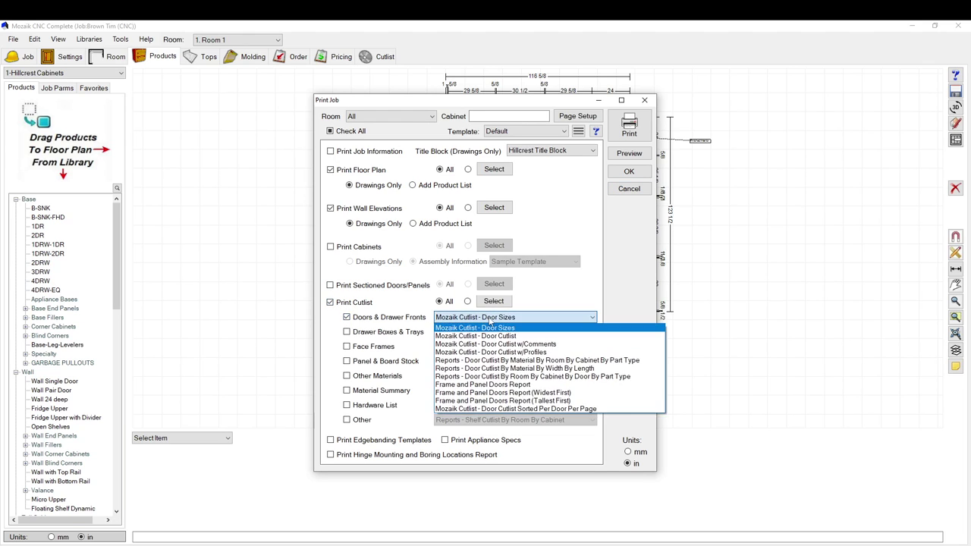
key("Down")
key("Down")
key("Down")
key("Return")
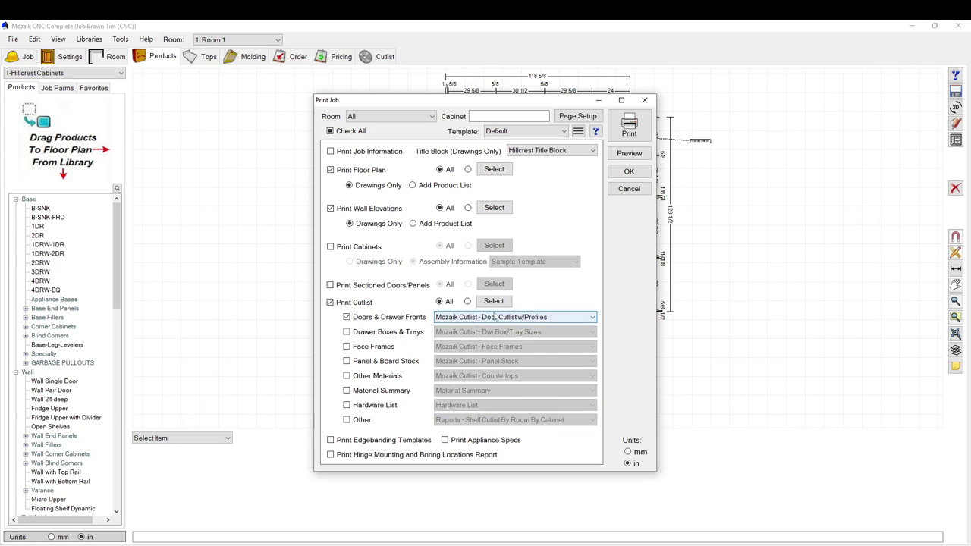
left_click(346, 317)
left_click(331, 304)
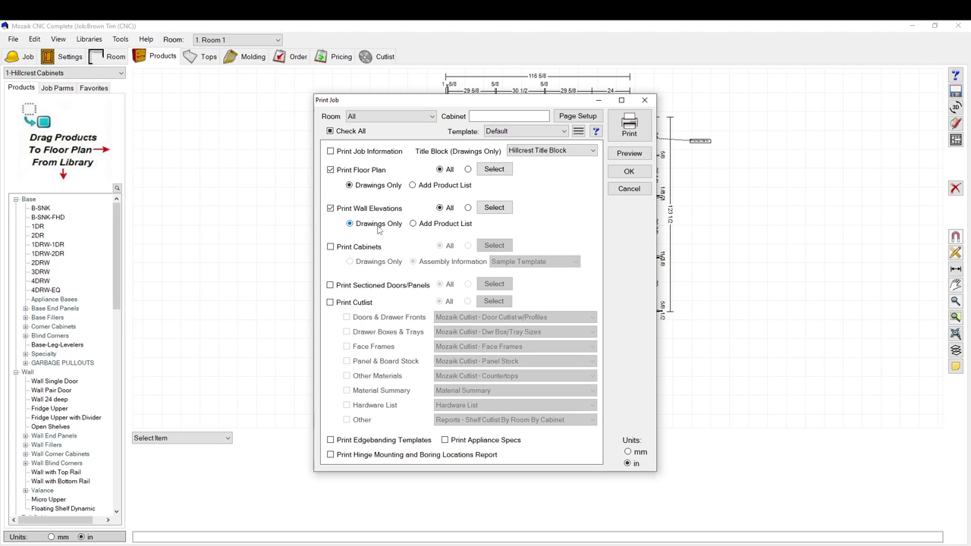
left_click(494, 207)
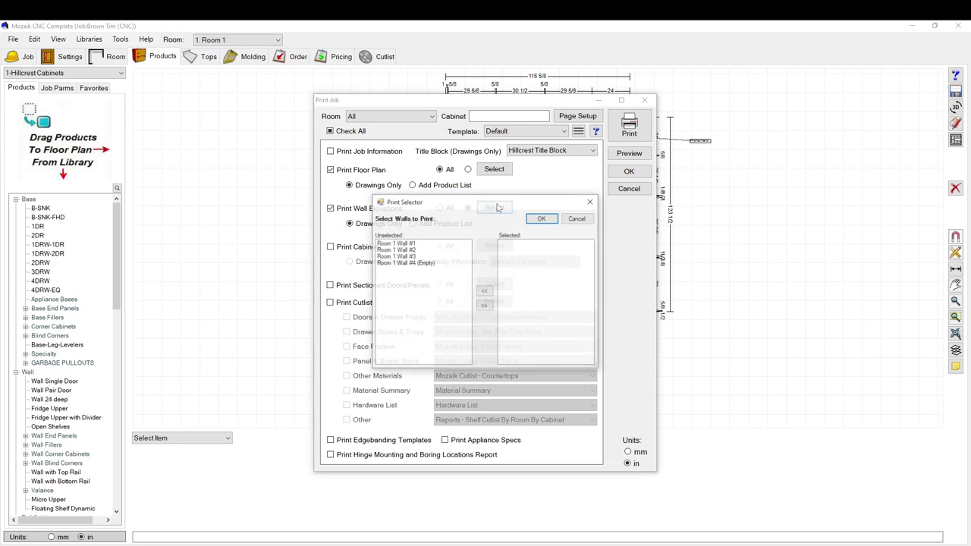
left_click(402, 242)
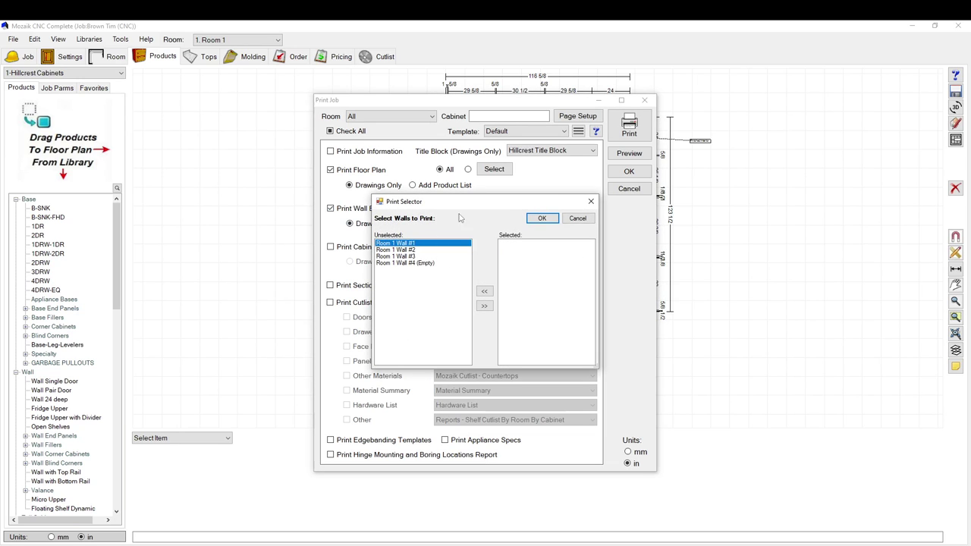
left_click(577, 218)
left_click(544, 324)
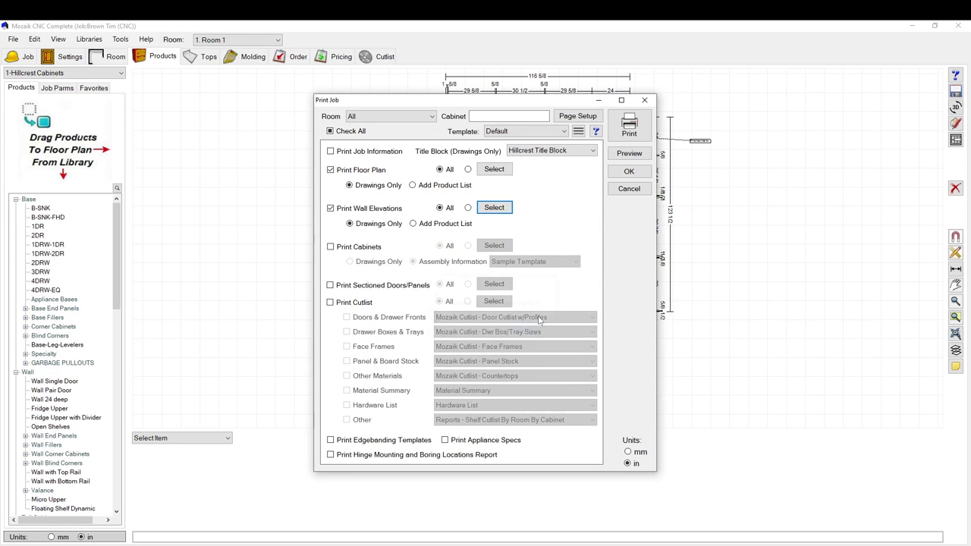
- Limit the wall elevations to print to Room 1 Wall #1, Wall #2 and Wall #3
left_click(497, 209)
left_click(409, 245)
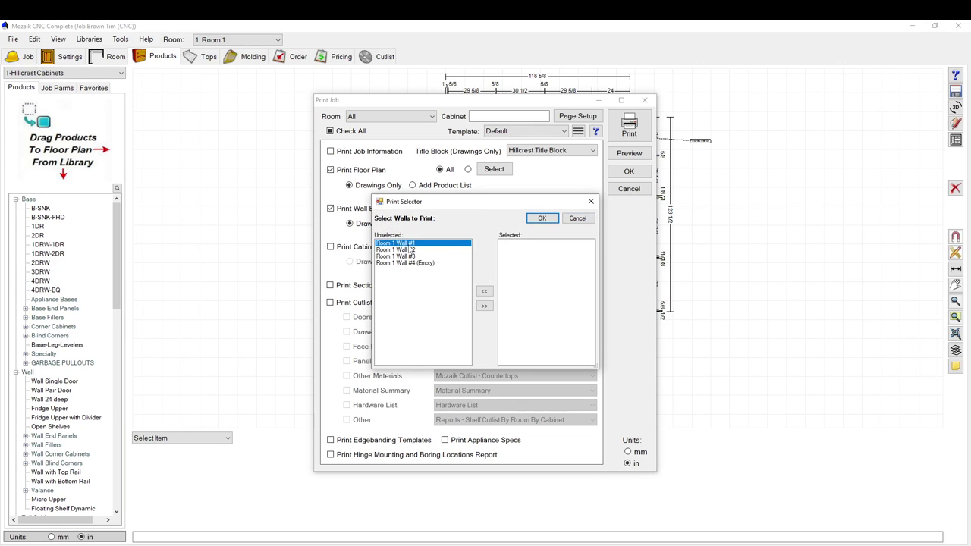
left_click(408, 257, "shift")
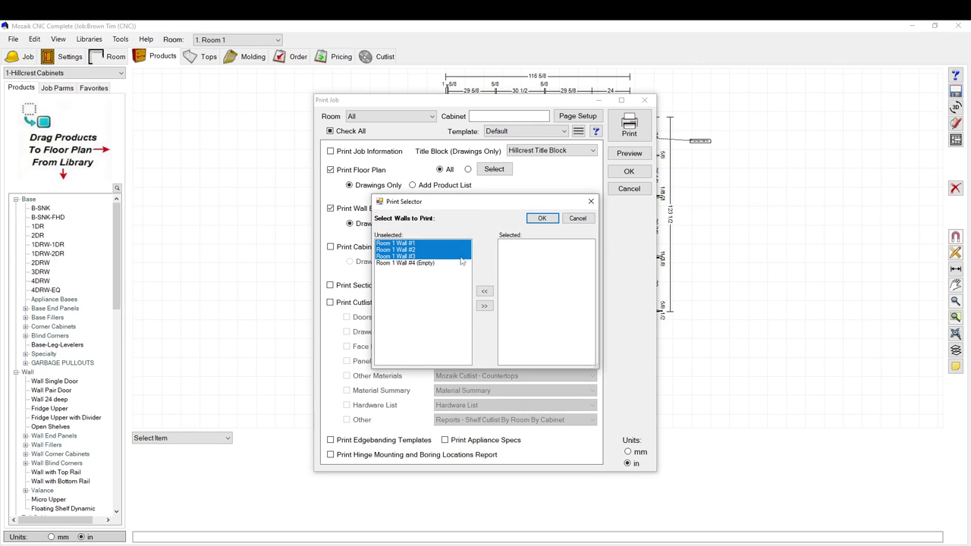
left_click(484, 306)
left_click(551, 222)
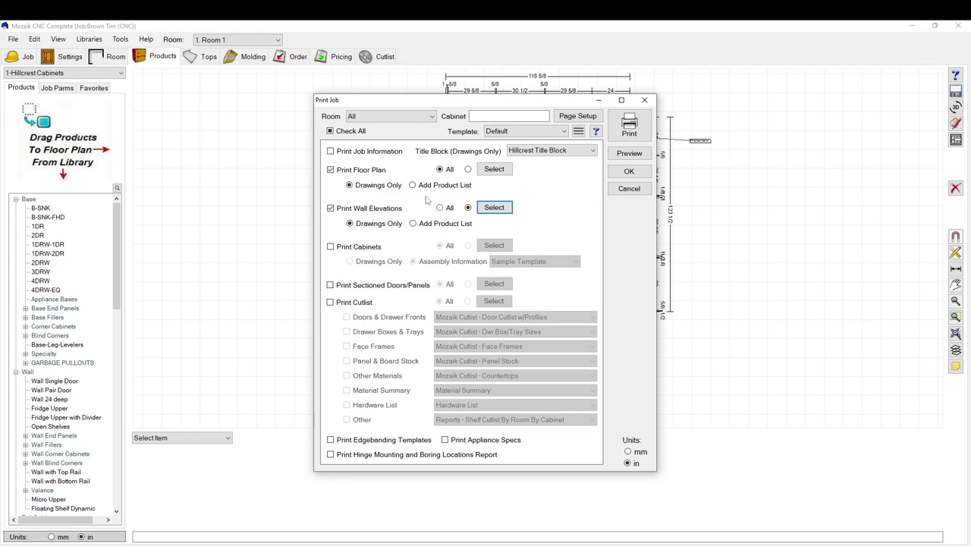
left_click(630, 126)
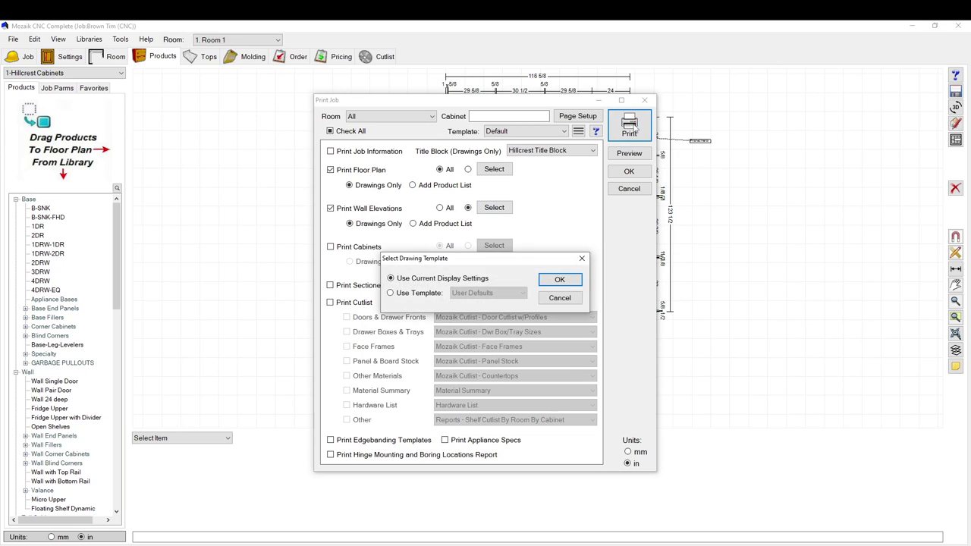
left_click(560, 298)
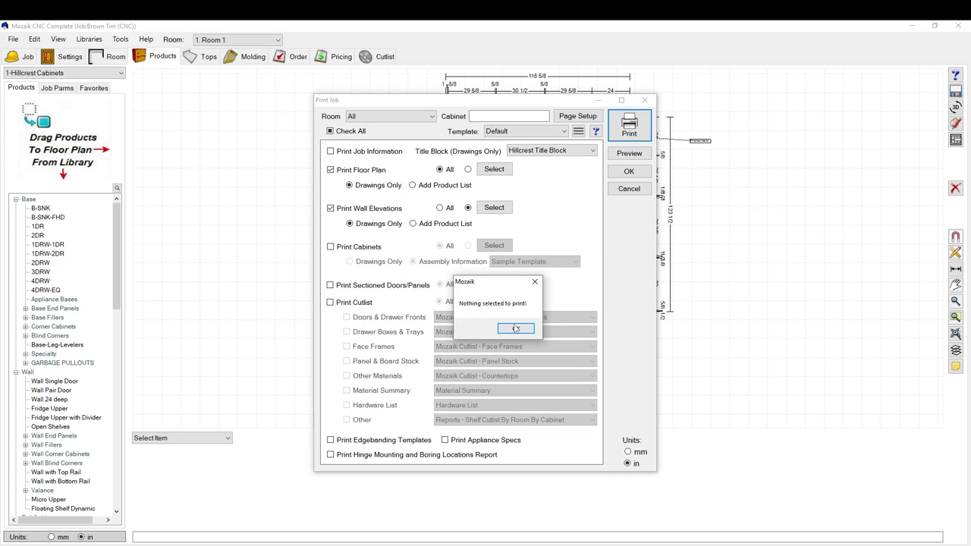
left_click(518, 327)
left_click(629, 153)
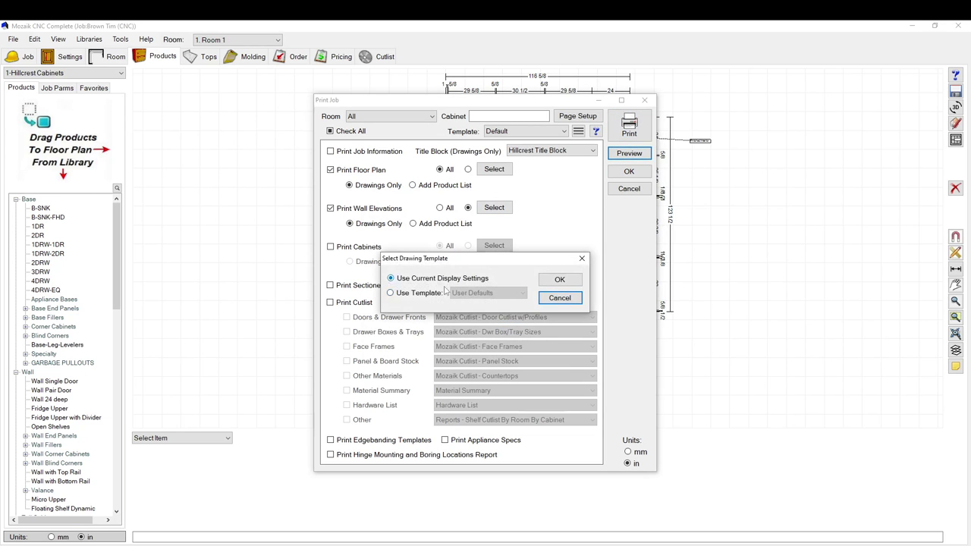
left_click(559, 298)
left_click(522, 327)
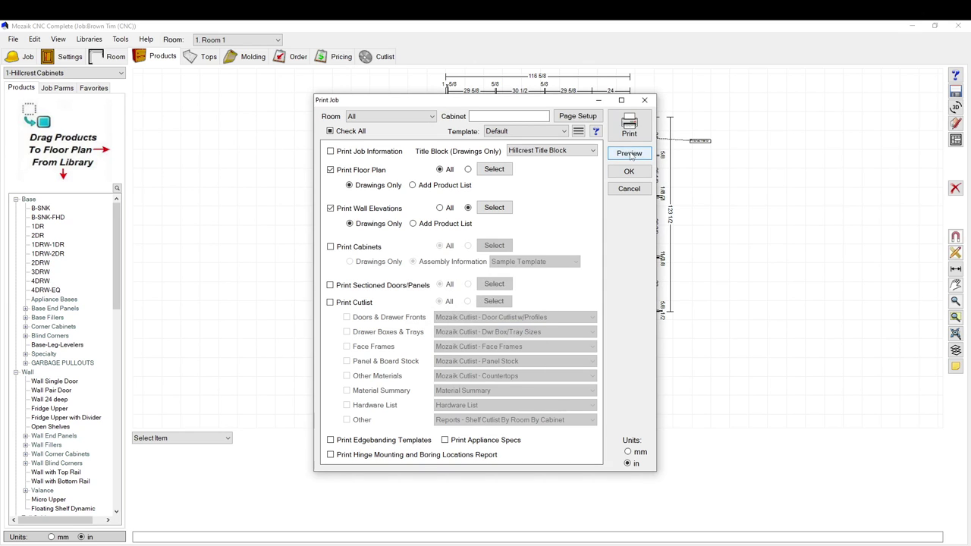
- Preview the print job with the current display settings and the EPSON printer, inspect the floor plan page full-screen, and close the preview
left_click(629, 154)
left_click(550, 281)
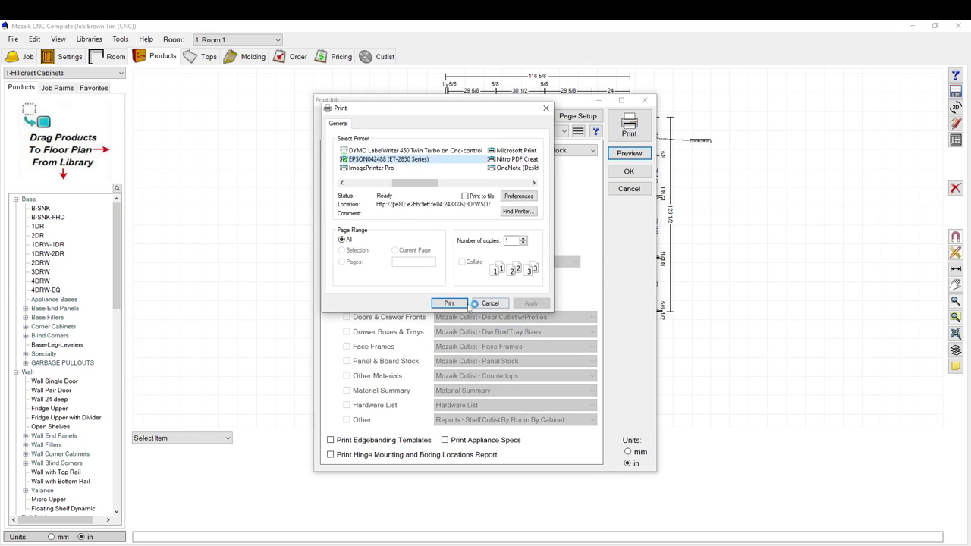
left_click(454, 304)
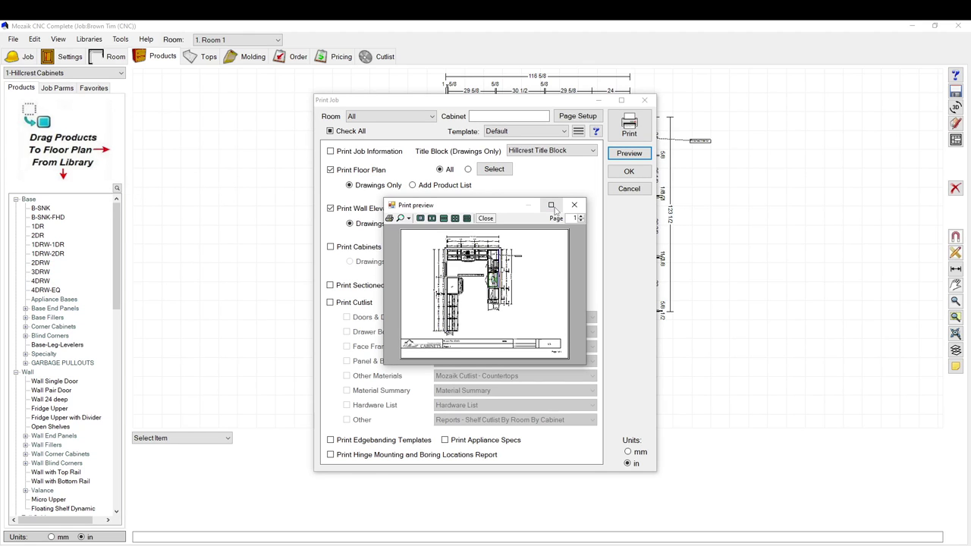
left_click(551, 206)
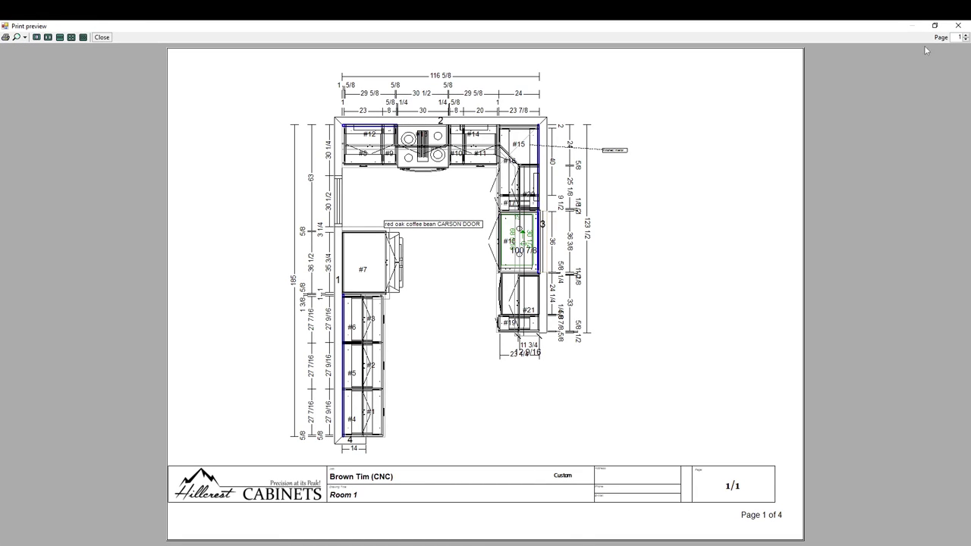
left_click(959, 25)
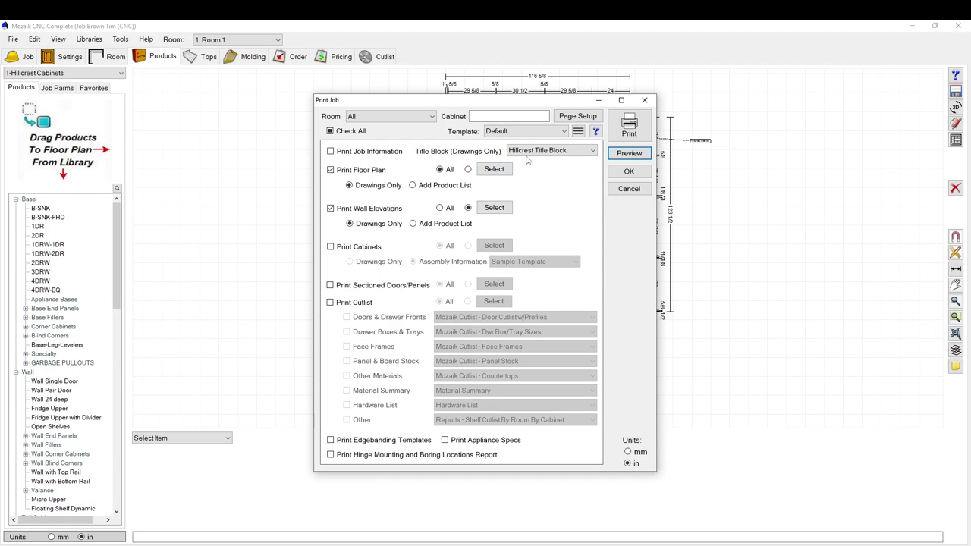
- Switch the title block for the drawings to 8.5x11 test title block and accept its anchor position
left_click(572, 152)
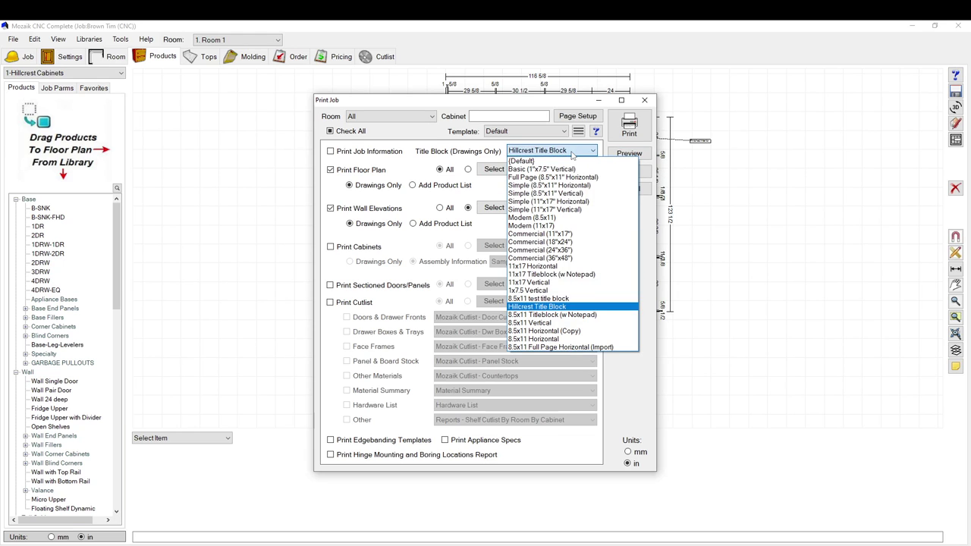
left_click(538, 299)
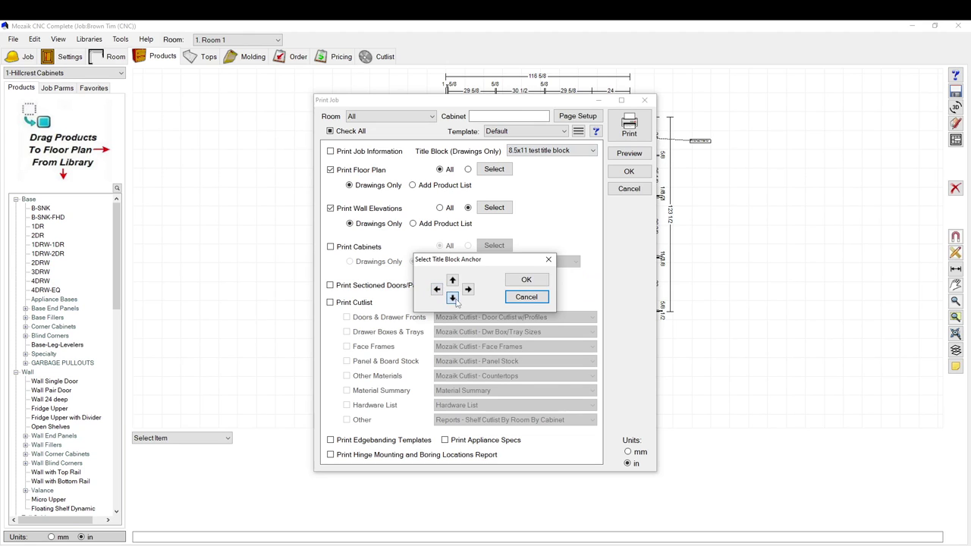
left_click(524, 280)
- Preview the print job full-screen using the current display settings and the EPSON printer
left_click(629, 153)
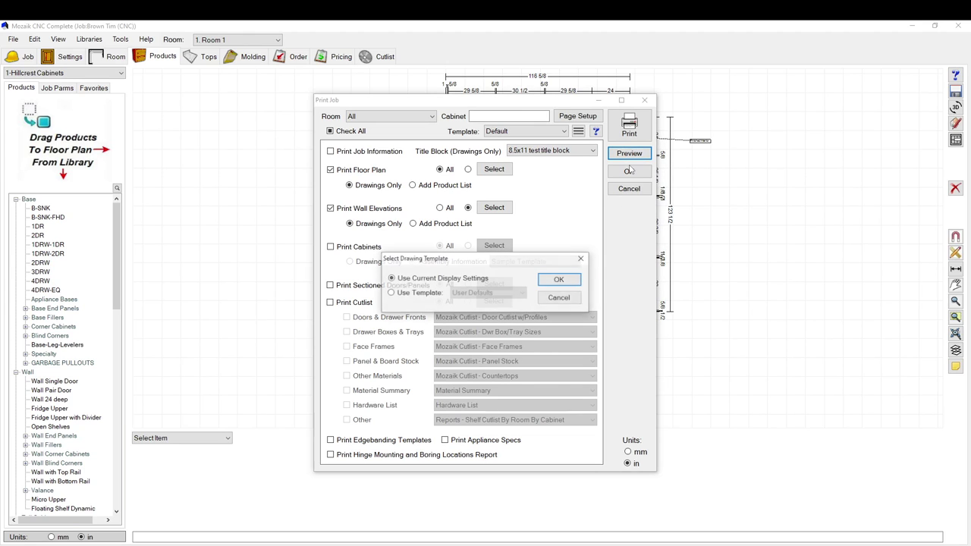
left_click(543, 280)
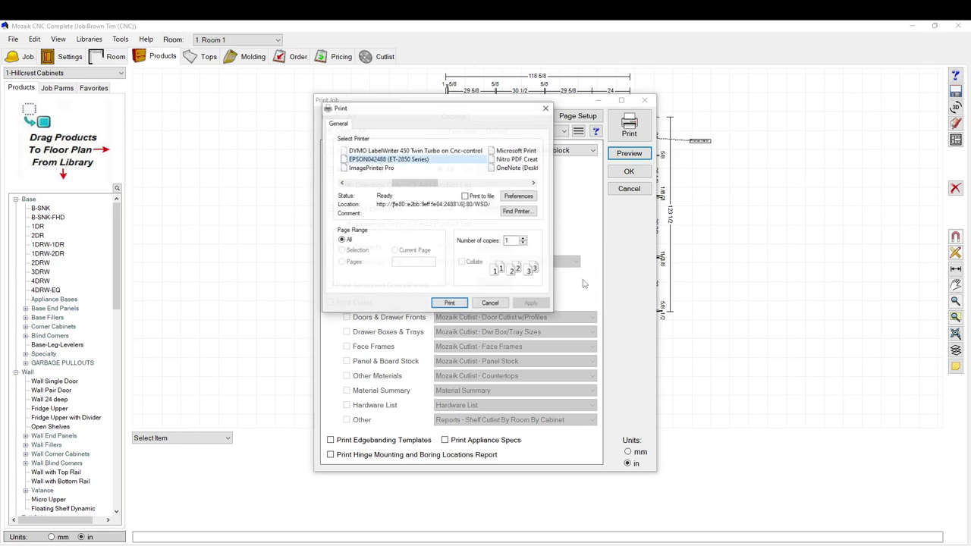
key("Return")
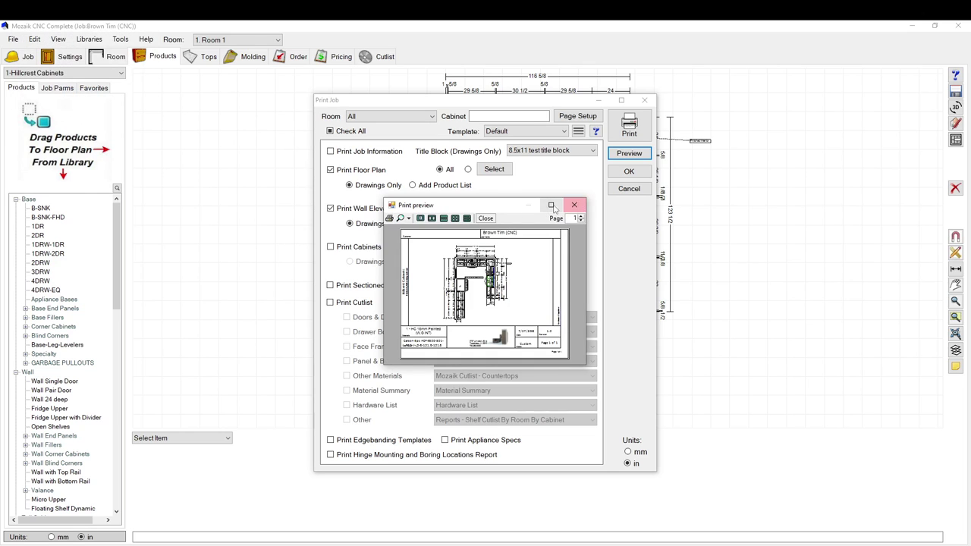
left_click(551, 205)
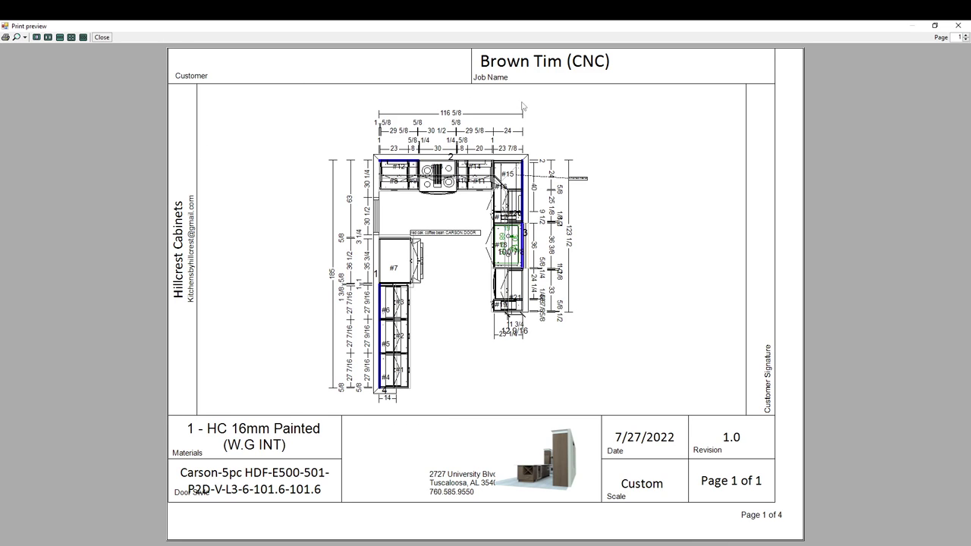
- Page through the Wall #1 to Wall #3 elevations in the preview, and leave the print job without keeping its changes
left_click(966, 35)
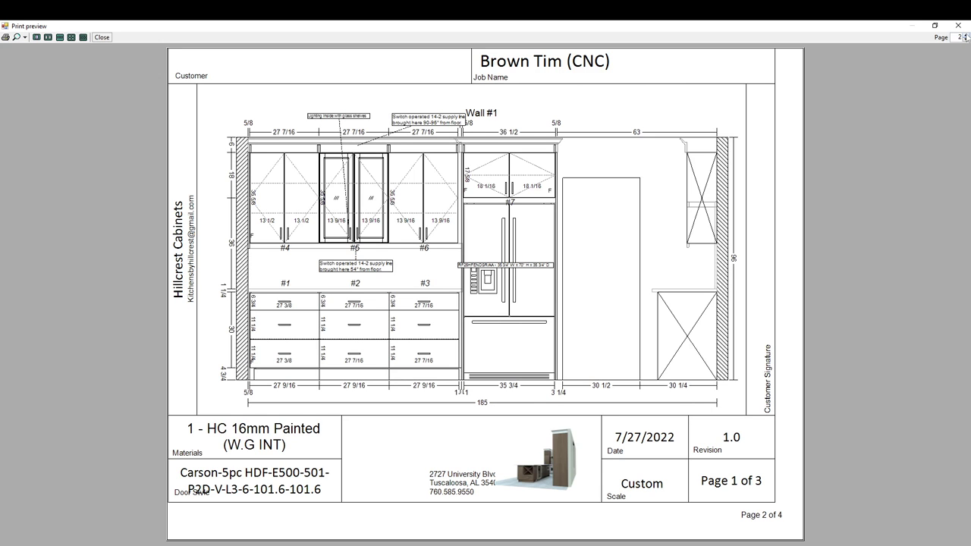
left_click(967, 35)
left_click(966, 35)
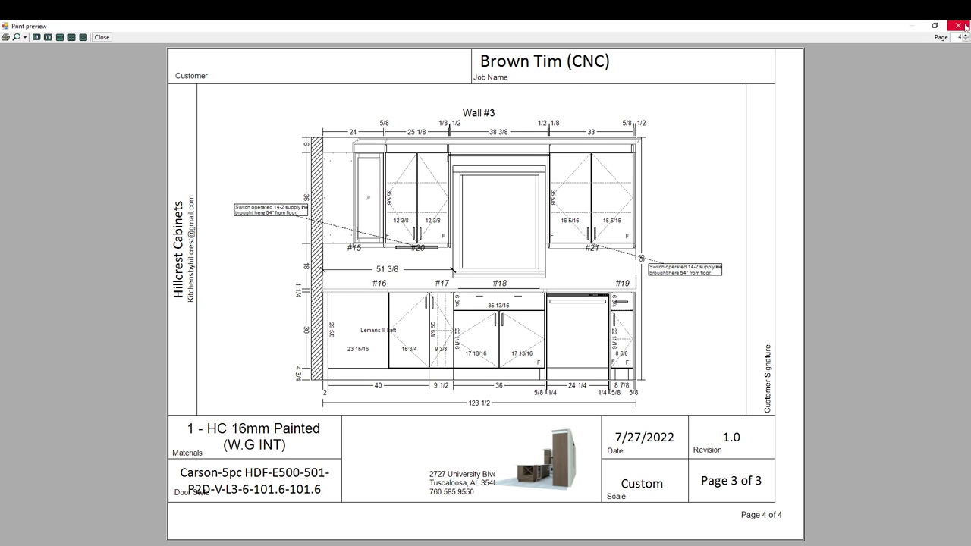
left_click(959, 25)
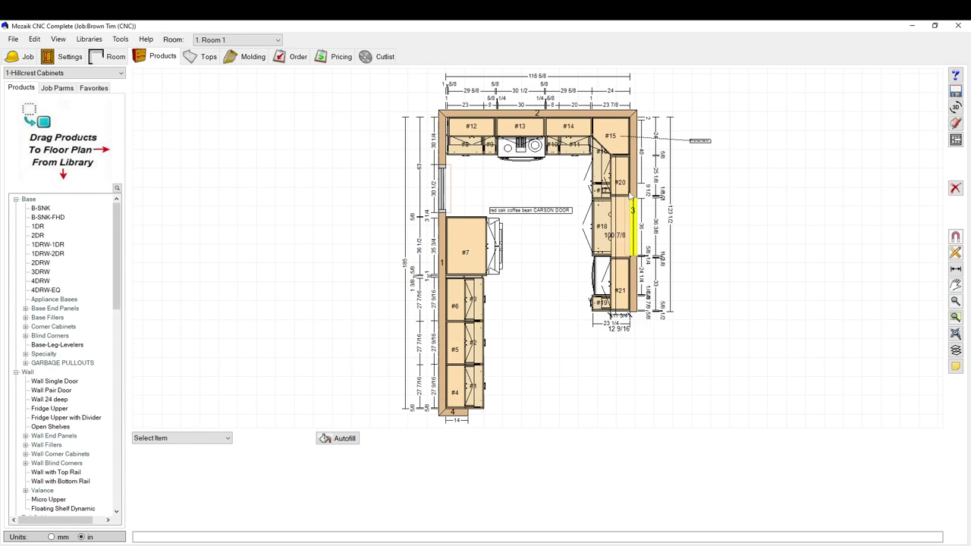
left_click(629, 189)
- Reopen the Print Job settings, include all cabinets with their Assembly Information in the printout, and accept the settings
left_click(13, 39)
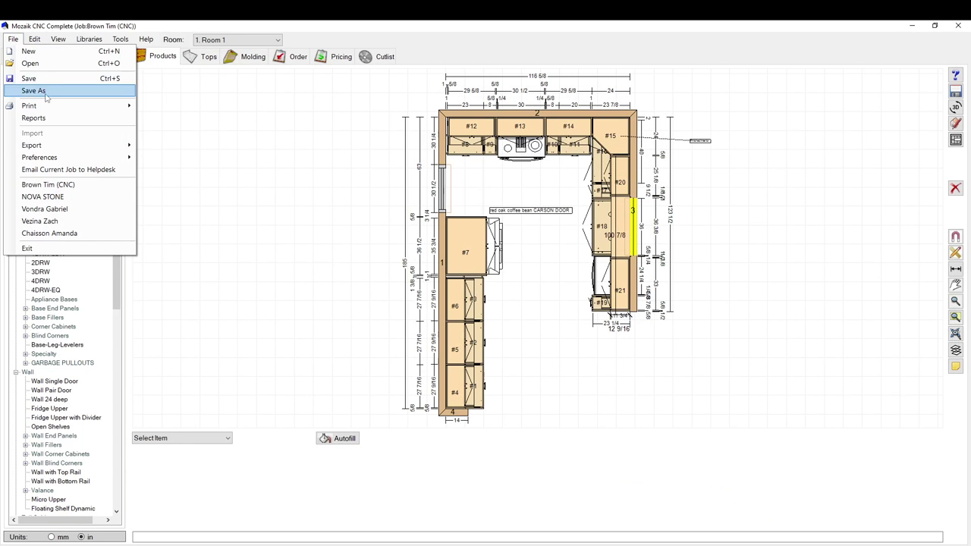
mouse_move(69, 106)
left_click(168, 119)
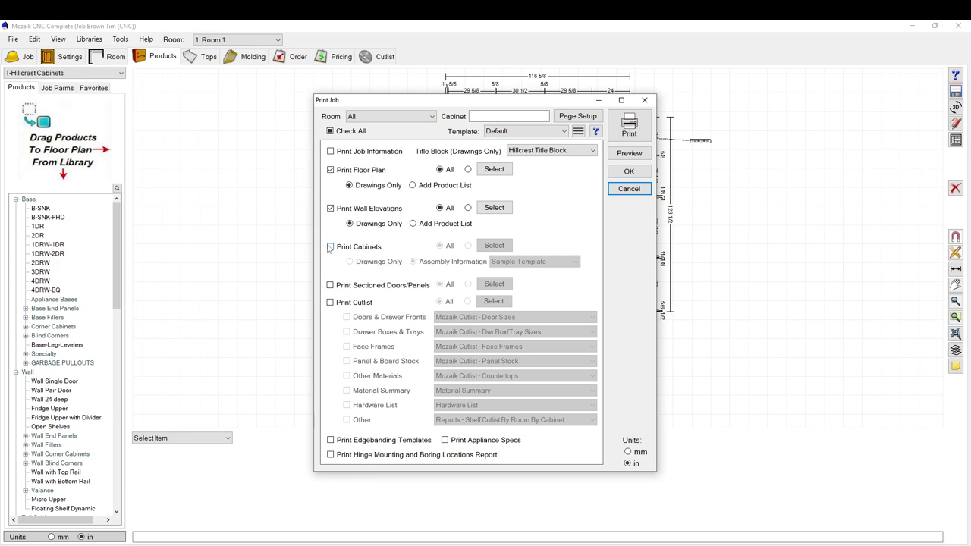
left_click(331, 247)
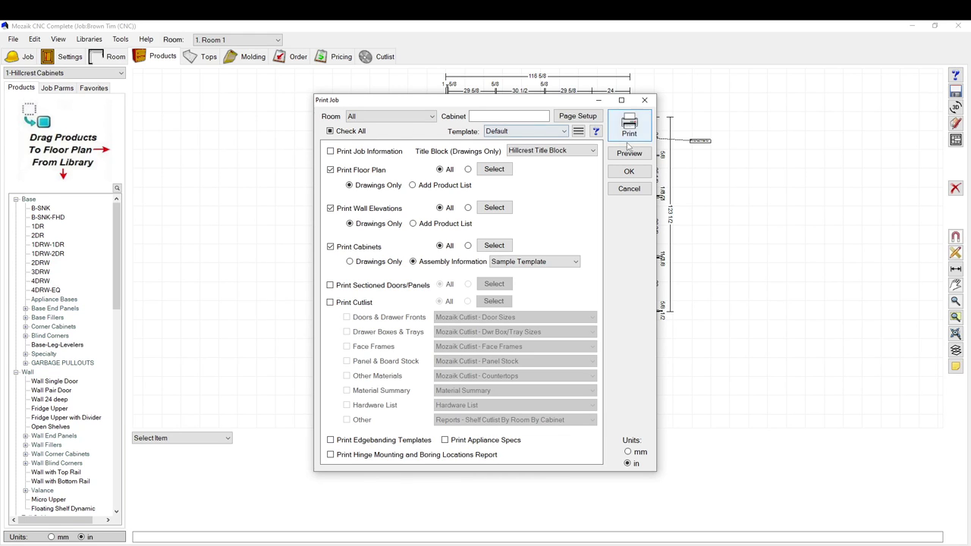
left_click(629, 170)
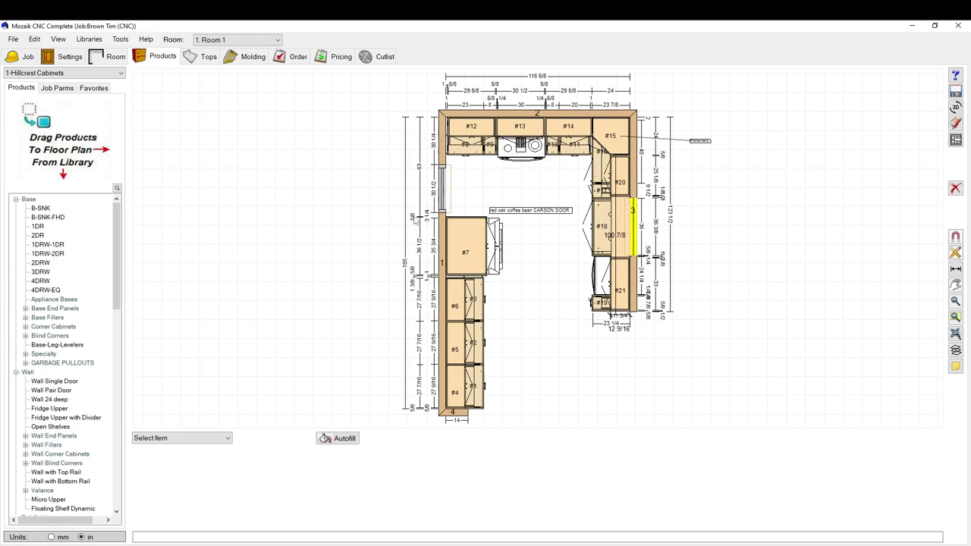